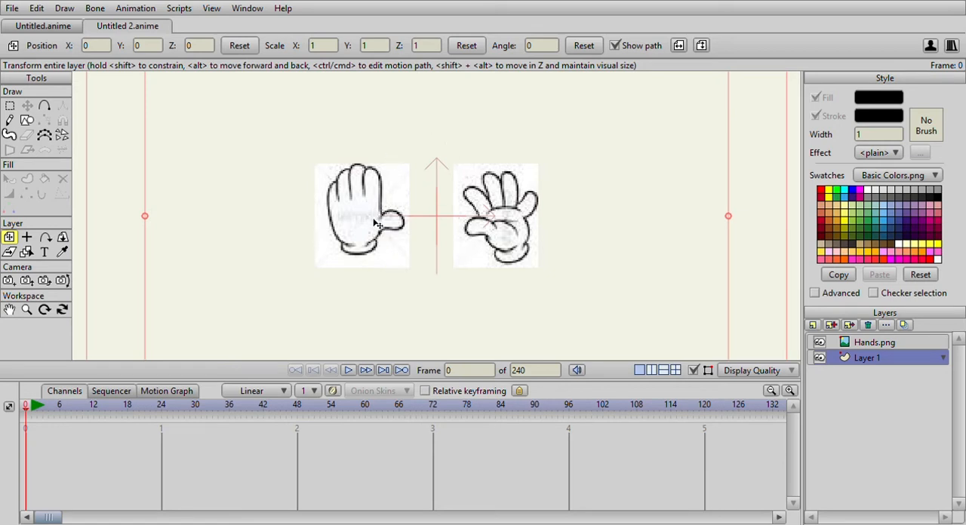
scroll(452, 204, "down", 4)
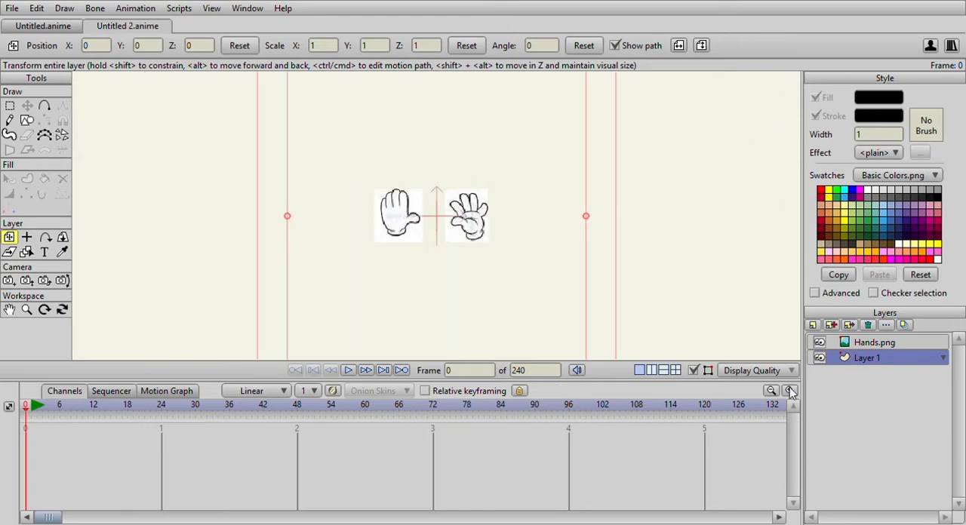
left_click(856, 344)
left_click(856, 359)
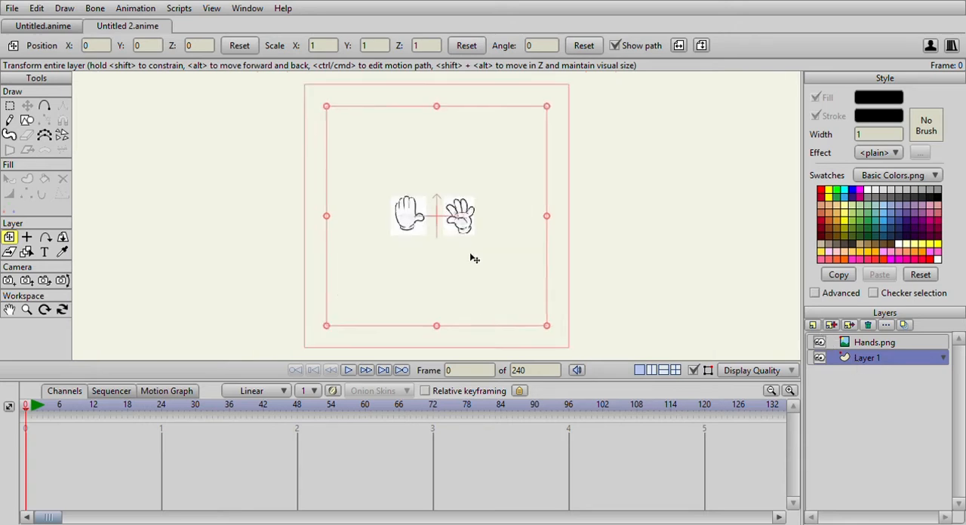
scroll(470, 259, "up", 1)
scroll(374, 221, "up", 1)
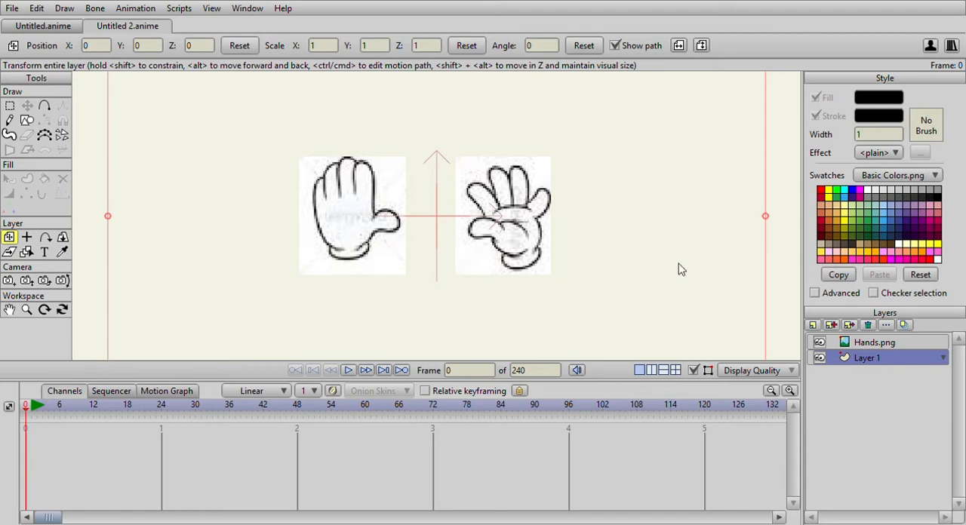
Add four new vector layers above Layer 1 and below the Hands.png reference image.
left_click(813, 325)
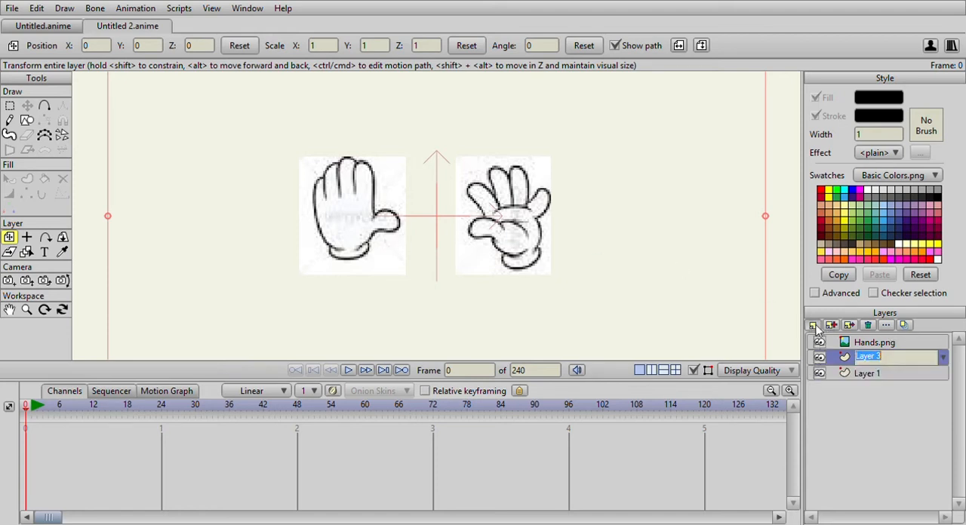
left_click(813, 325)
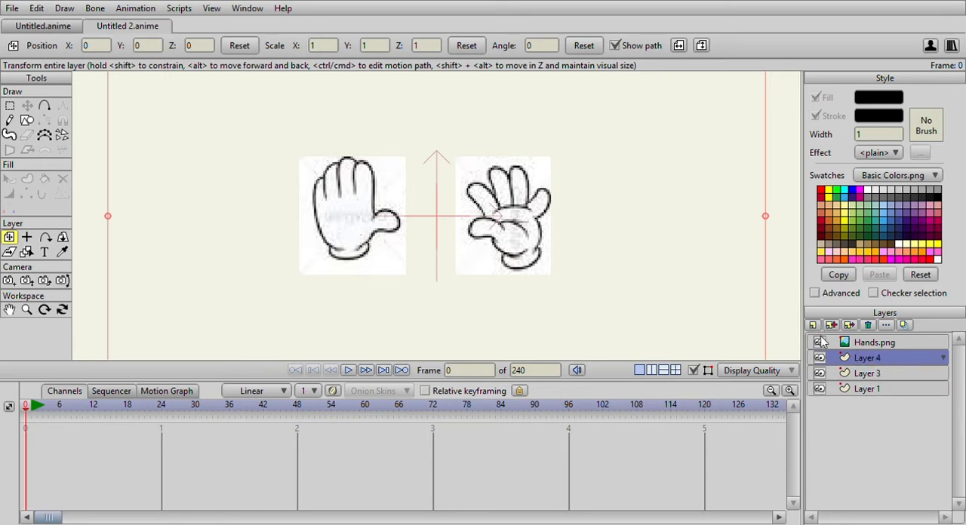
left_click(814, 325)
left_click(822, 338)
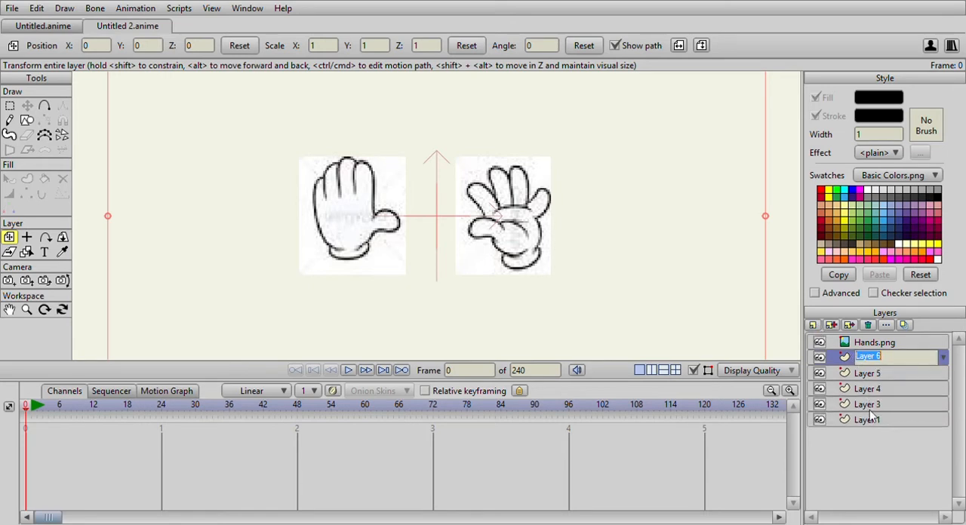
Rename the five vector layers from lowest to highest as Hand, L Finger, R Finger, M Finger and F Finger.
left_click(866, 419)
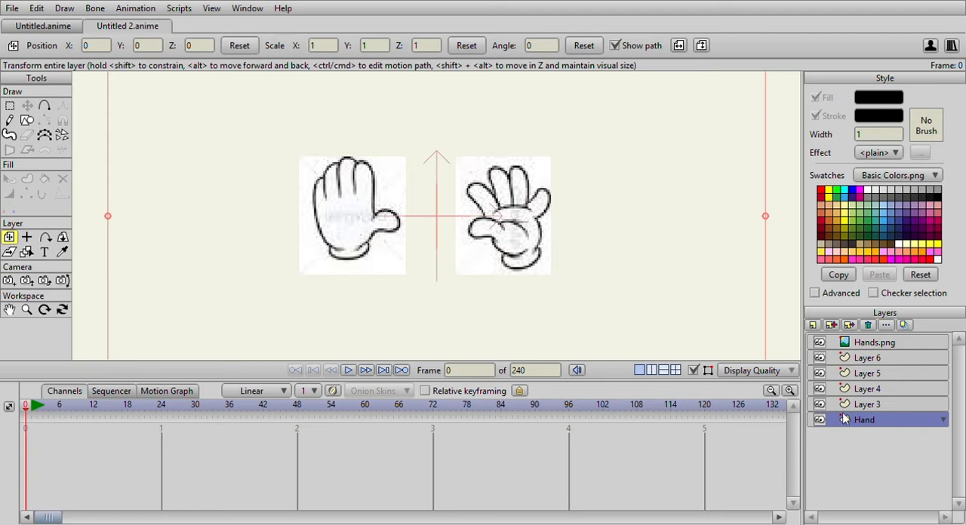
left_click(873, 407)
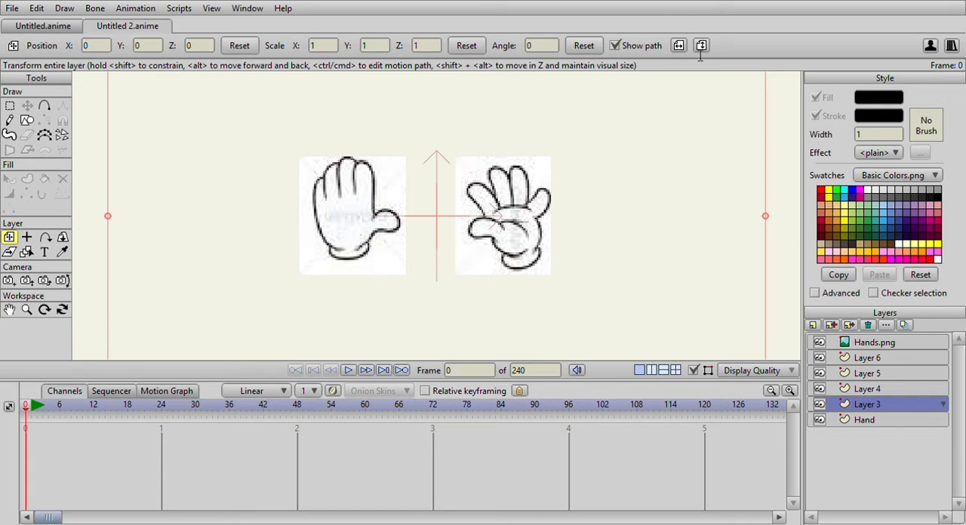
left_click(899, 470)
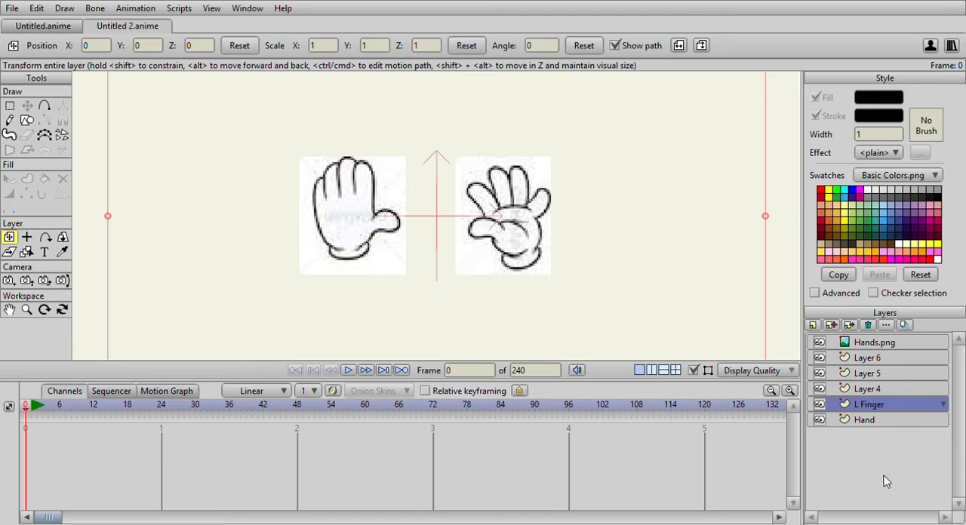
left_click(859, 390)
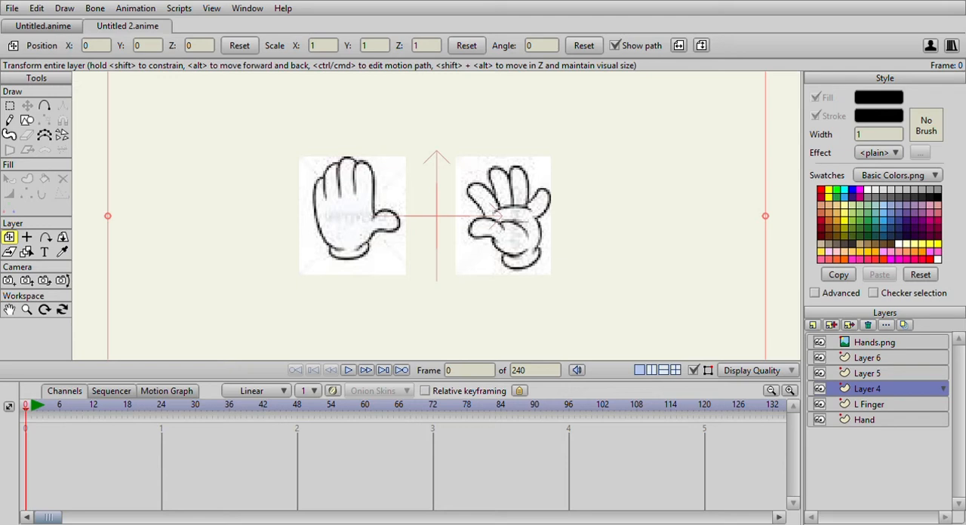
left_click(857, 474)
left_click(869, 374)
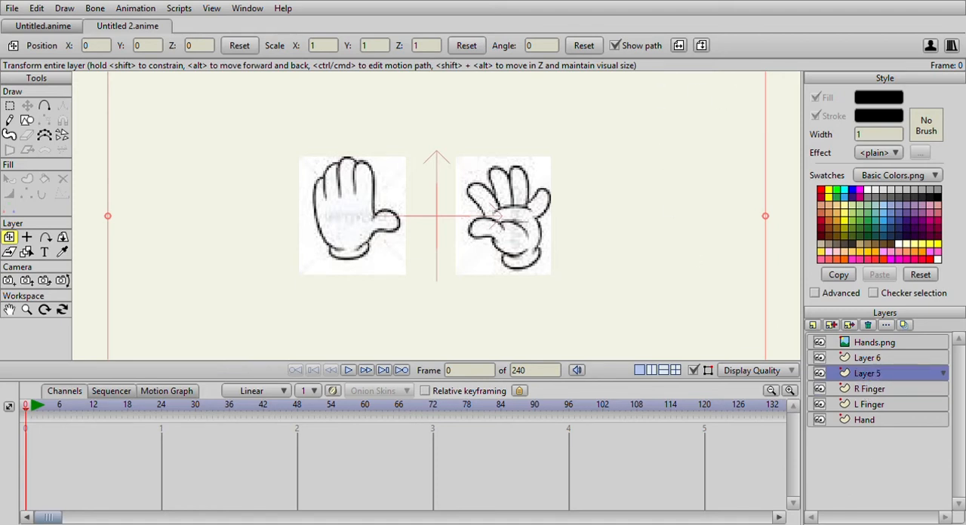
left_click(859, 481)
left_click(875, 359)
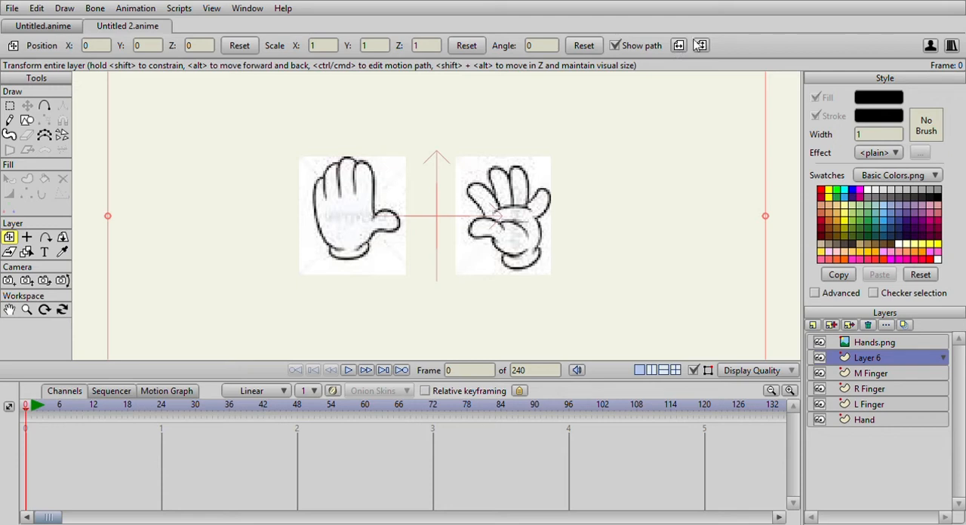
left_click(860, 476)
Add another vector layer above F Finger and name it Thumb.
left_click(827, 341)
type("Thumb")
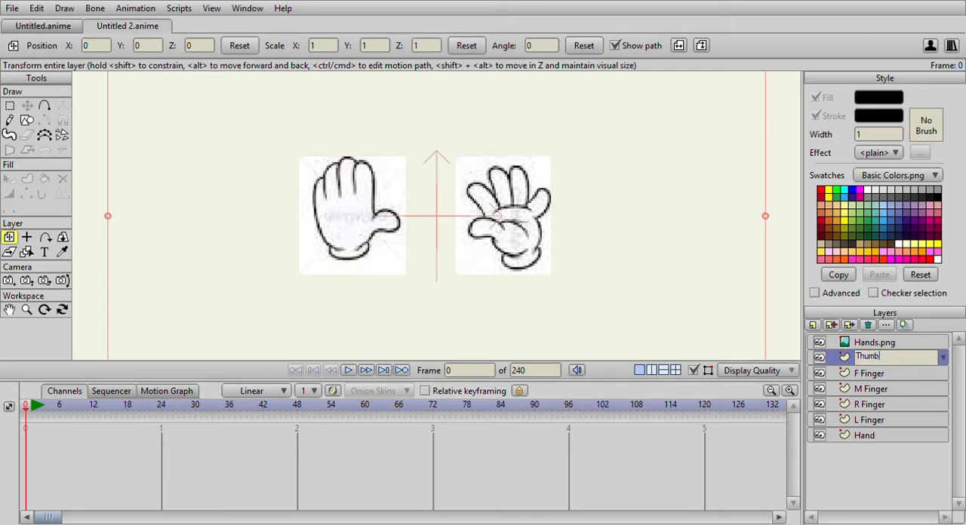
left_click(882, 375)
On the Hand layer, trace a closed outline of the first reference hand's palm and wrist cuff with the Add Point tool.
left_click(867, 434)
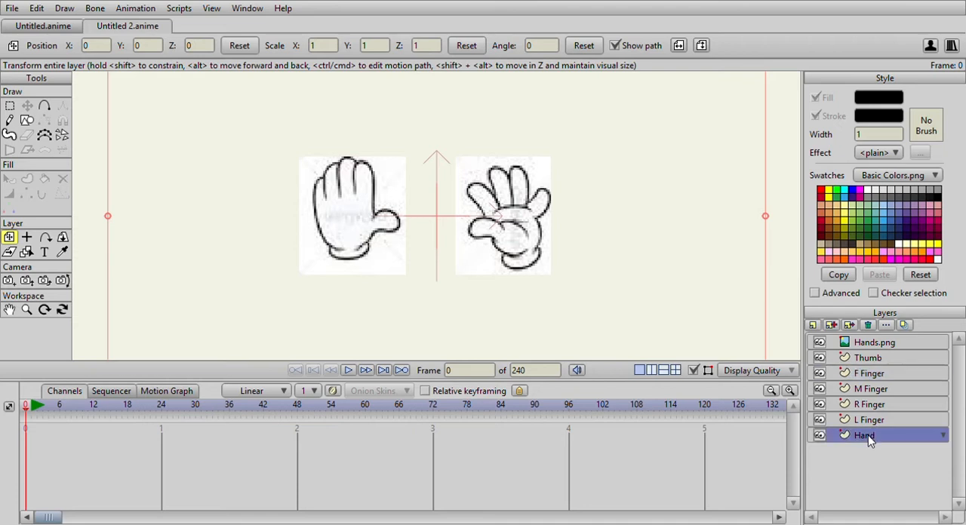
left_click(44, 106)
scroll(267, 229, "up", 3)
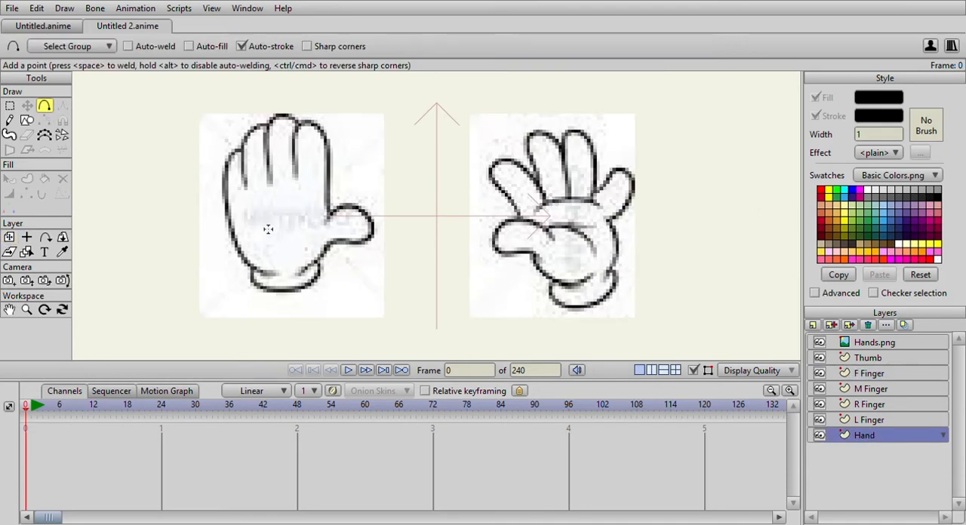
scroll(322, 189, "up", 3)
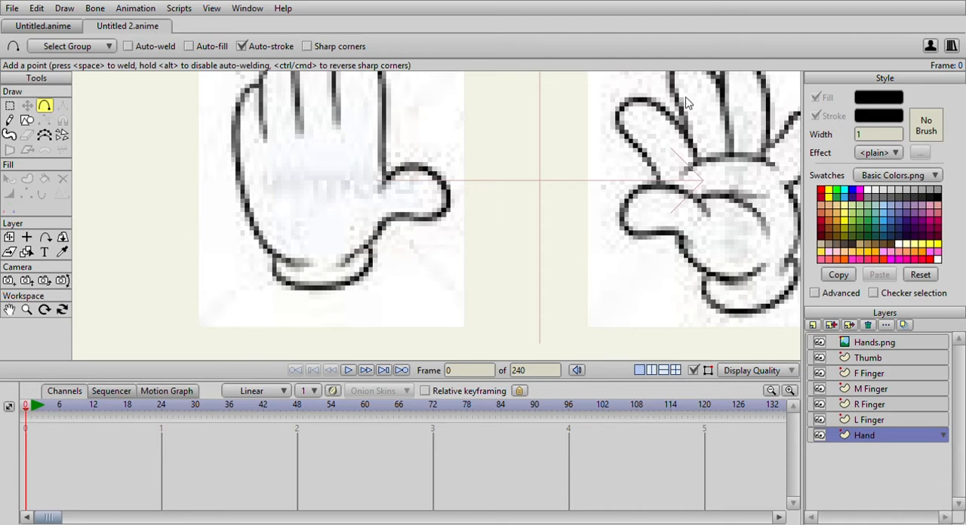
left_click_drag(872, 141, 856, 141)
left_click_drag(321, 255, 335, 286)
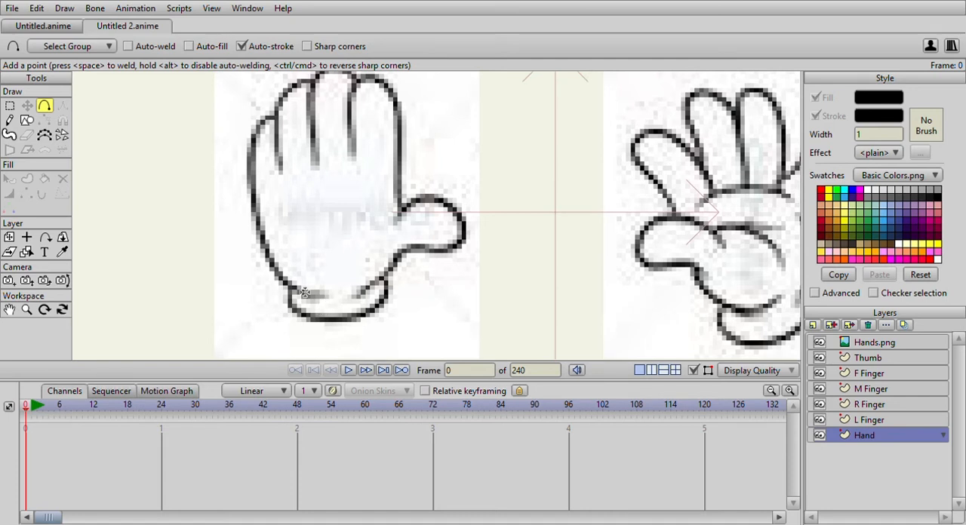
mouse_move(260, 234)
left_mouse_down()
mouse_move(294, 293)
mouse_move(291, 309)
mouse_move(322, 323)
mouse_move(383, 311)
mouse_move(403, 260)
mouse_move(401, 156)
mouse_move(324, 164)
mouse_move(253, 196)
left_mouse_up()
Move the palm outline's upper-left point slightly up and its upper-right point inward along the base of the fingers.
left_click(10, 107)
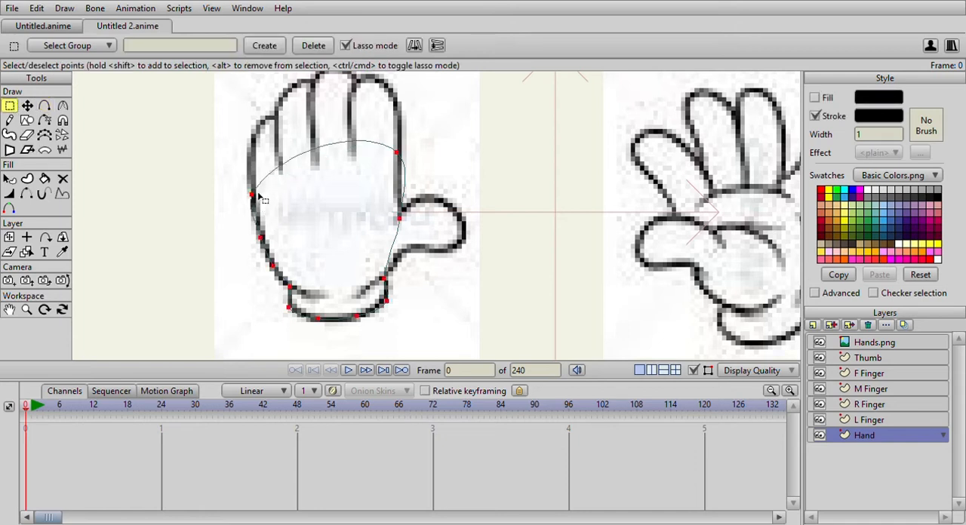
left_click(253, 195)
left_click(28, 106)
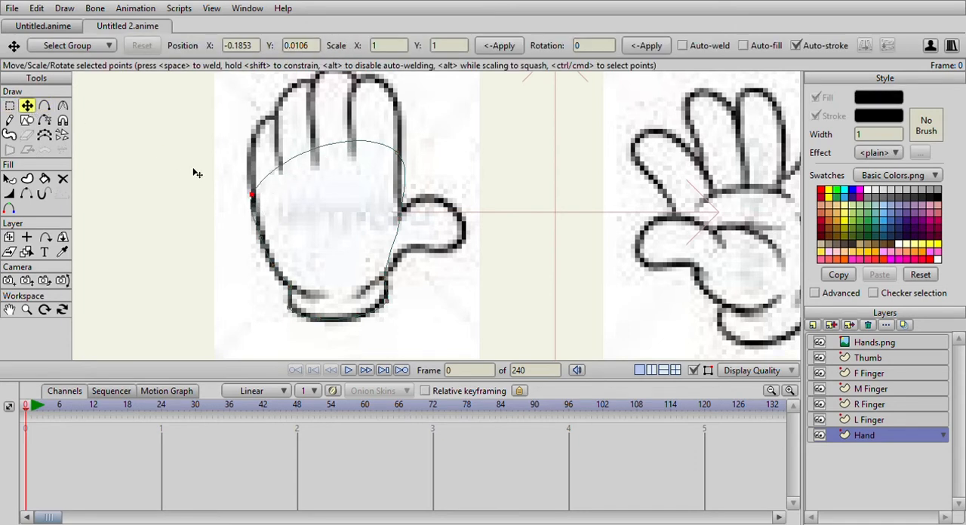
left_click_drag(254, 198, 260, 187)
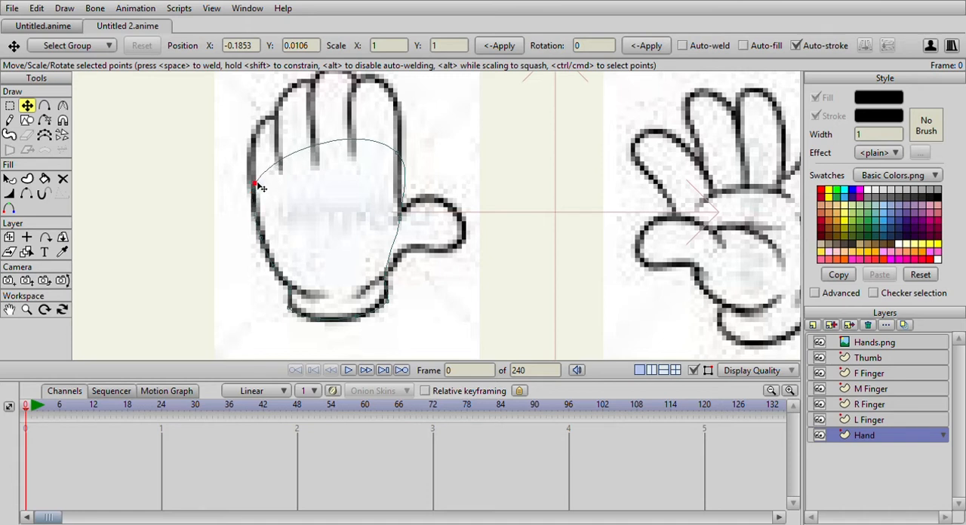
left_click_drag(400, 162, 389, 154)
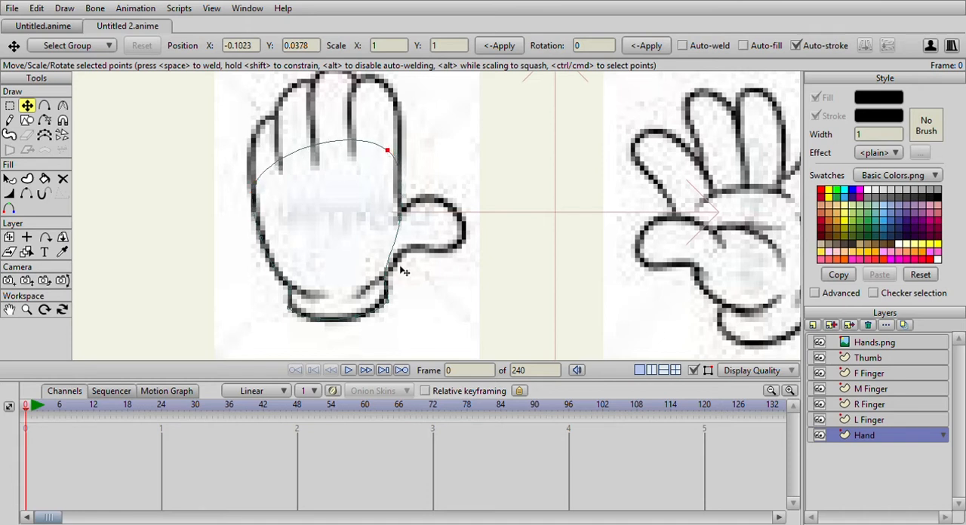
Lower the curvature of the palm's upper-right point to about 0.30, and nudge it and the thumb-side point onto the sketch.
left_click(386, 301)
left_click(62, 105)
left_click_drag(387, 151, 319, 169)
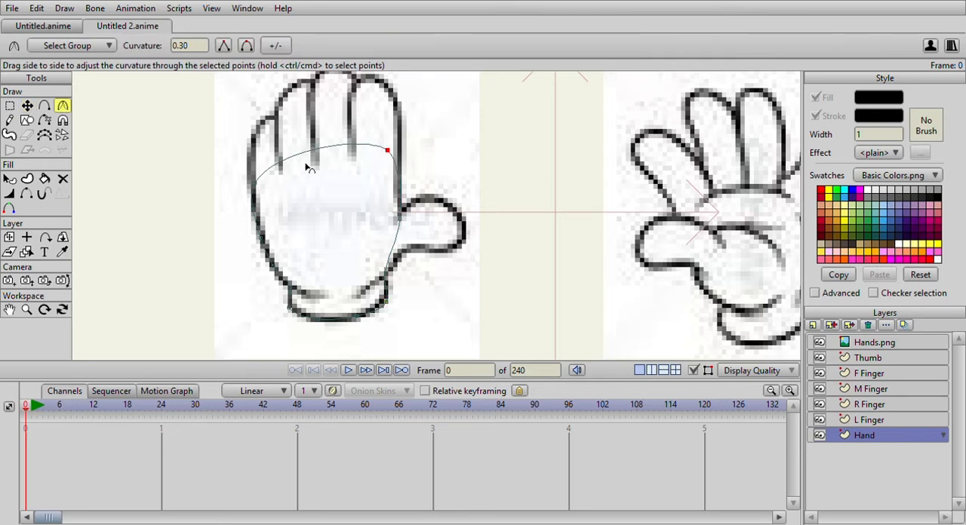
left_click(26, 106)
mouse_move(393, 153)
left_mouse_down()
mouse_move(402, 157)
mouse_move(394, 153)
left_mouse_up()
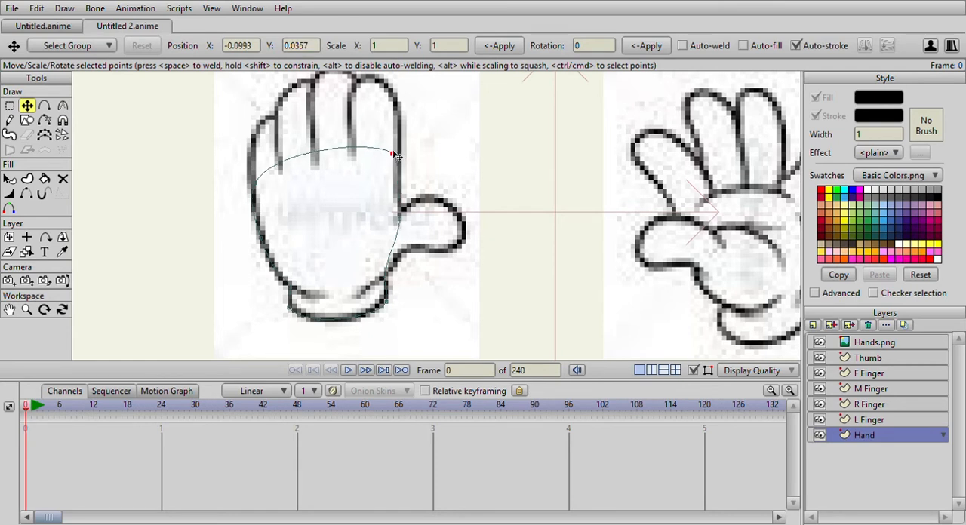
left_click_drag(403, 223, 401, 226)
Lower the curvature of the palm outline's upper-left point to about 0.21.
left_click(255, 183)
left_click(64, 106)
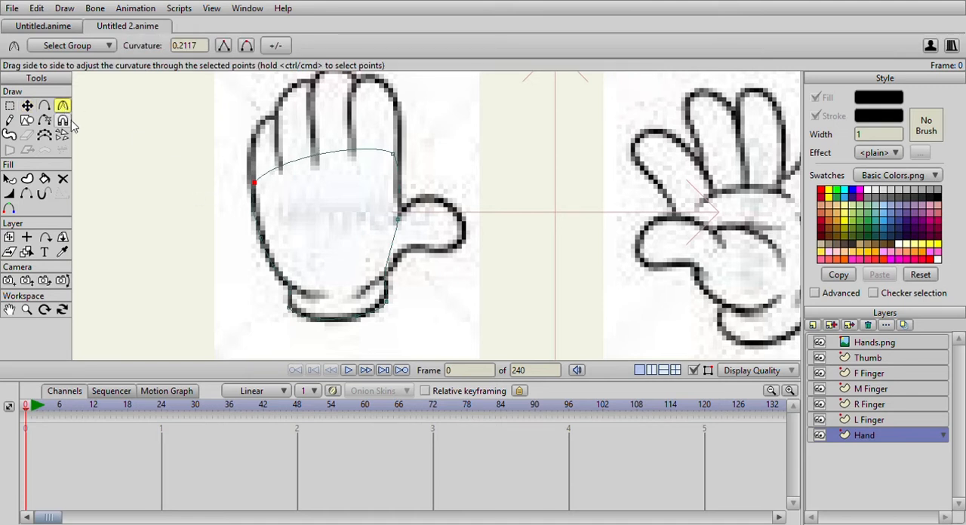
left_click(9, 107)
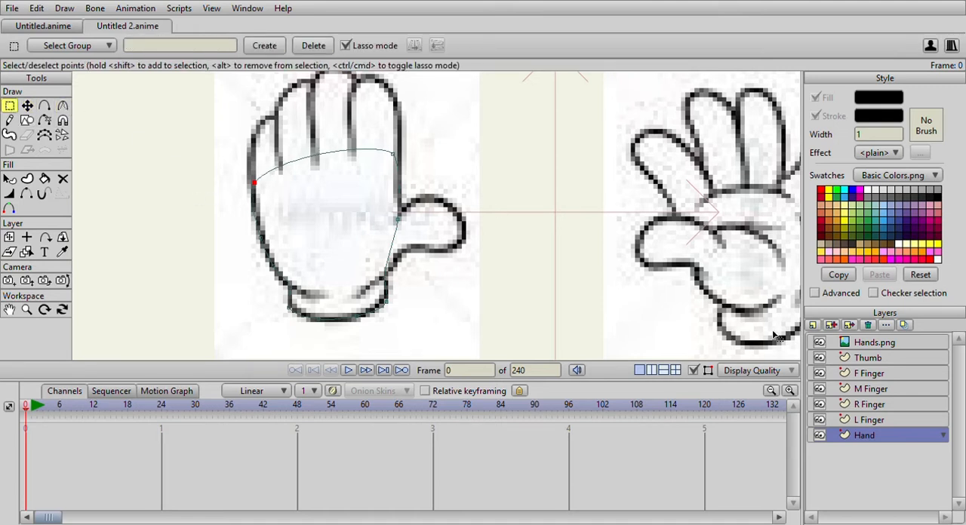
Hide the Hands.png reference to inspect the palm outline on its own, and show the reference again.
left_click(819, 341)
scroll(599, 318, "down", 2)
scroll(399, 264, "up", 2)
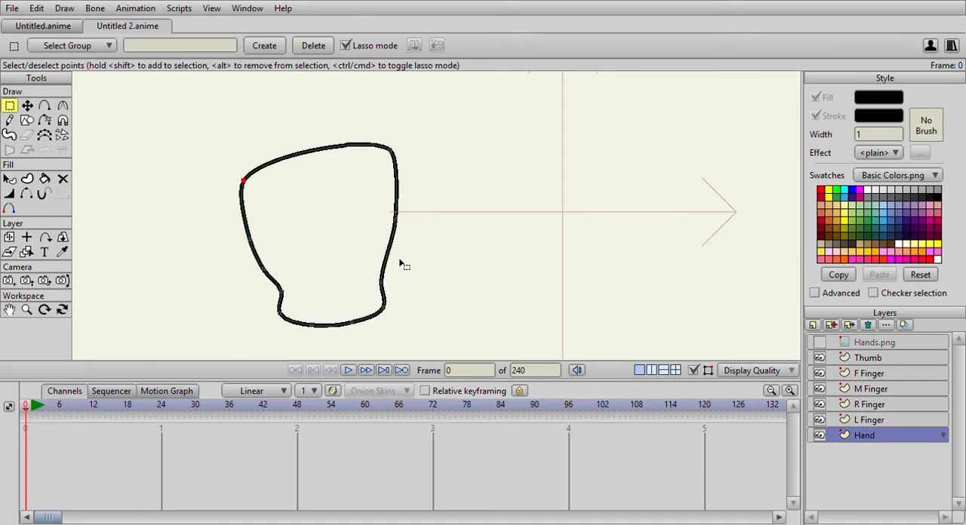
scroll(400, 263, "down", 1)
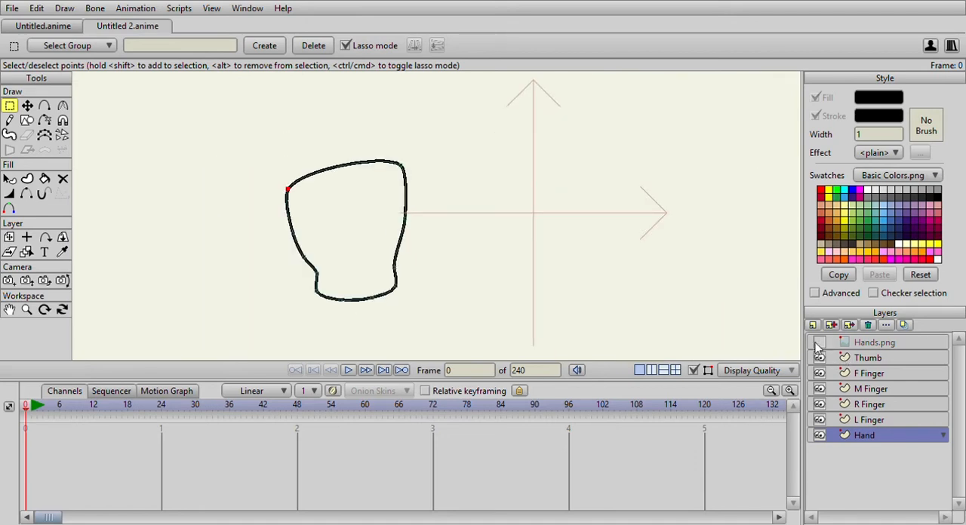
left_click(819, 342)
On the L Finger layer, trace a closed outline around the first hand's little finger with the Add Point tool.
left_click(44, 106)
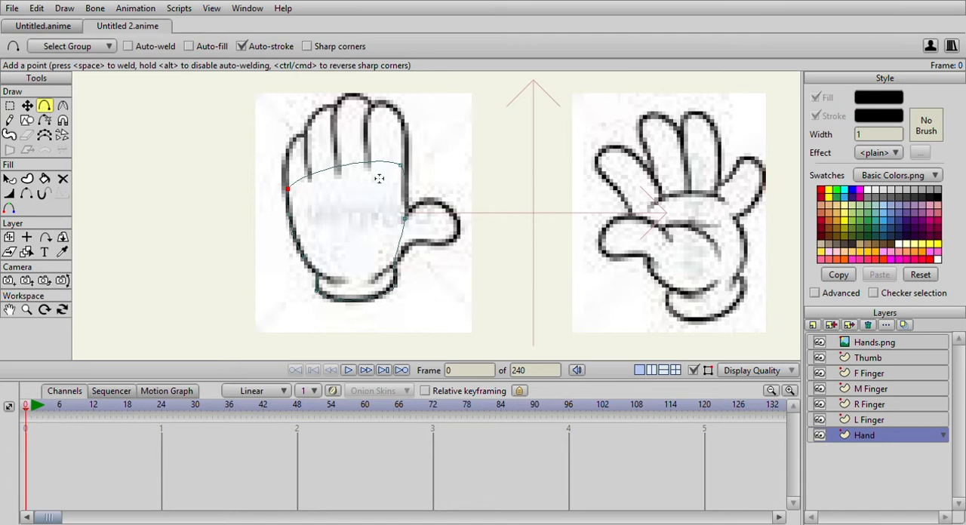
scroll(378, 176, "up", 2)
scroll(378, 176, "down", 1)
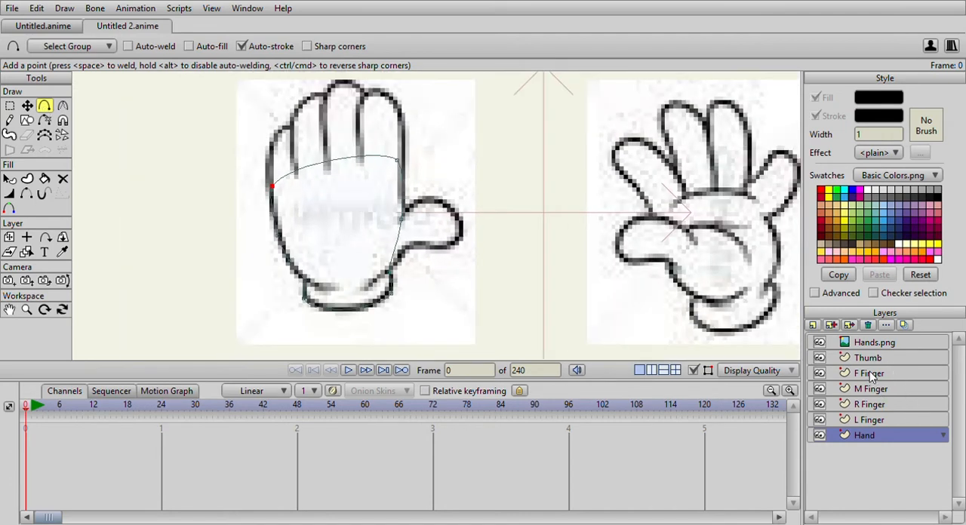
left_click(875, 419)
scroll(340, 252, "up", 4)
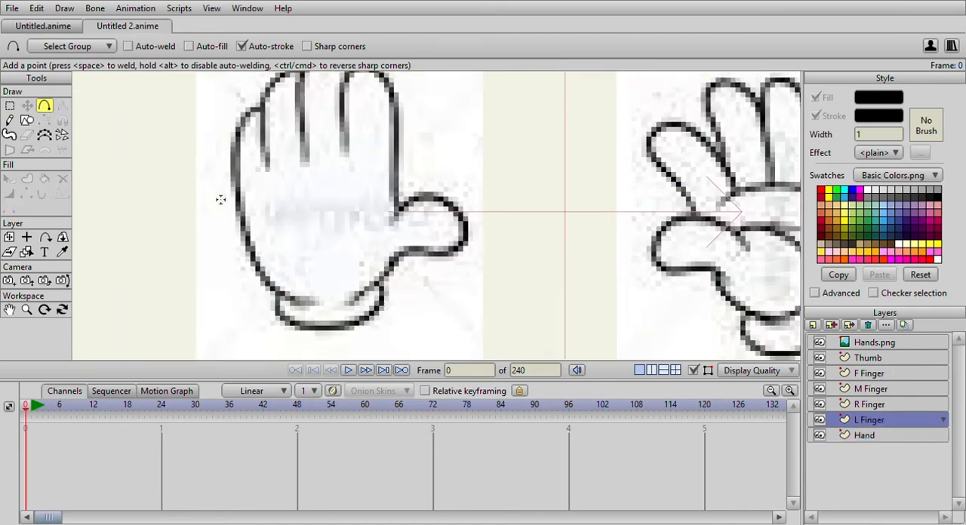
left_click_drag(342, 250, 353, 193)
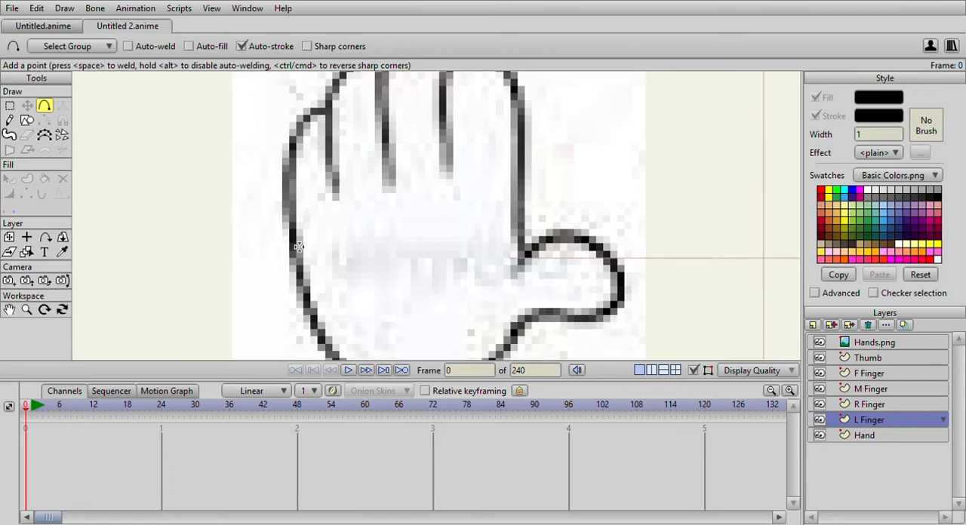
left_click_drag(297, 247, 293, 167)
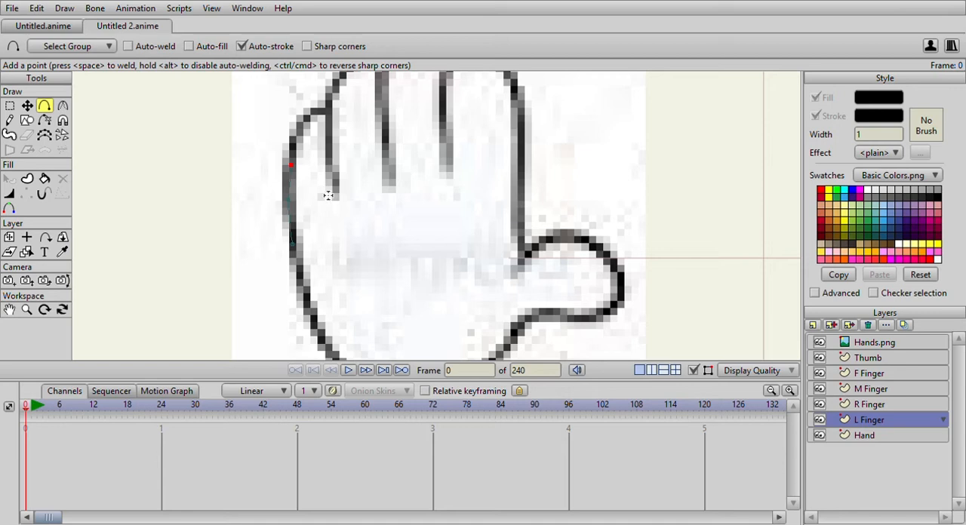
left_click_drag(295, 169, 302, 251)
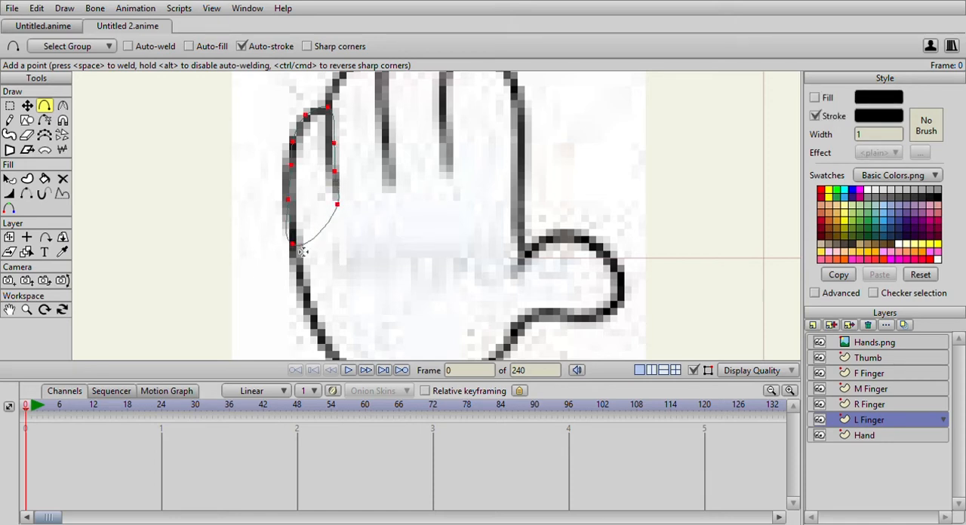
Move the little finger outline's lowest point onto the outer edge of the sketched hand.
left_click(9, 105)
left_click(337, 204)
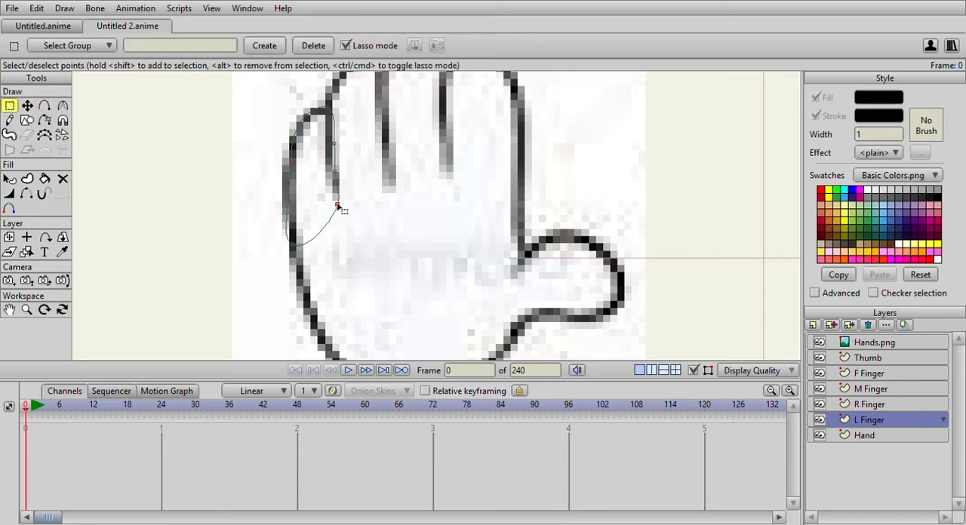
key("ctrl+a")
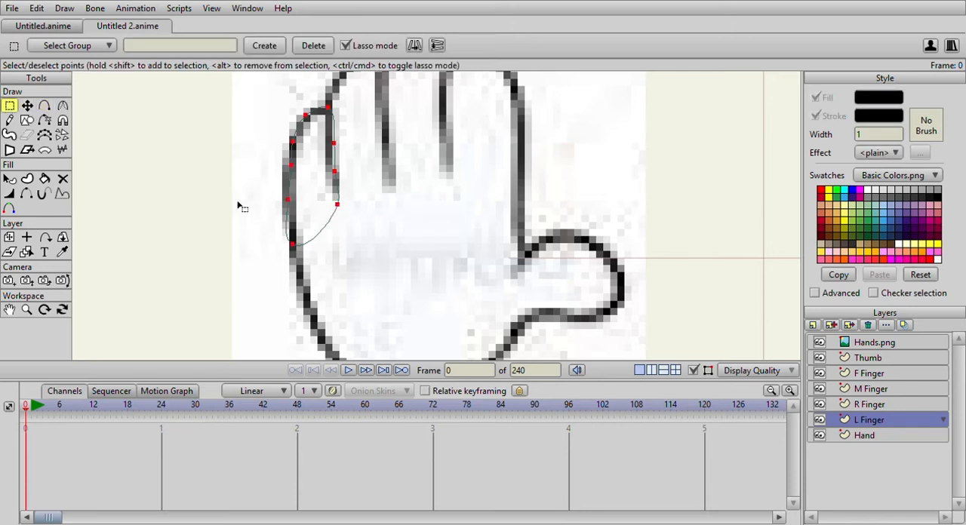
left_click(27, 106)
left_click(295, 244)
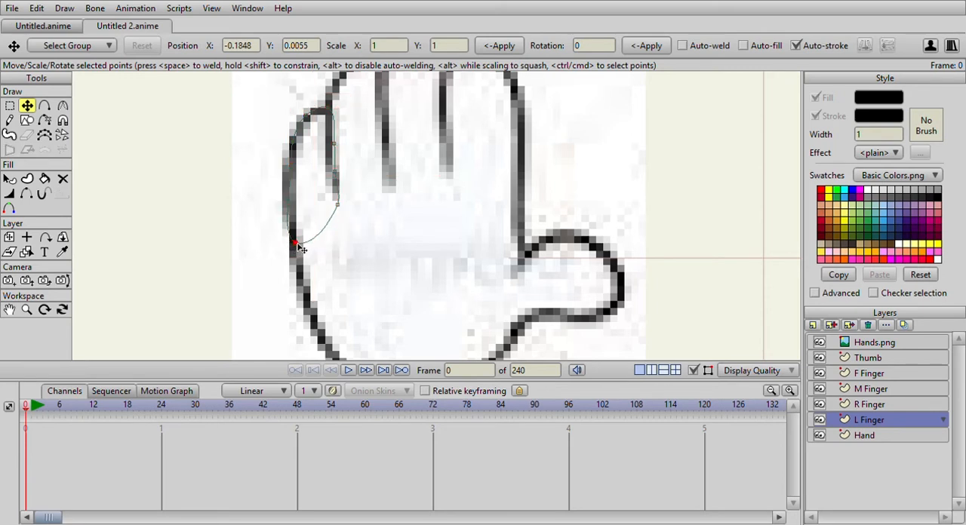
Adjust the curvature at the base of the little finger outline with the Curvature tool.
left_click(62, 105)
left_click_drag(301, 243, 356, 215)
left_click(338, 205)
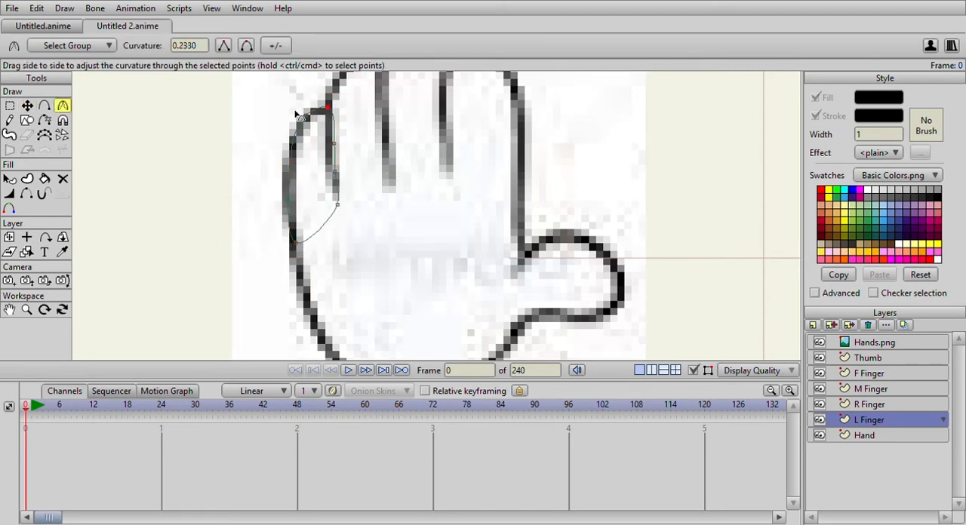
Nudge the little finger outline's inner base point, tip point and outer side point onto the sketch lines.
left_click(29, 106)
left_click(340, 205)
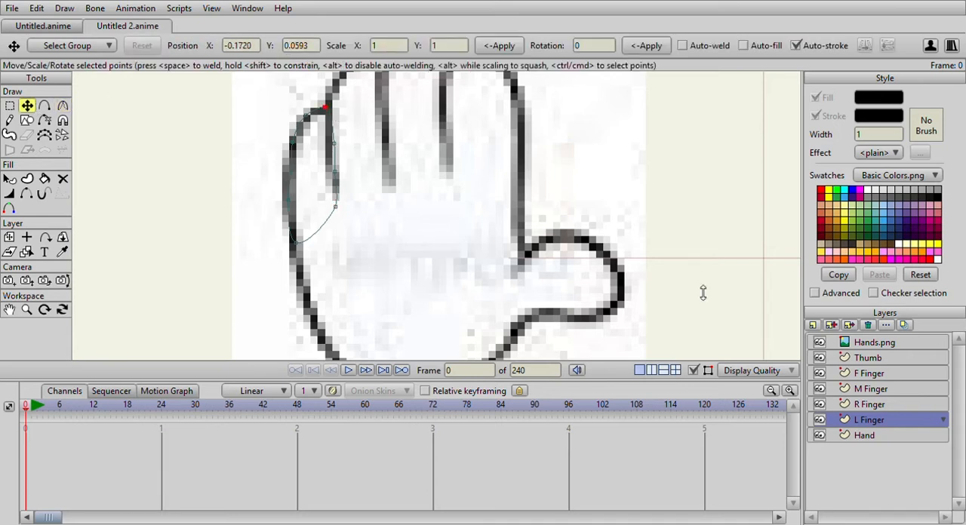
left_click(12, 107)
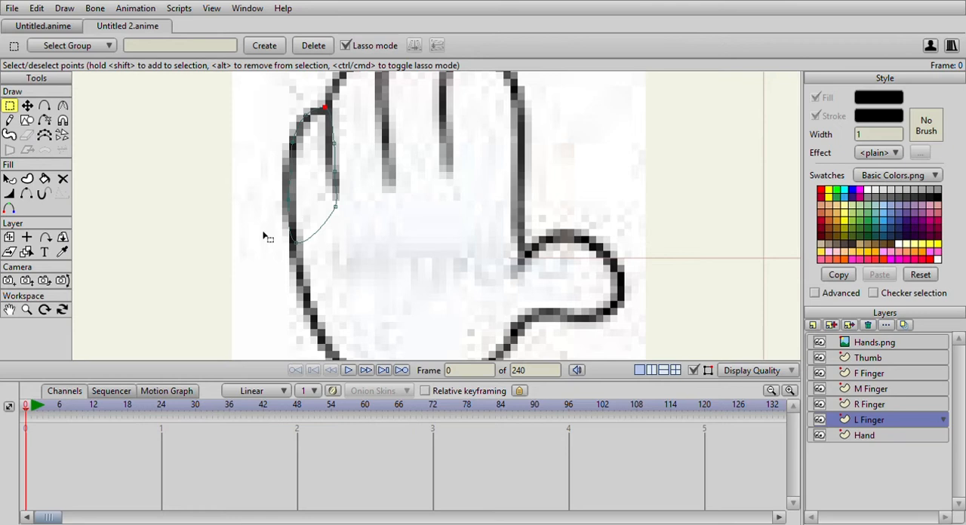
left_click(27, 106)
left_click(291, 171)
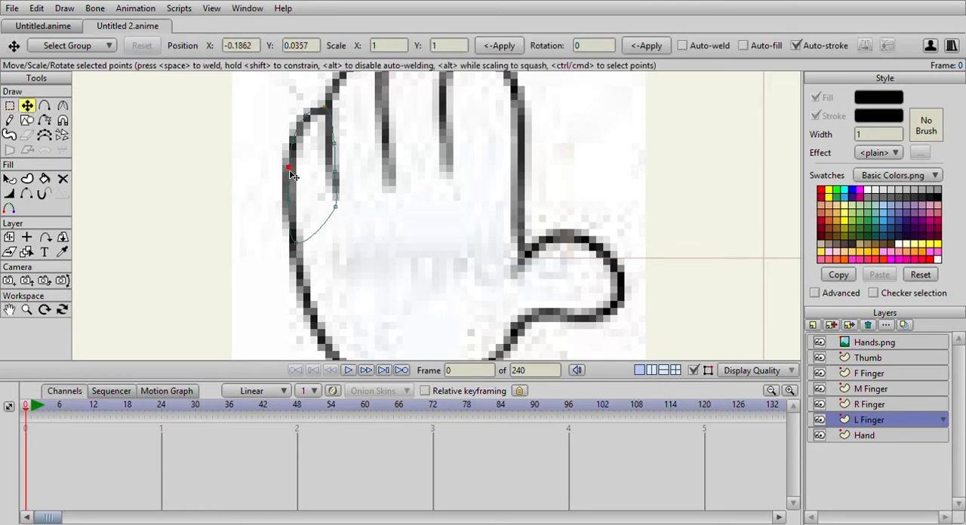
On the R Finger layer, trace a closed outline around the first hand's ring finger with the Add Point tool.
left_click(45, 106)
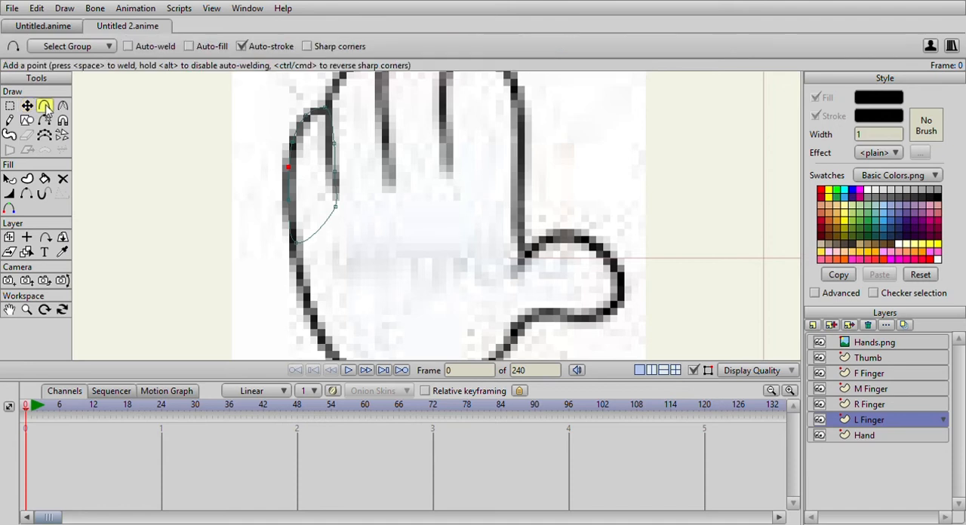
left_click(875, 404)
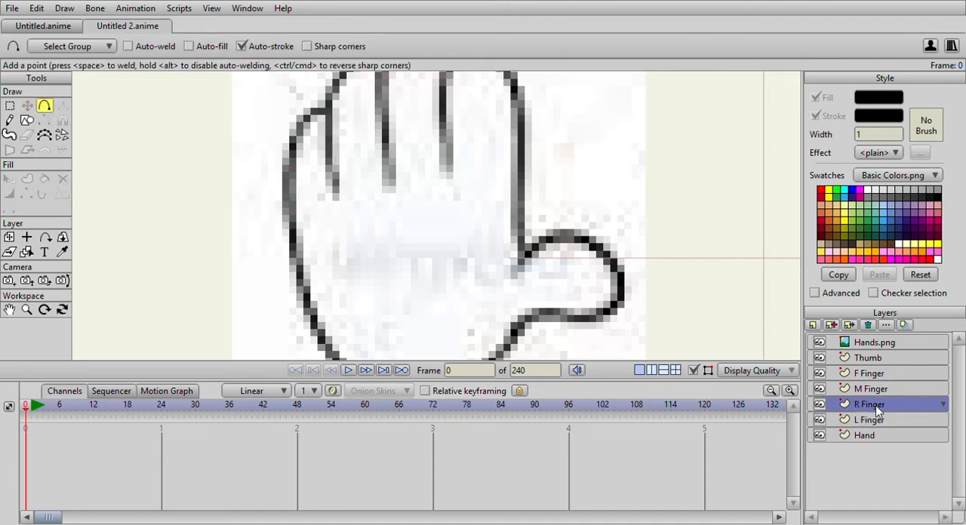
scroll(420, 265, "up", 3)
left_click_drag(331, 295, 326, 224)
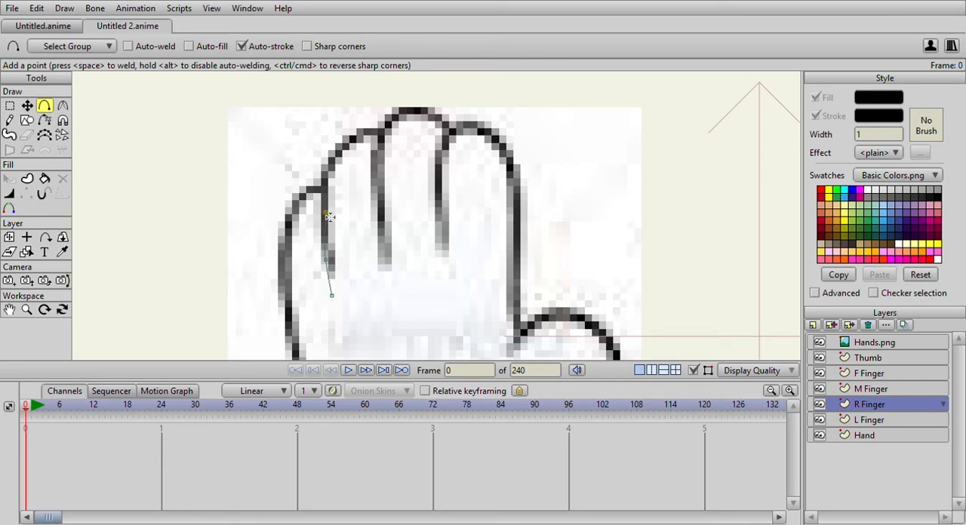
left_click_drag(327, 172, 331, 295)
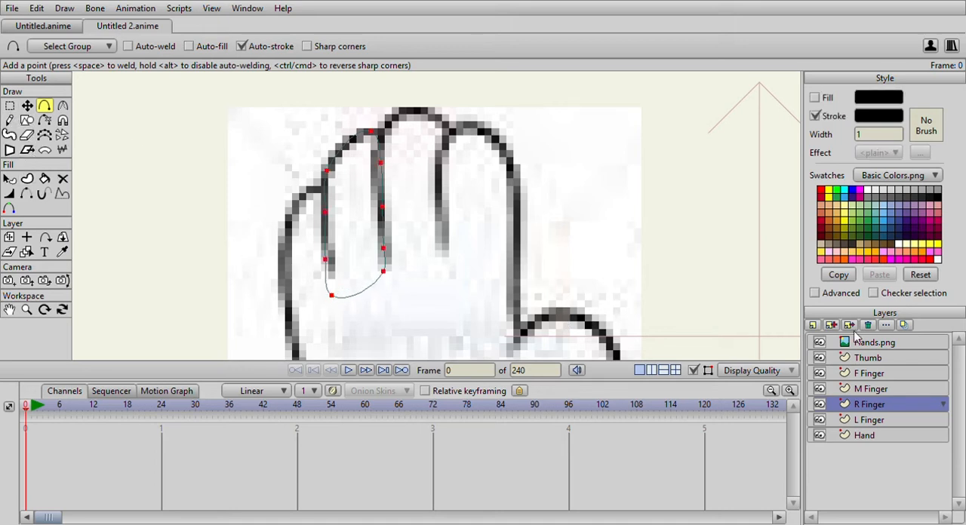
Trace closed outlines around the middle finger on the M Finger layer and around the index finger on the F Finger layer.
left_click(904, 390)
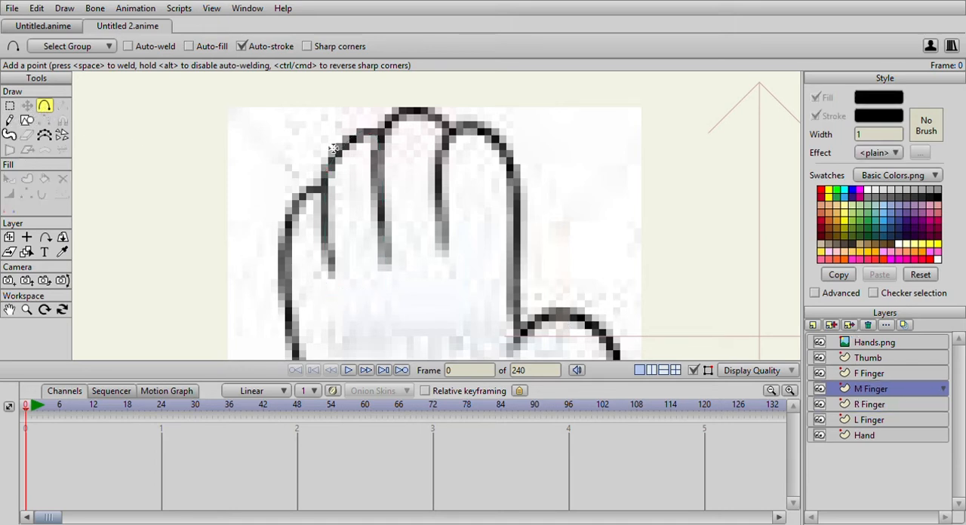
mouse_move(388, 266)
left_mouse_down()
mouse_move(379, 192)
mouse_move(391, 115)
mouse_move(430, 114)
mouse_move(452, 134)
mouse_move(453, 261)
mouse_move(386, 266)
left_mouse_up()
left_click(864, 373)
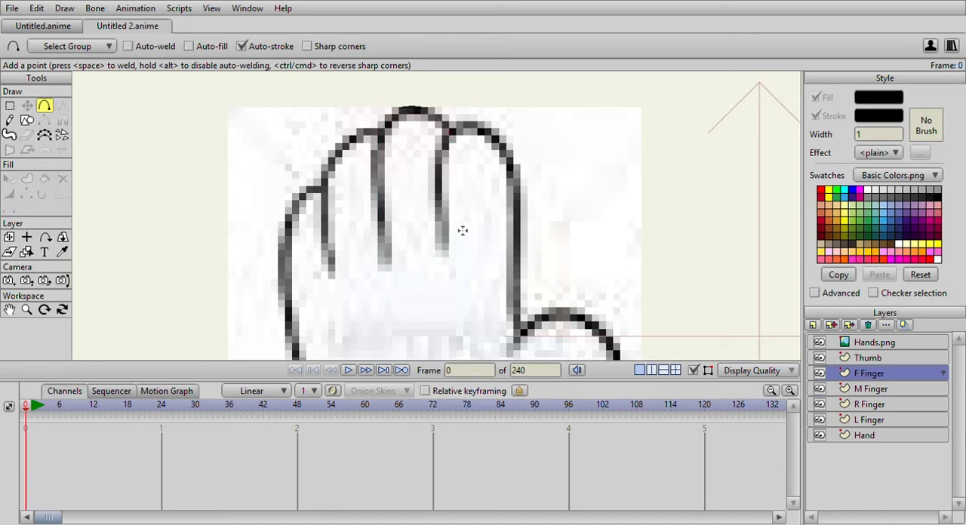
mouse_move(451, 267)
left_mouse_down()
mouse_move(447, 157)
mouse_move(463, 133)
mouse_move(501, 142)
mouse_move(510, 157)
mouse_move(522, 280)
mouse_move(453, 265)
left_mouse_up()
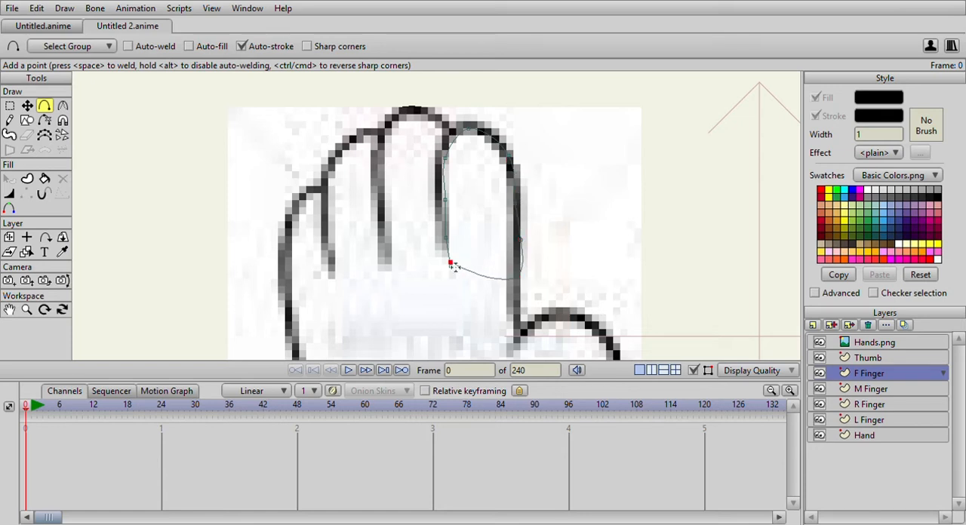
On the Thumb layer, trace a closed outline around the first hand's thumb, with its inner edge overlapping the palm.
scroll(623, 317, "down", 1)
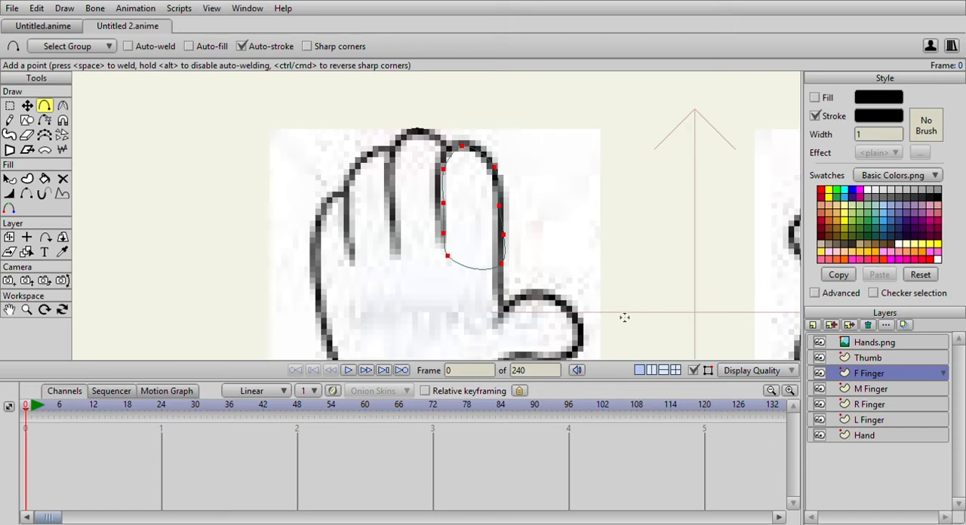
left_click(856, 359)
mouse_move(461, 308)
left_mouse_down()
mouse_move(379, 222)
mouse_move(442, 264)
mouse_move(428, 234)
mouse_move(443, 207)
mouse_move(478, 183)
left_mouse_up()
scroll(379, 221, "up", 2)
mouse_move(479, 183)
left_mouse_down()
mouse_move(507, 188)
mouse_move(549, 217)
mouse_move(559, 245)
mouse_move(544, 278)
mouse_move(451, 275)
mouse_move(415, 313)
mouse_move(415, 240)
left_mouse_up()
Hide the Hands.png reference to inspect the traced palm, fingers and thumb on their own.
scroll(431, 240, "down", 3)
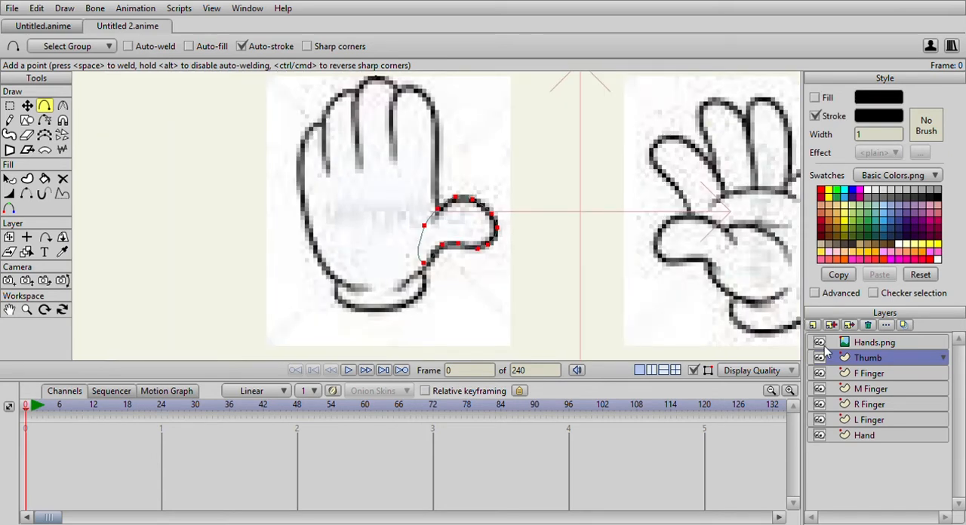
left_click(820, 343)
scroll(466, 227, "down", 4)
scroll(466, 227, "up", 4)
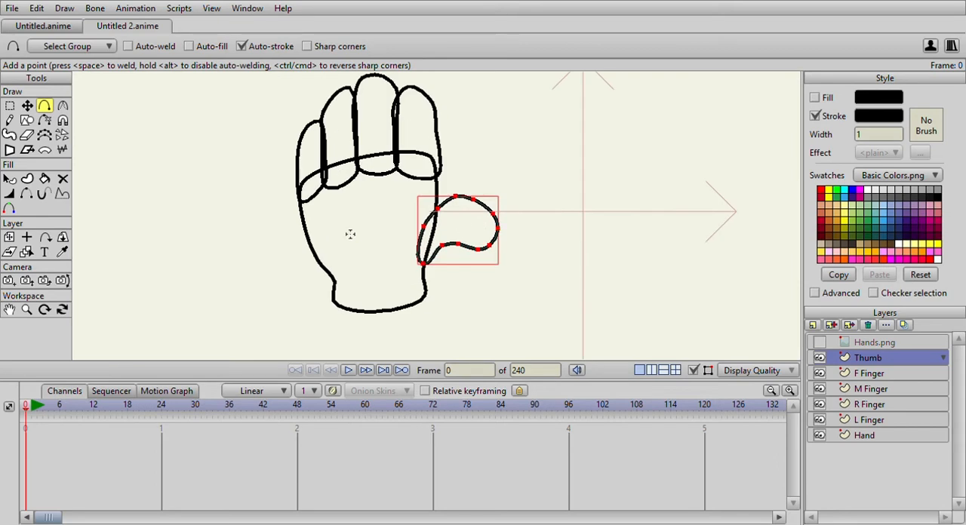
Lower the curvature of the thumb outline's lowest point, where it meets the wrist side of the palm, to about 0.04.
left_click(26, 106)
scroll(285, 157, "up", 2)
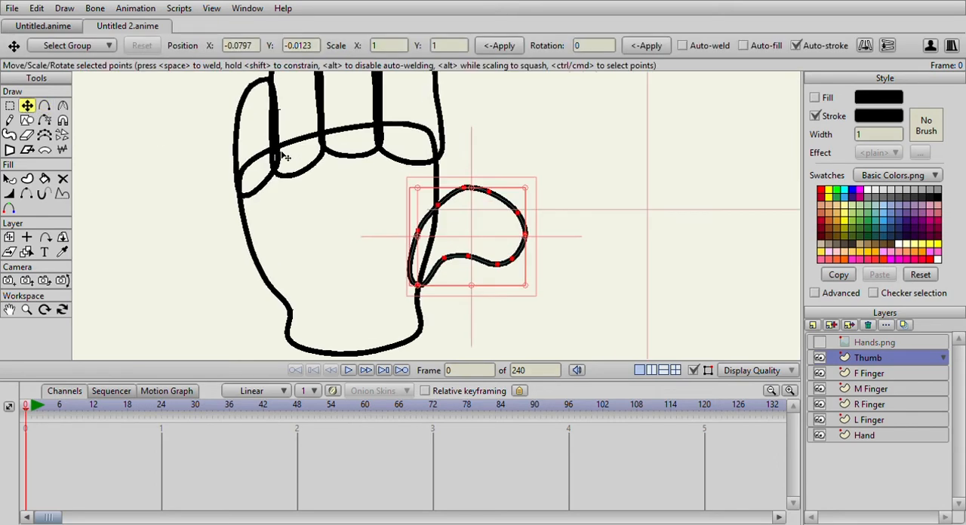
left_click(9, 105)
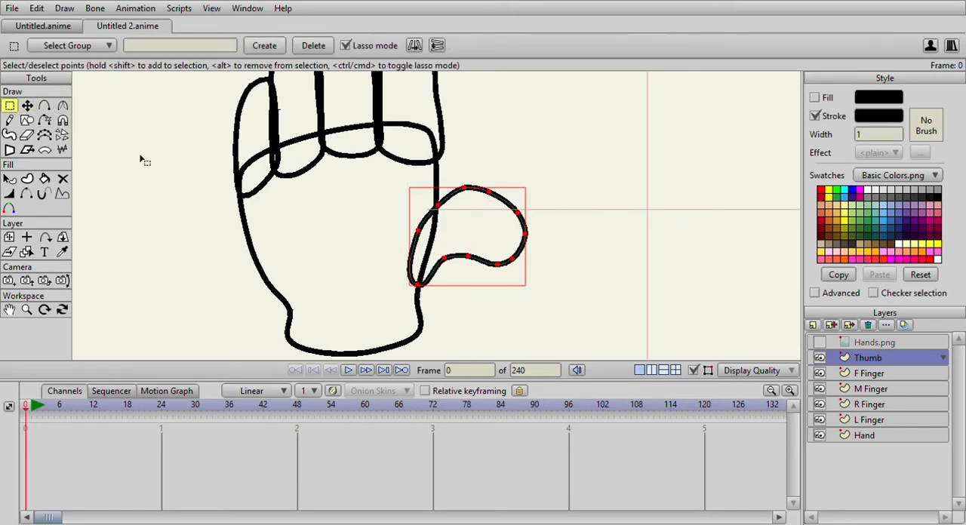
left_click(418, 285)
left_click(63, 106)
left_click_drag(425, 295, 231, 280)
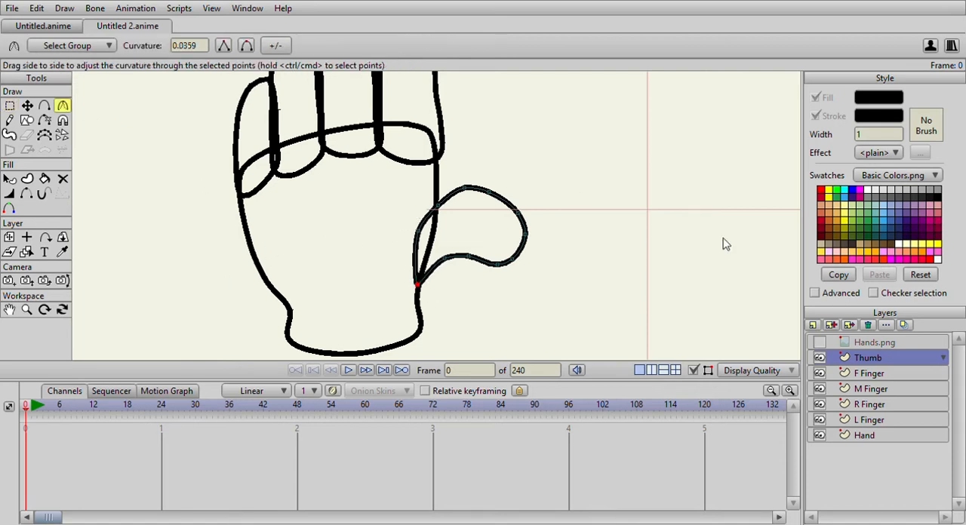
On the F Finger layer, move the index finger outline's outer edge and tip points to smooth its shape against the palm.
left_click(27, 105)
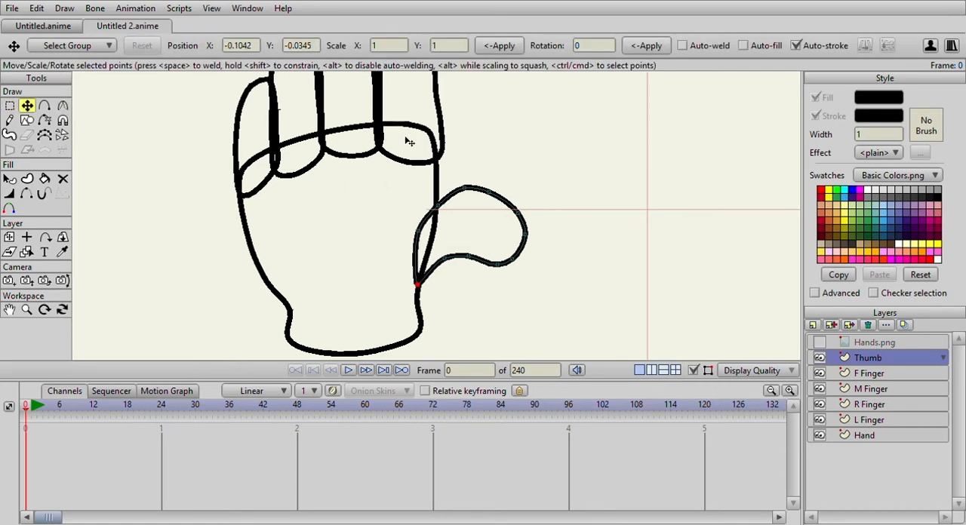
left_click(868, 373)
left_click(440, 160)
left_click_drag(441, 159, 436, 158)
left_click_drag(442, 126, 435, 125)
left_click_drag(437, 122, 438, 163)
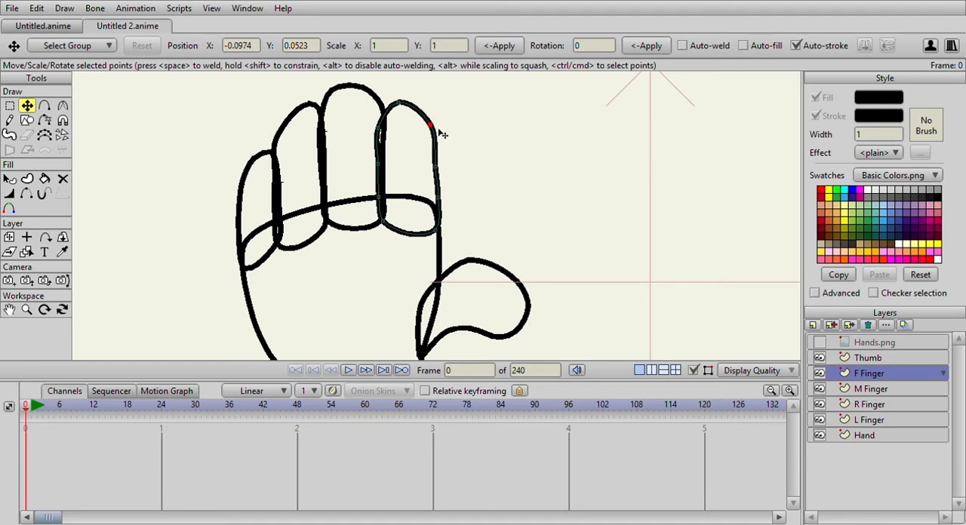
left_click(380, 128)
left_click(401, 103)
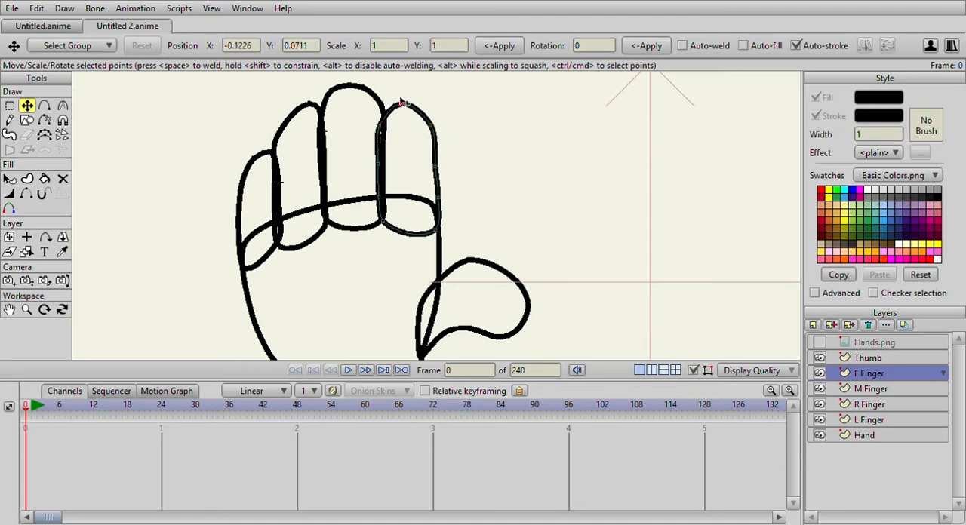
Align the index finger outline's tip and side points against the Hands.png reference, and hide the reference again.
left_click(819, 342)
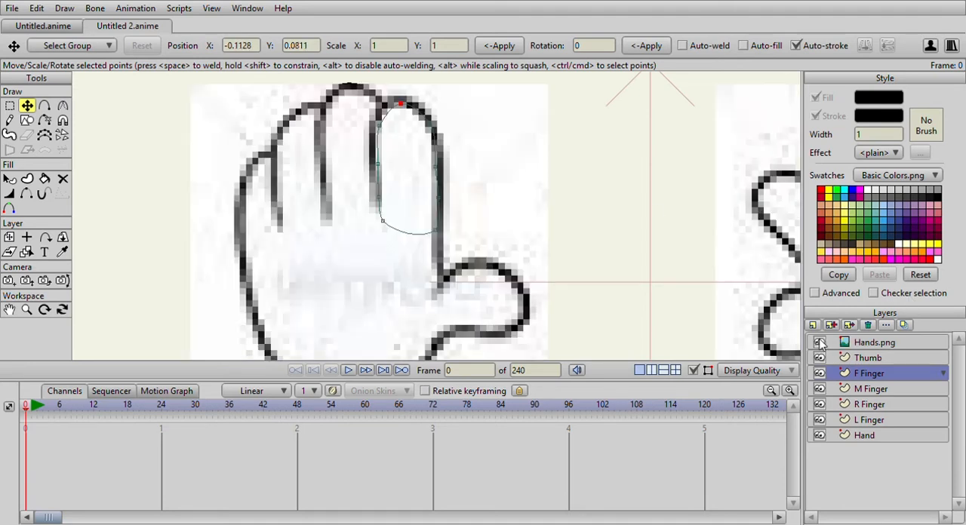
left_click_drag(378, 126, 398, 96)
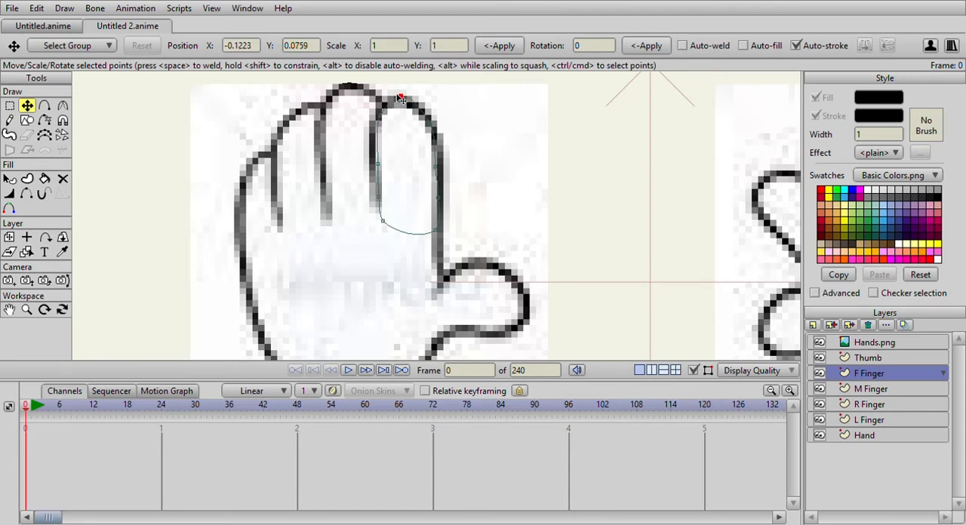
left_click(439, 166)
left_click_drag(439, 165, 435, 229)
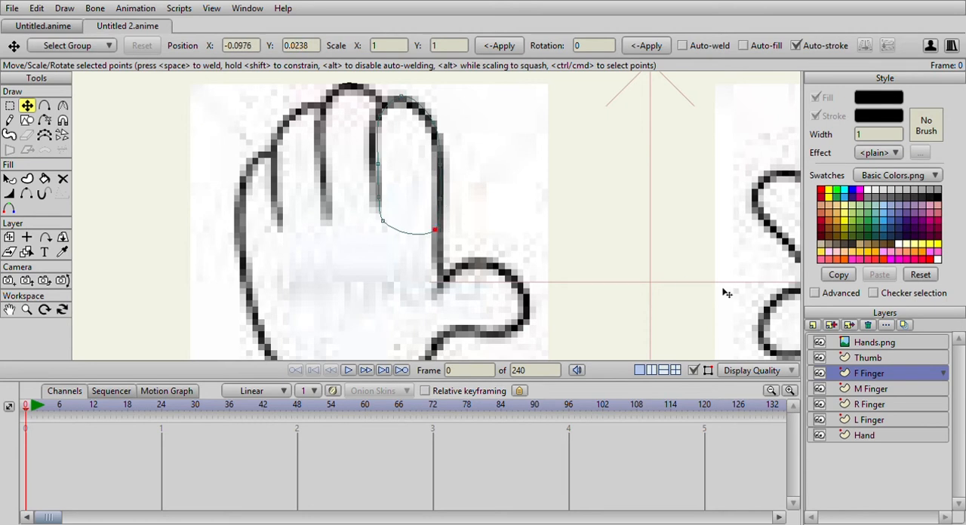
left_click(401, 97)
left_click(820, 341)
scroll(474, 223, "down", 3)
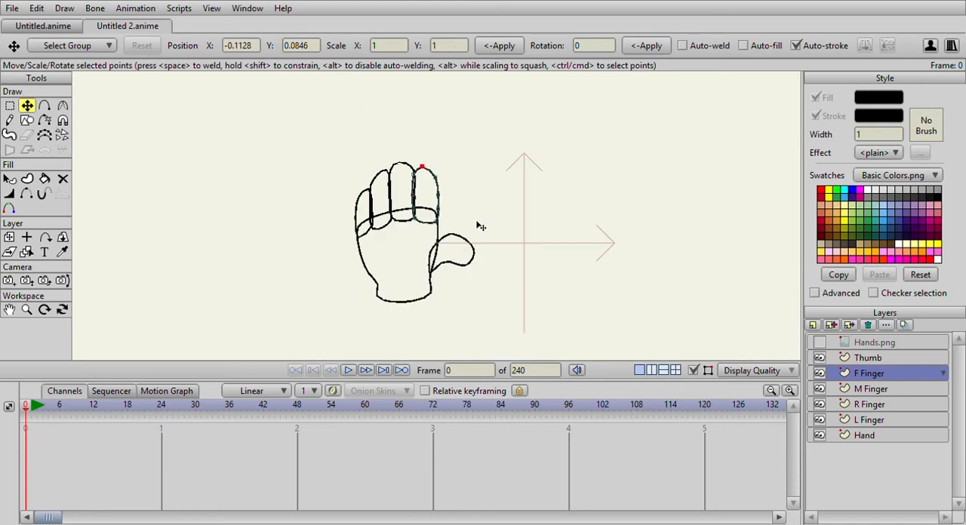
scroll(468, 225, "up", 3)
Fill the index finger with white using the Paint Bucket tool.
left_click(44, 182)
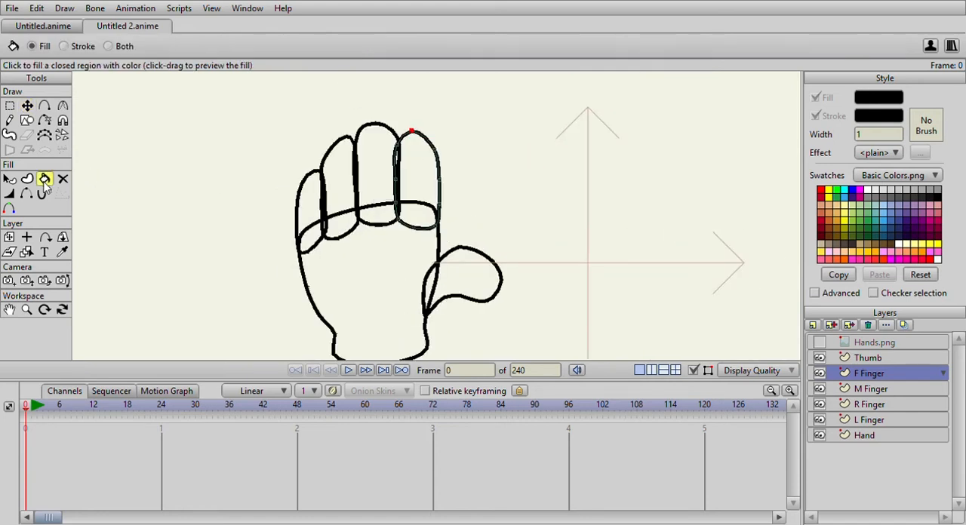
left_click(870, 190)
scroll(561, 177, "down", 2)
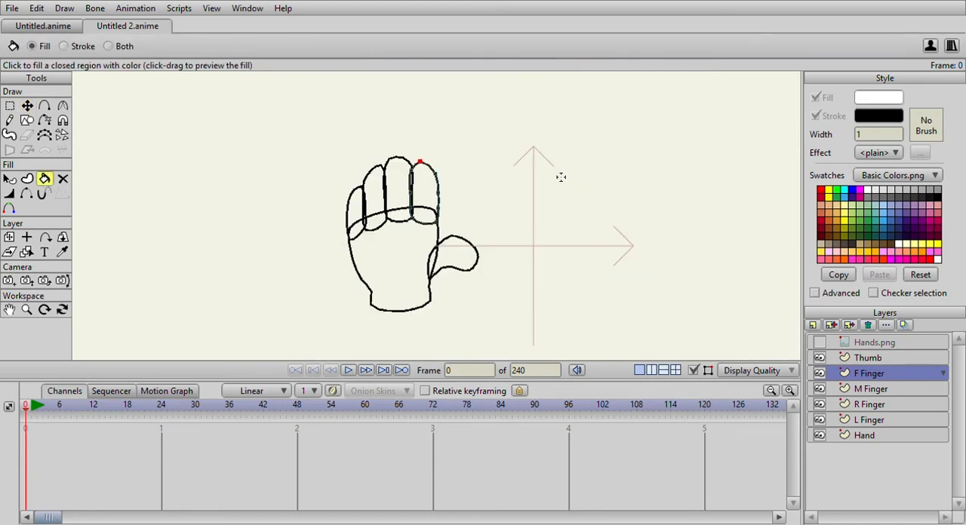
scroll(449, 239, "up", 2)
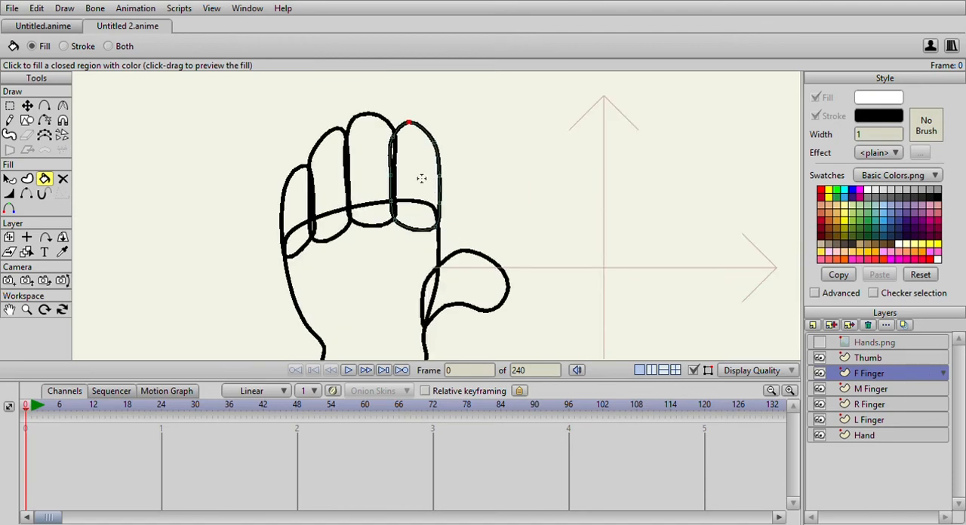
left_click(421, 178)
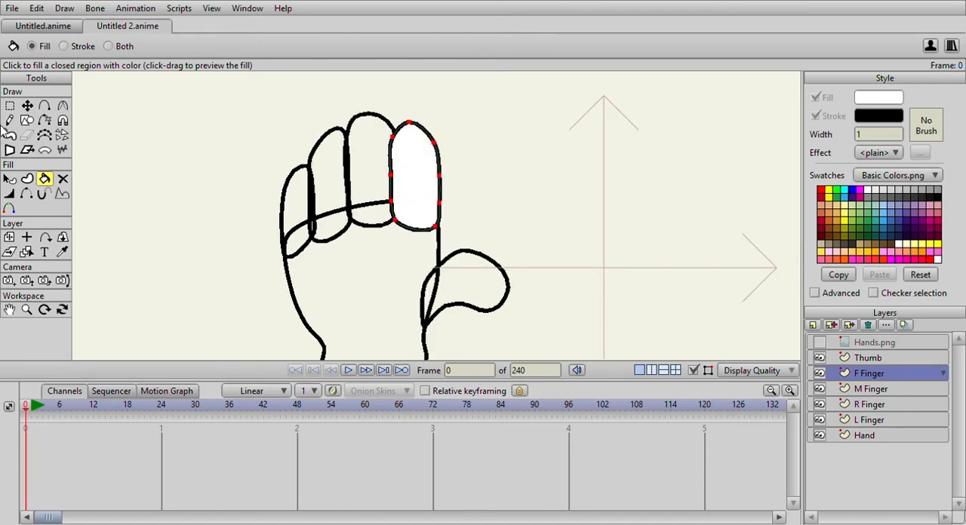
Try the Shaded effect on the index finger's white fill, and undo it.
left_click(9, 180)
scroll(417, 181, "up", 1)
scroll(420, 181, "down", 2)
left_click(416, 190)
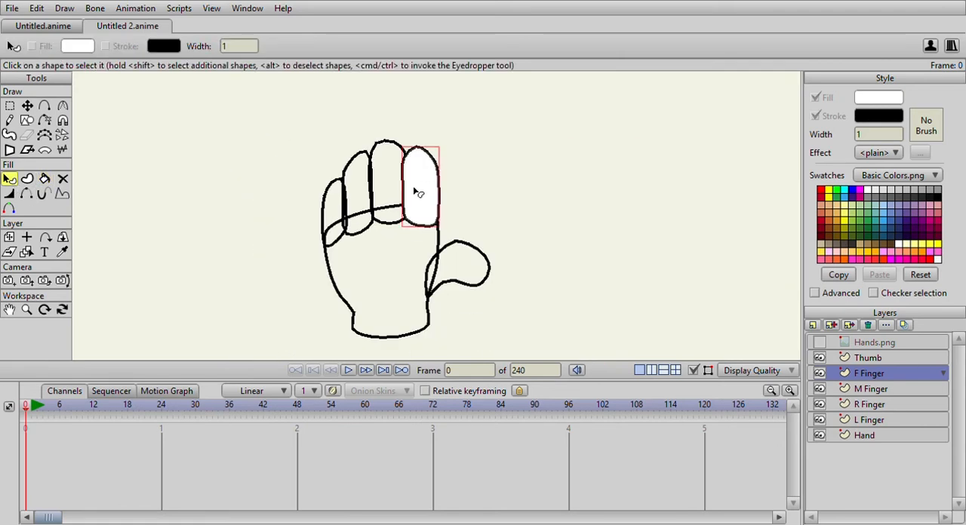
scroll(417, 192, "up", 2)
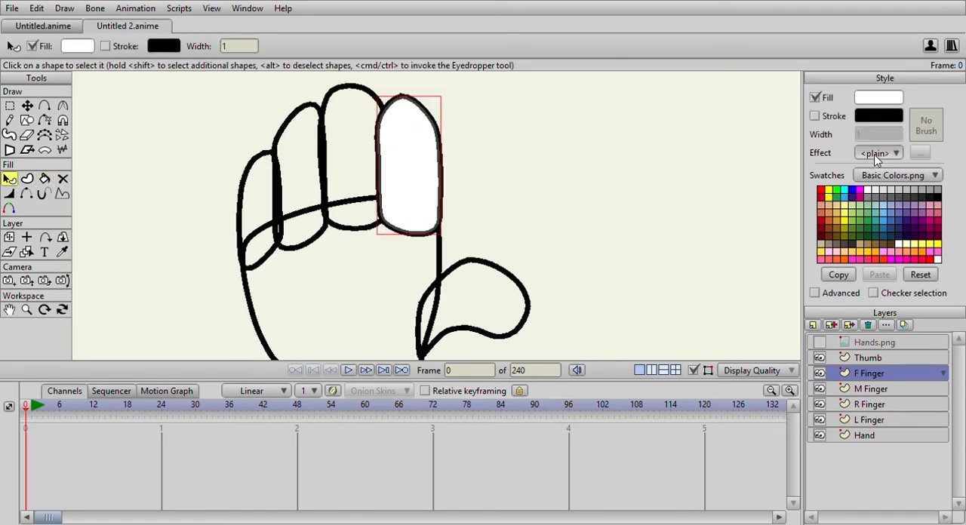
left_click(893, 193)
left_click(680, 318)
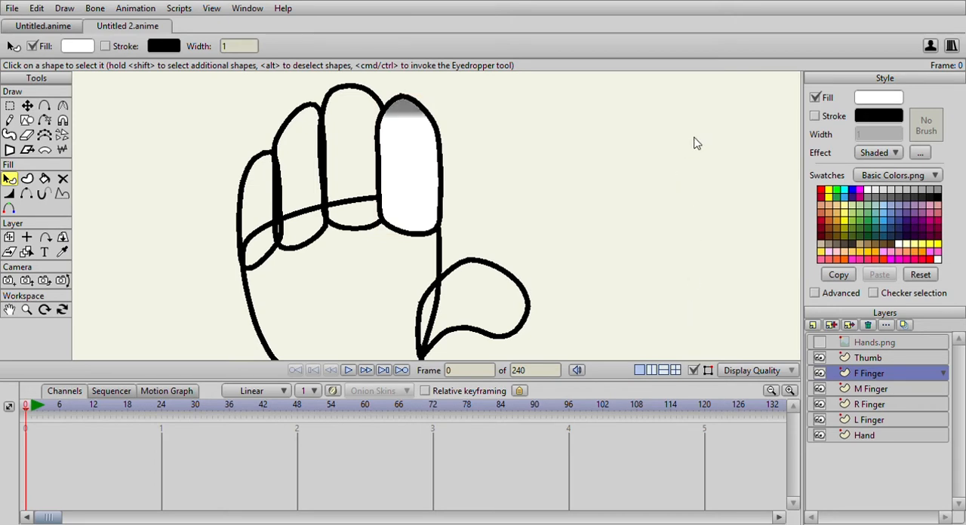
key("ctrl+z")
key("ctrl+z")
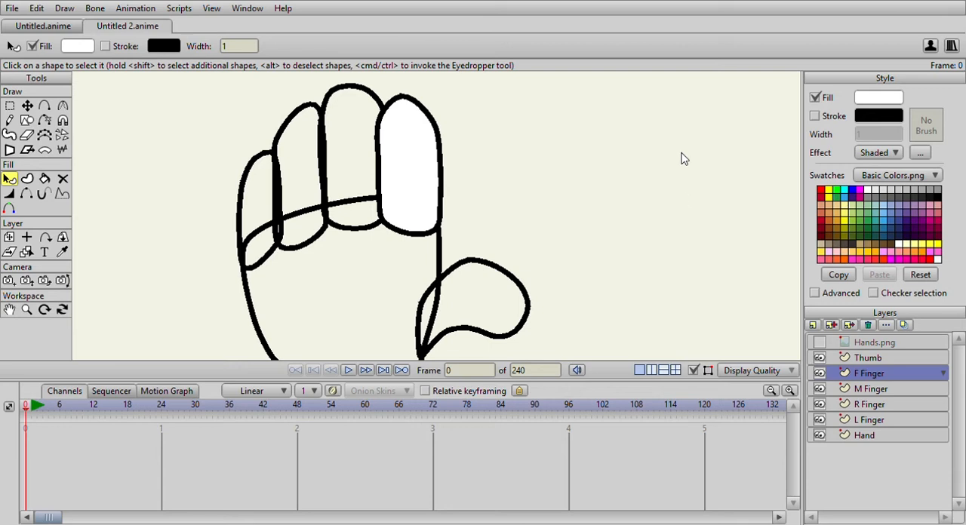
Adjust the index finger's Shaded effect to a narrow, hard-edged grey shadow along its outer side, and switch to the M Finger layer.
scroll(688, 206, "up", 10)
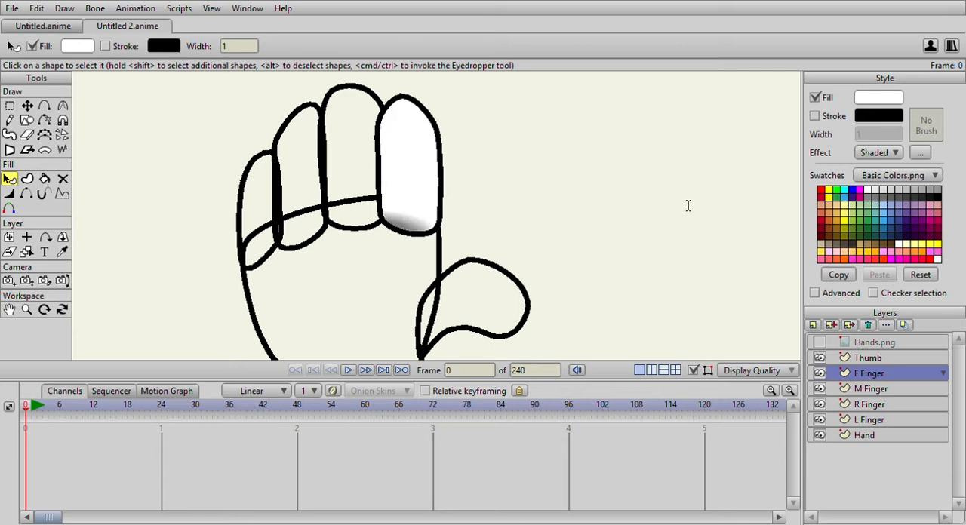
scroll(688, 205, "up", 3)
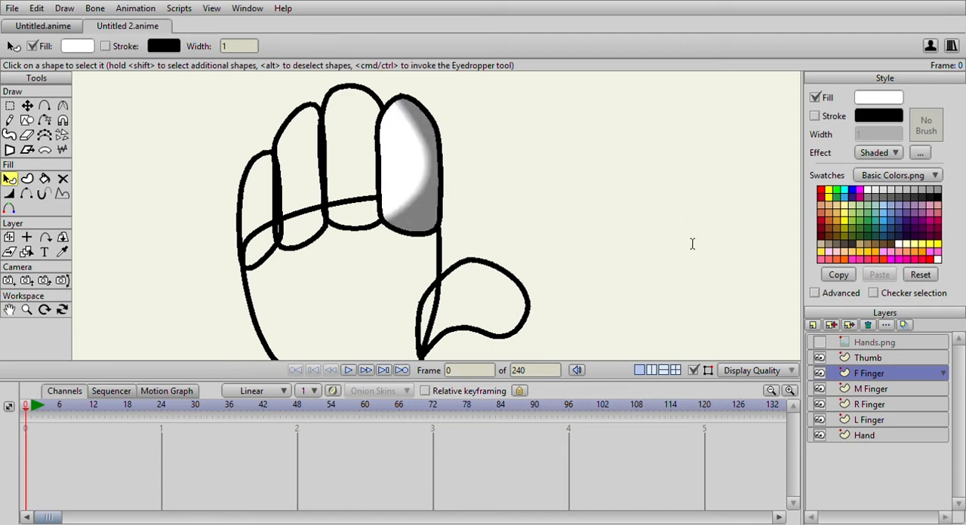
scroll(692, 244, "down", 9)
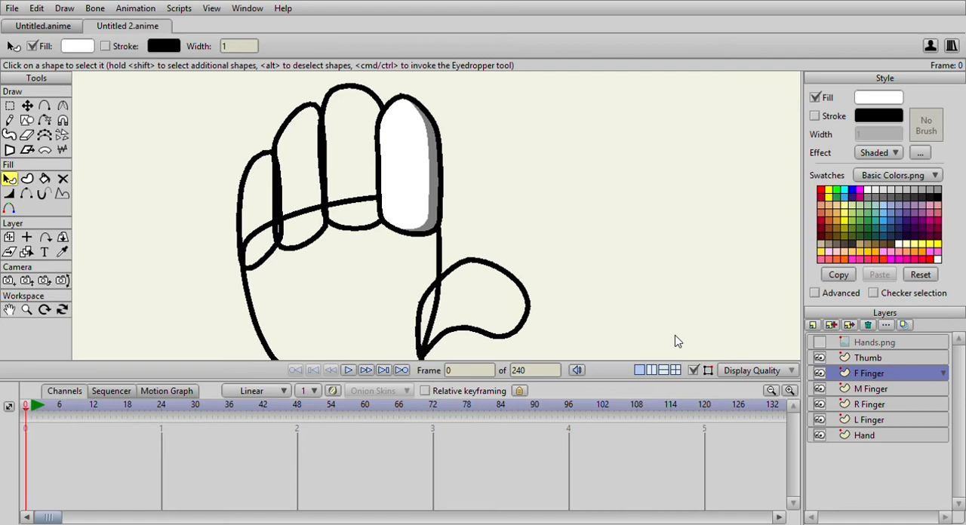
left_click(416, 161)
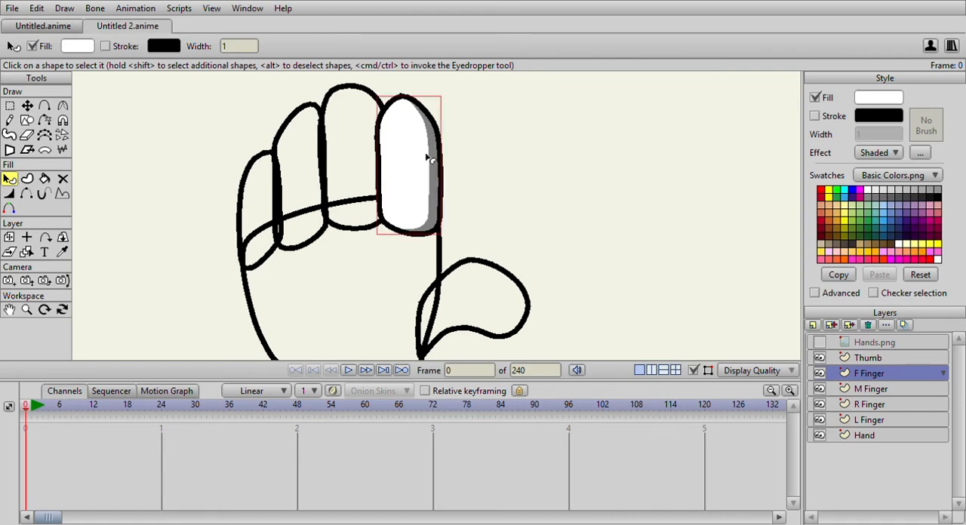
scroll(430, 156, "down", 3)
scroll(430, 156, "up", 5)
scroll(431, 156, "down", 1)
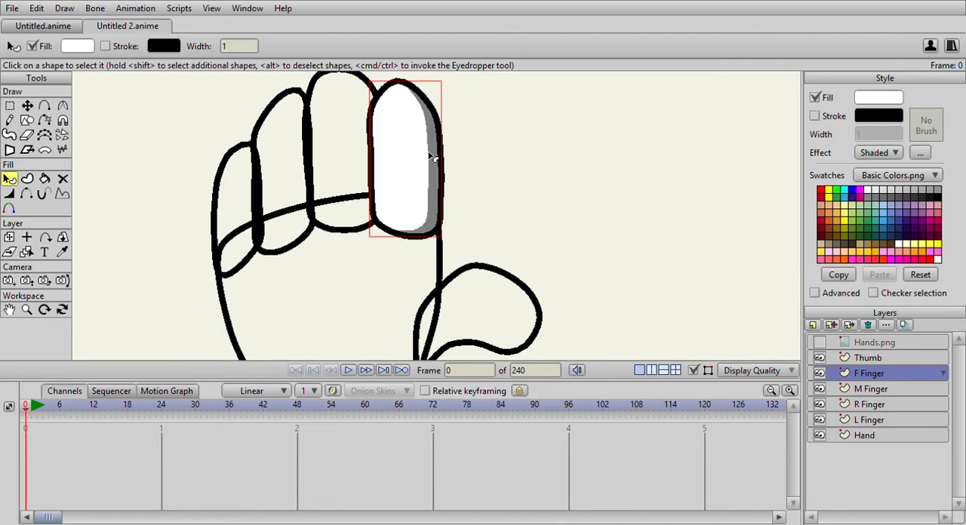
scroll(430, 156, "down", 1)
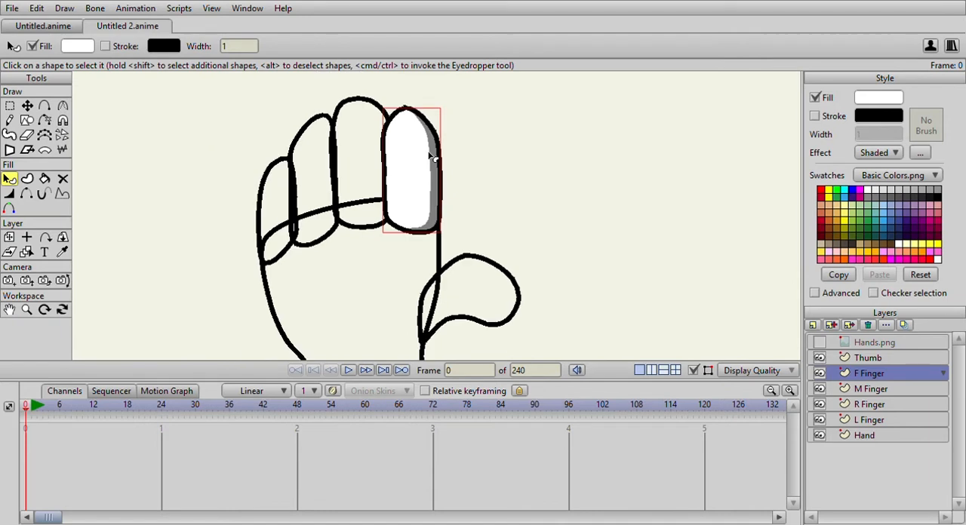
left_click(884, 391)
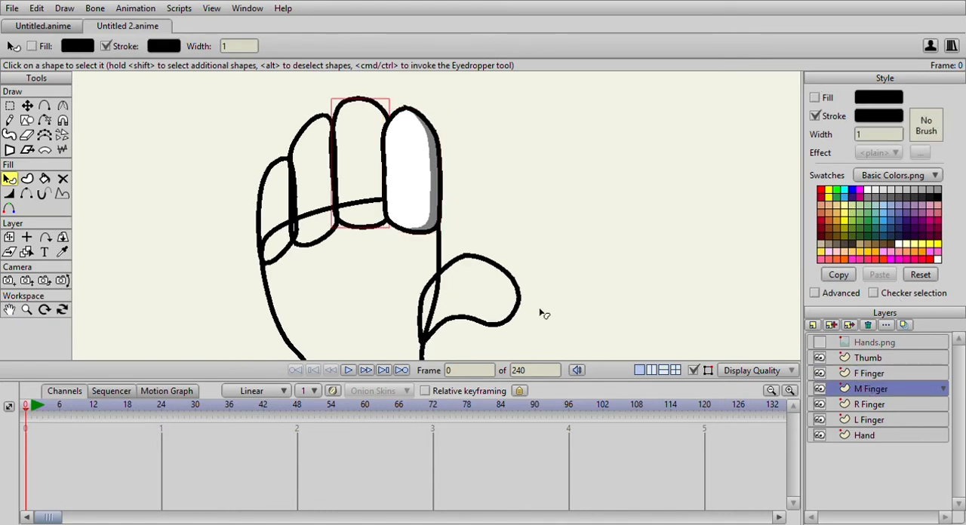
left_click(44, 184)
left_click(366, 155)
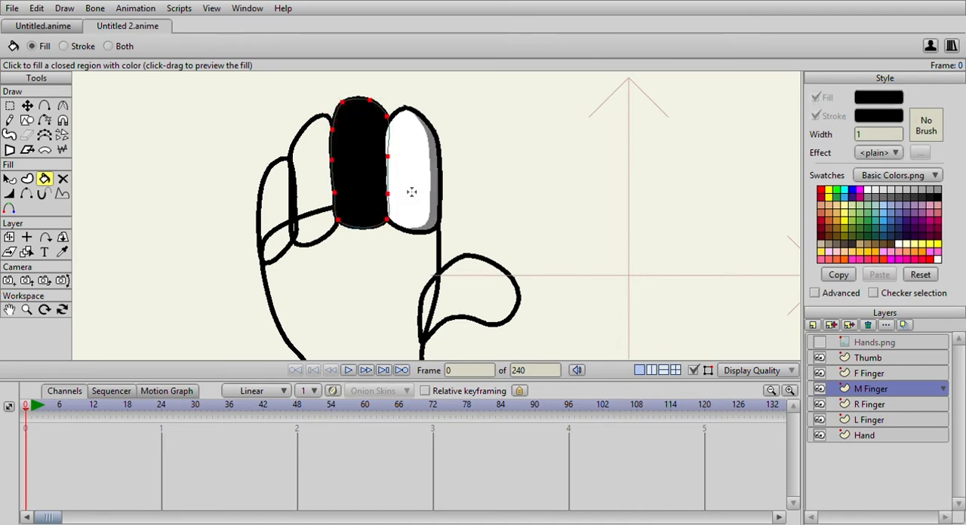
key("ctrl+z")
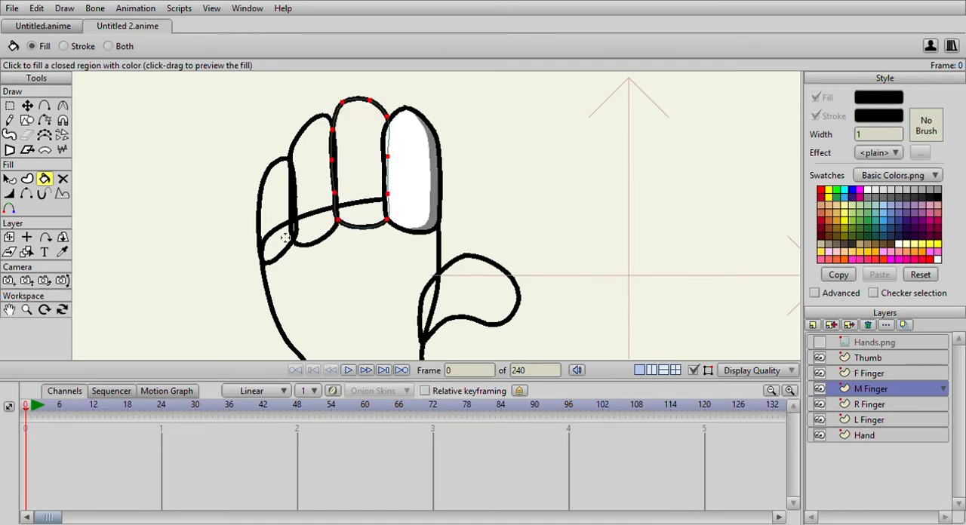
left_click(10, 180)
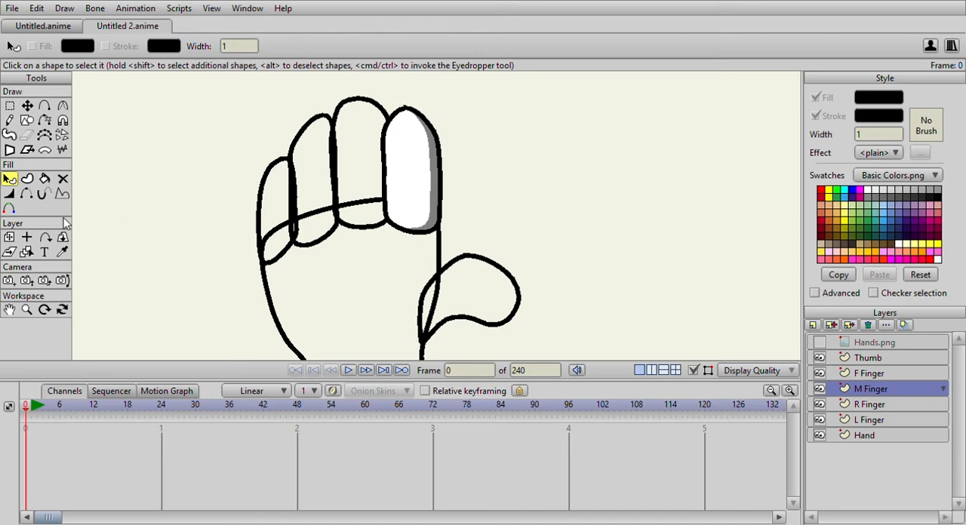
Sample the index finger's shaded white style with the Eyedropper and fill the middle finger with it.
left_click(63, 252)
left_click(407, 172)
left_click(45, 178)
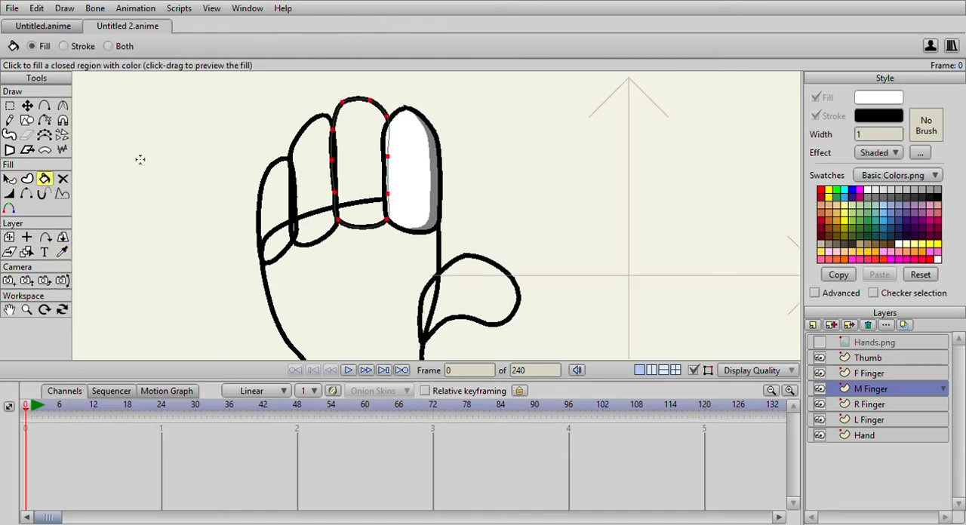
left_click(364, 148)
On the R Finger layer, fill the ring finger with the shaded white style sampled from the middle finger.
left_click(869, 404)
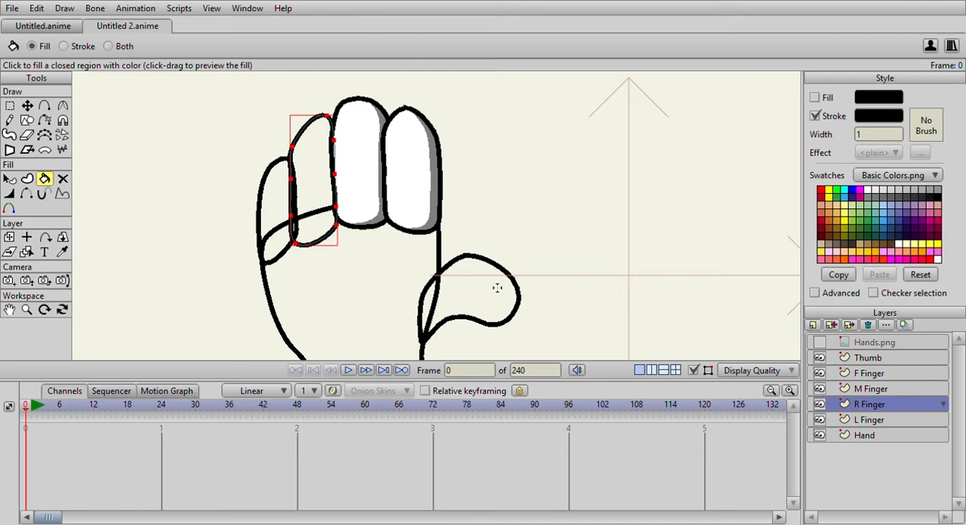
left_click(63, 252)
left_click(349, 160)
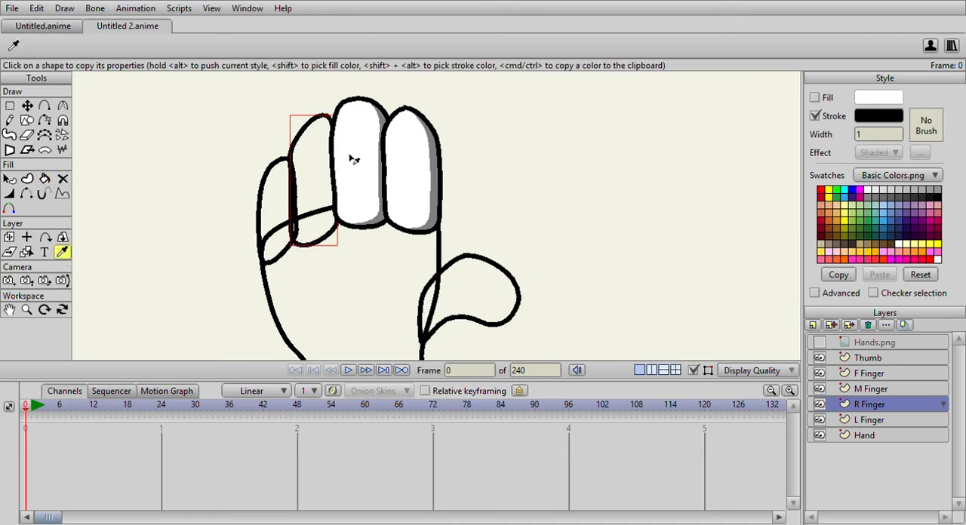
left_click(45, 179)
left_click(313, 177)
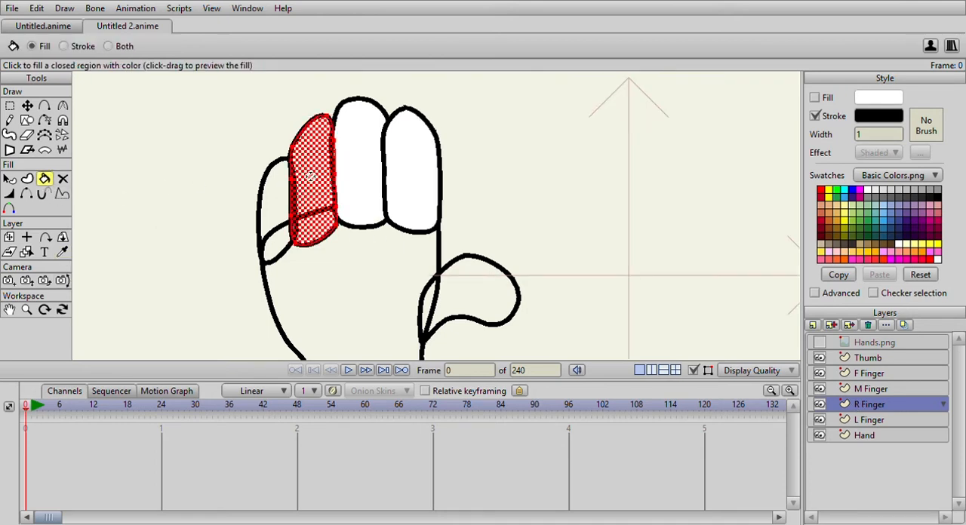
left_click(9, 179)
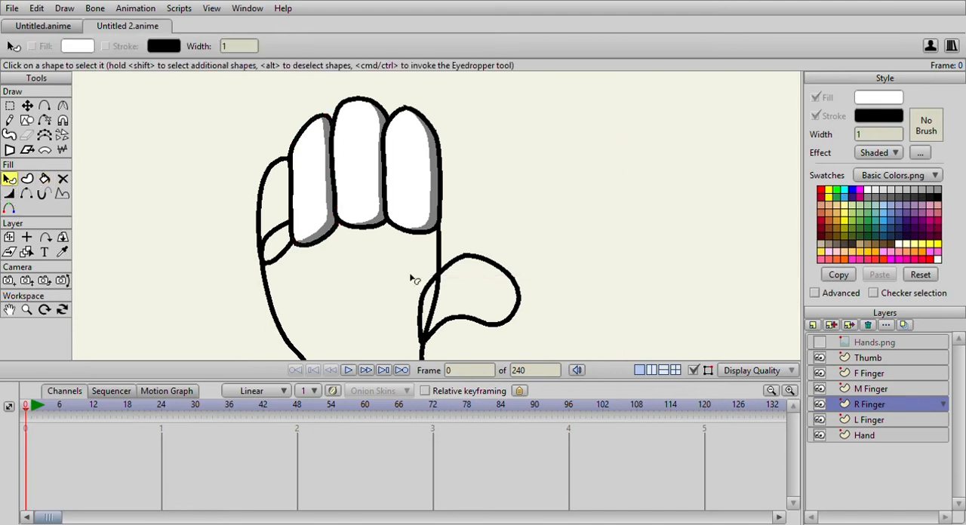
On the L Finger layer, fill the little finger with the same shaded white style.
left_click(866, 421)
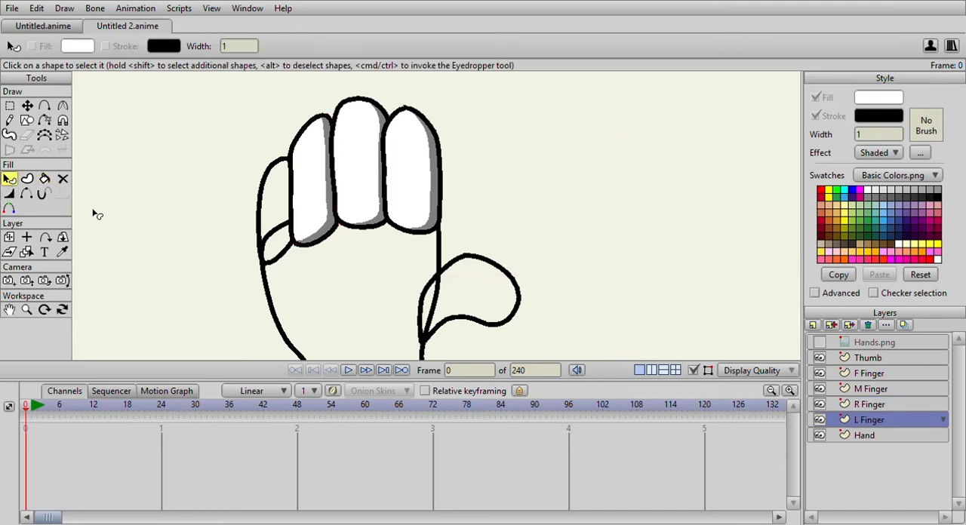
left_click(45, 181)
left_click(277, 211)
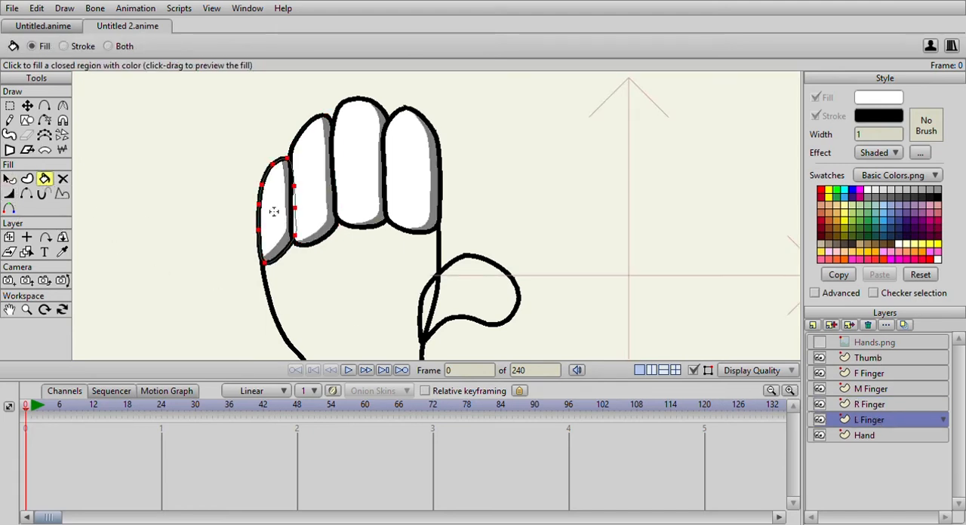
Fill the thumb on the Thumb layer and the palm on the Hand layer with the same shaded white style.
left_click(875, 360)
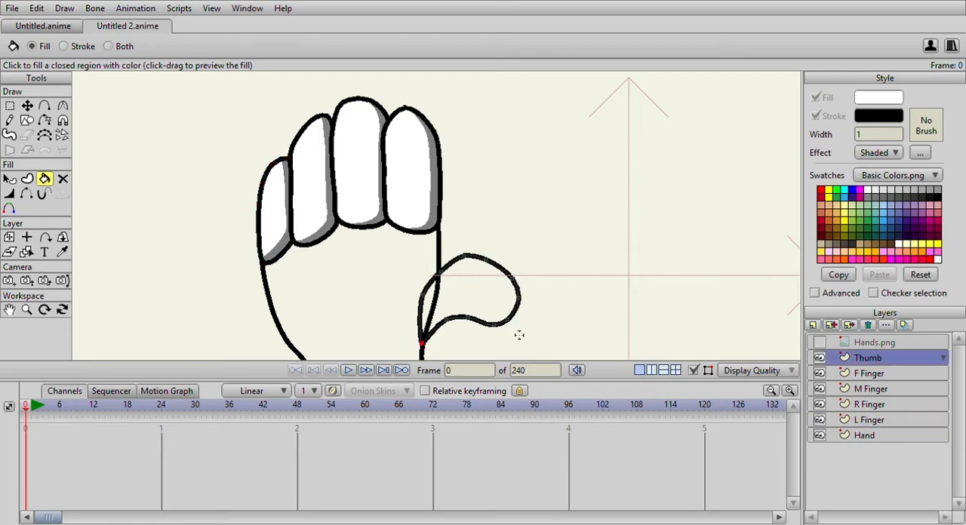
left_click(481, 291)
left_click(864, 436)
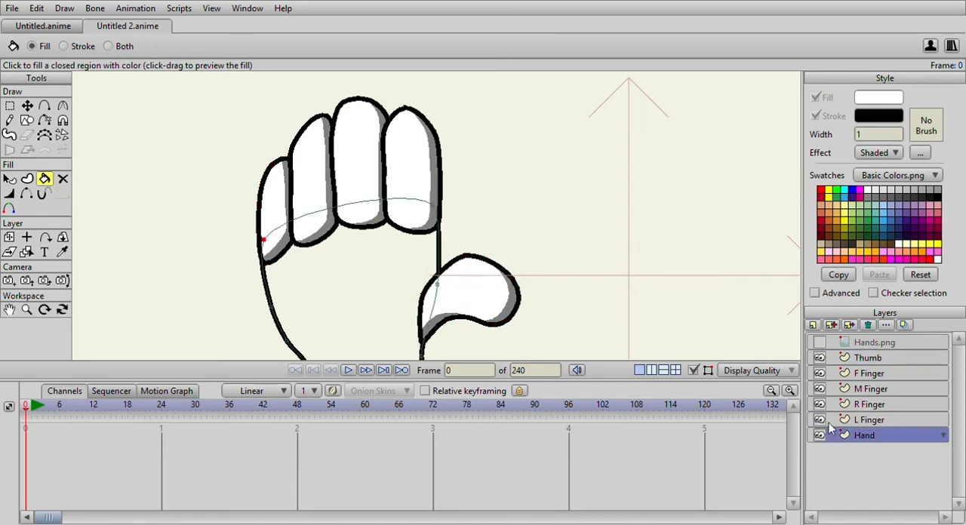
left_click(315, 276)
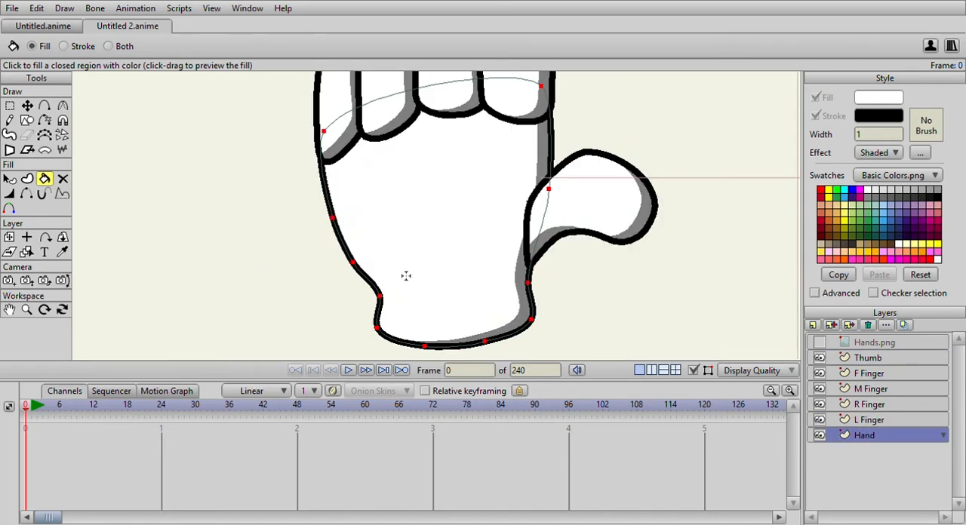
scroll(459, 226, "down", 5)
scroll(460, 226, "up", 2)
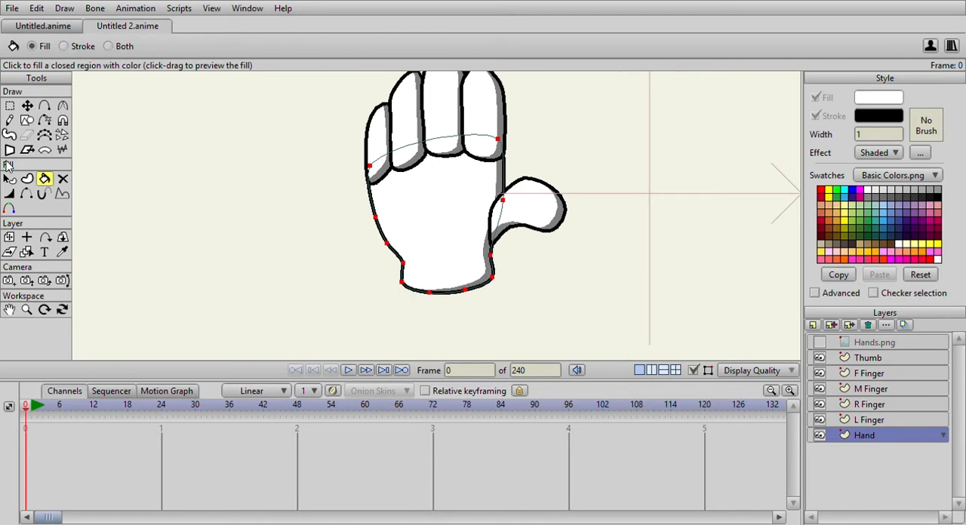
On the L Finger layer, hide the little finger's bottom edge where it meets the palm, using the Hide Edge tool.
left_click(881, 419)
left_click(870, 406)
left_click(874, 420)
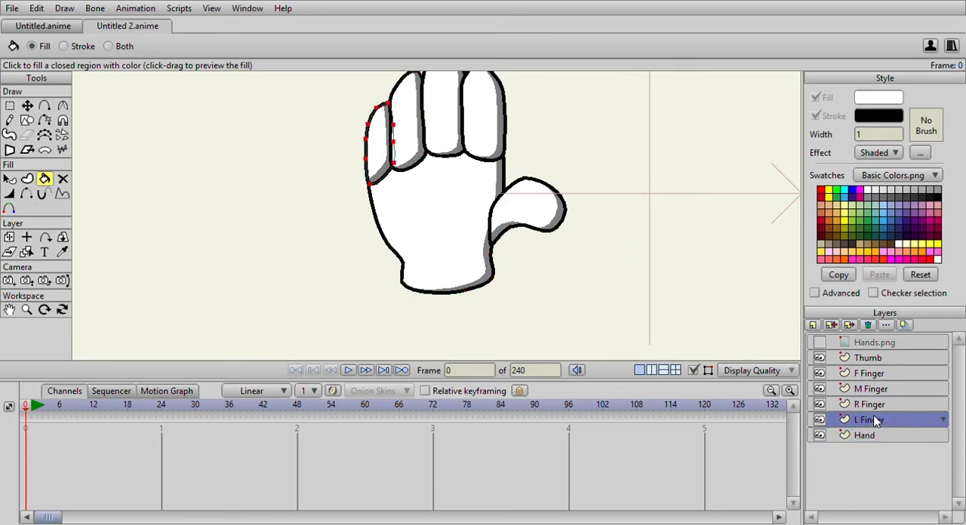
left_click(26, 194)
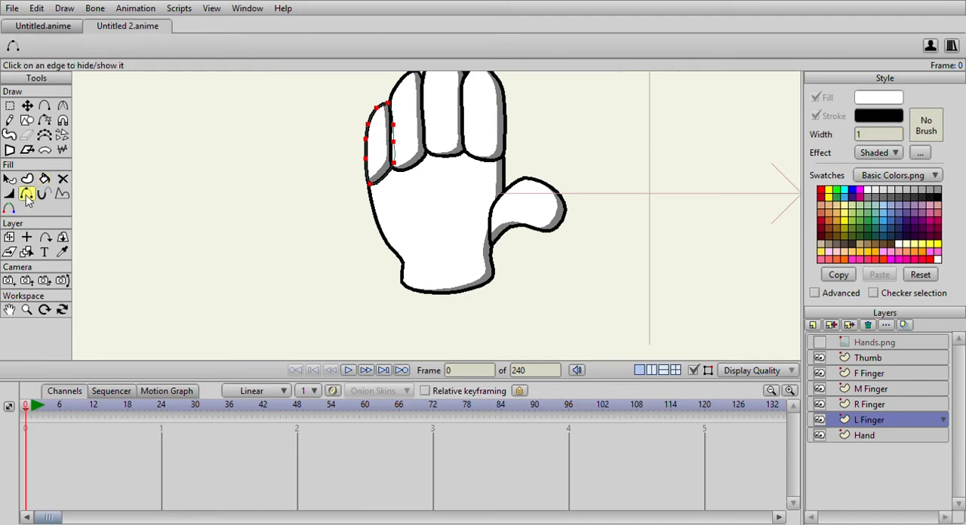
scroll(268, 187, "up", 3)
left_click_drag(344, 168, 315, 232)
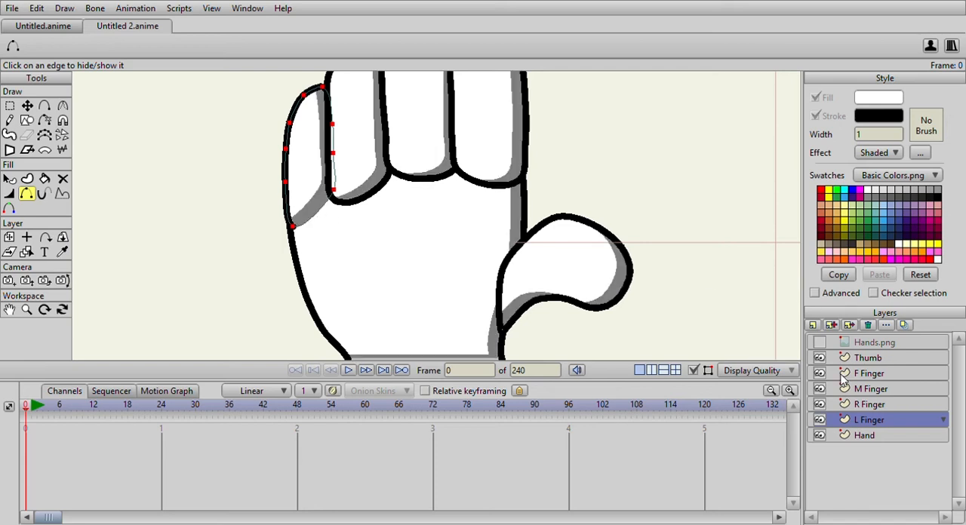
Hide the bottom outline edges of the ring, middle and index fingers on their layers where they join the palm.
left_click(864, 405)
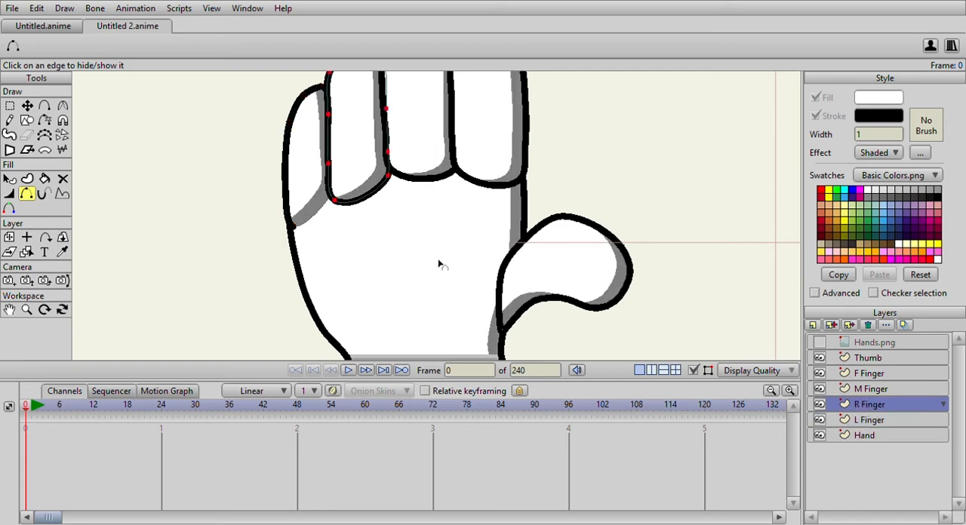
left_click(365, 194)
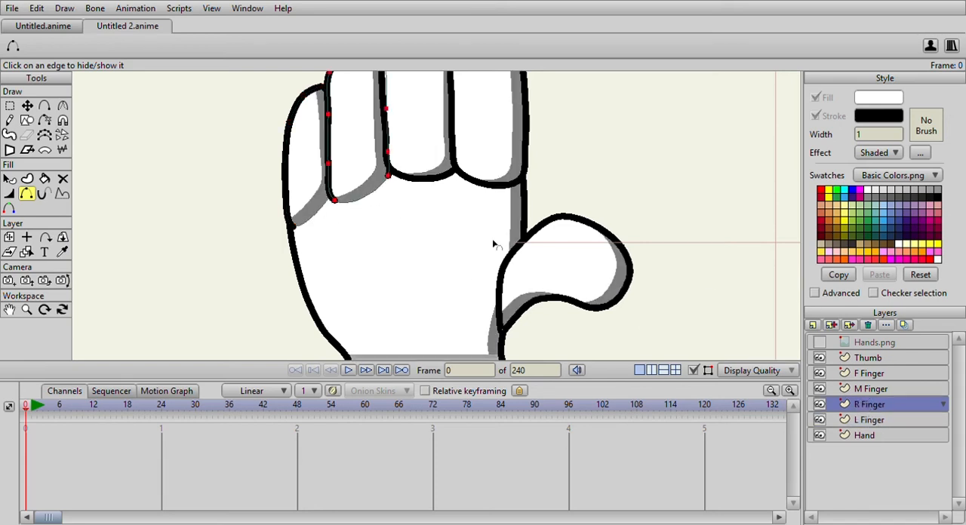
left_click(433, 179)
left_click(870, 376)
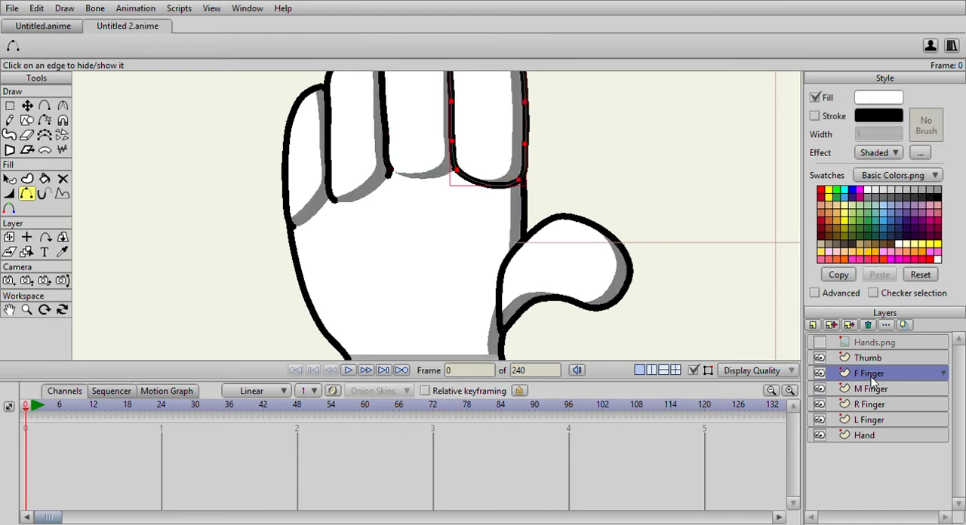
left_click(484, 187)
scroll(494, 195, "down", 3)
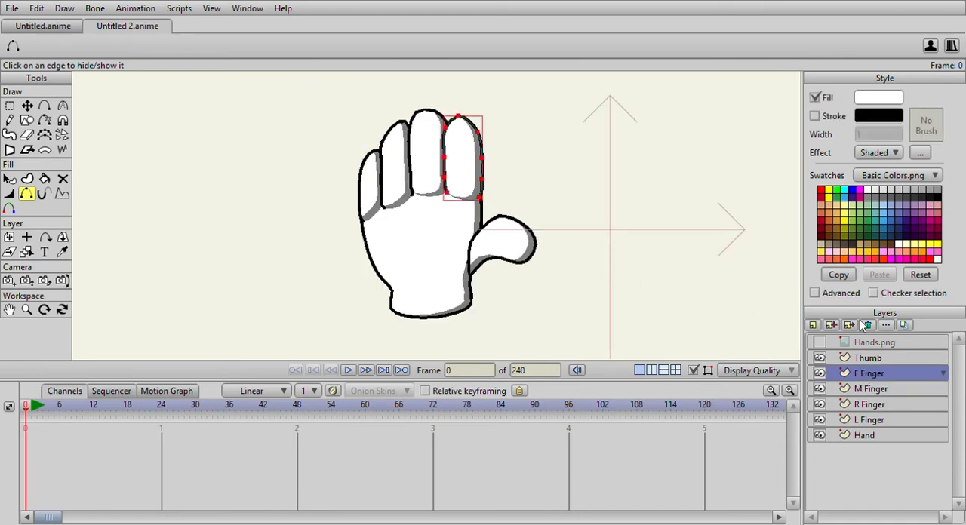
On the Thumb layer, hide the thumb's outline edge where it overlaps the palm.
left_click(868, 358)
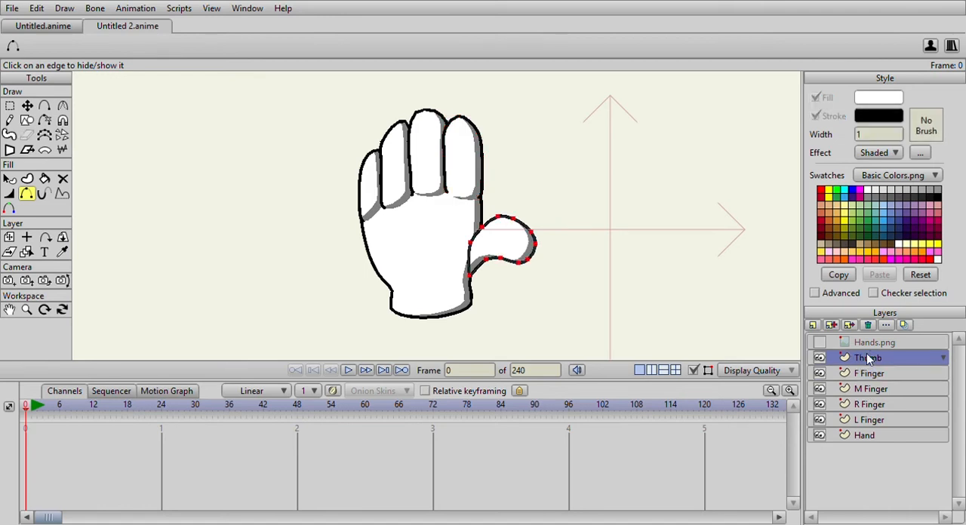
left_click(468, 260)
scroll(468, 263, "down", 3)
scroll(469, 263, "up", 3)
scroll(476, 264, "down", 4)
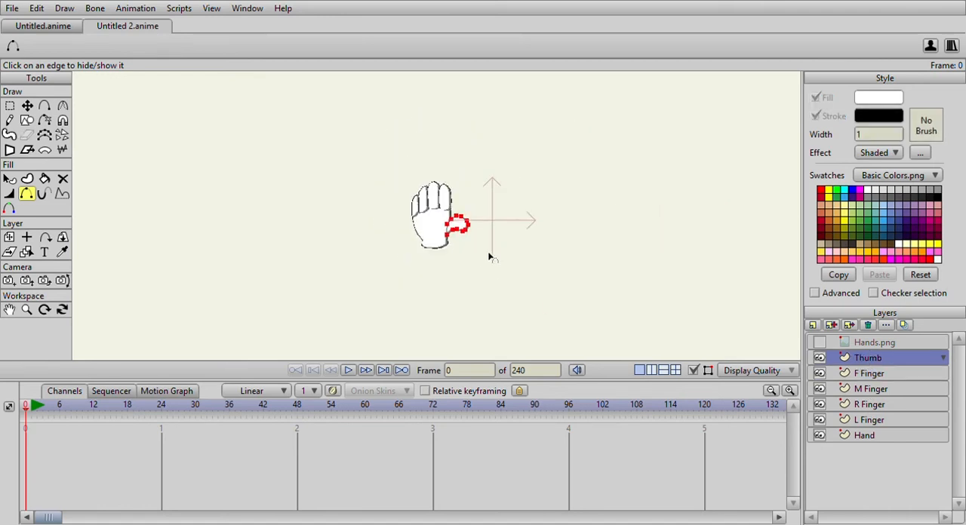
scroll(488, 257, "up", 4)
scroll(520, 187, "down", 2)
scroll(521, 187, "up", 4)
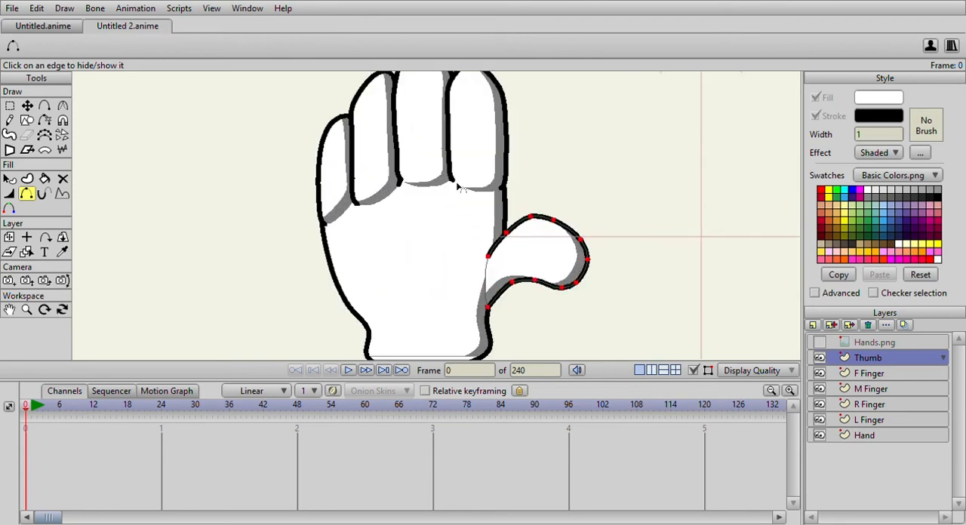
Redirect the little finger's Shaded effect on the L Finger layer so its shadow covers the tip and inner side, leaving the bottom clear.
left_click(9, 180)
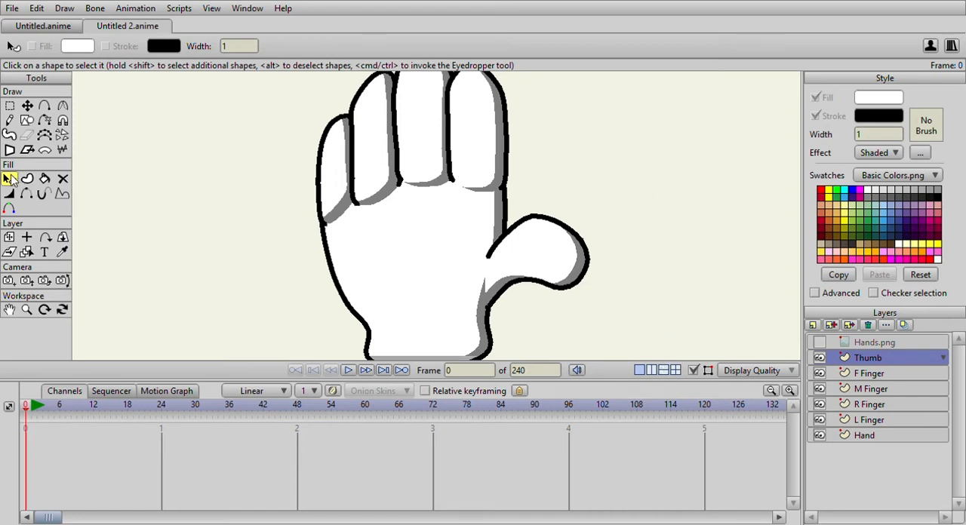
left_click(537, 264)
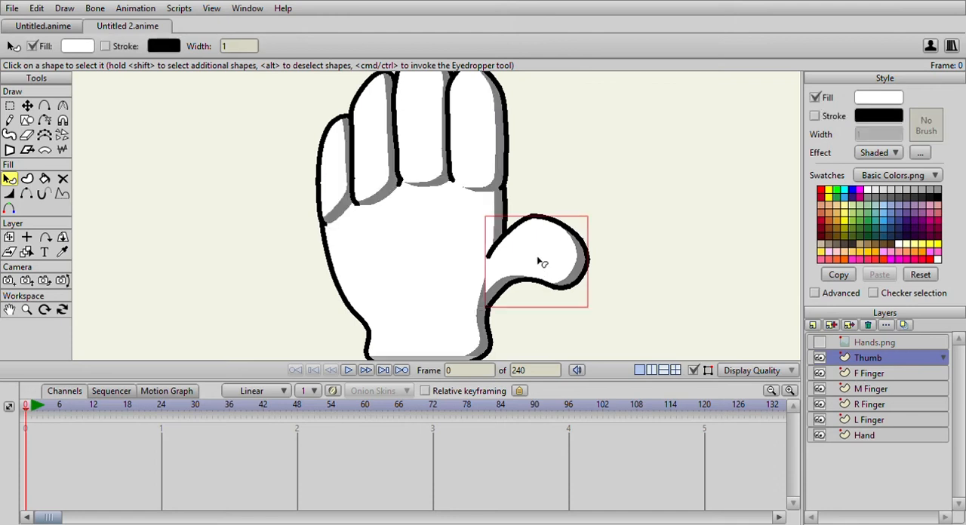
left_click(898, 421)
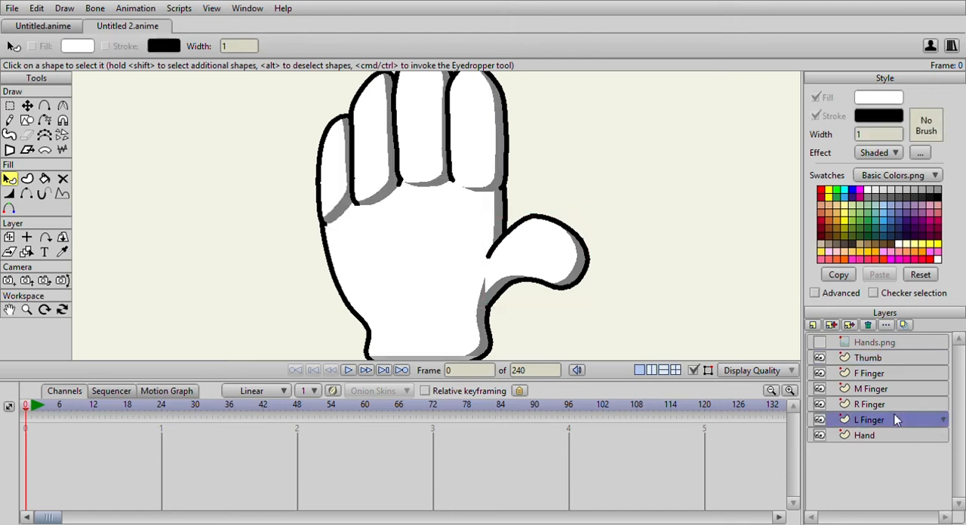
left_click(363, 191)
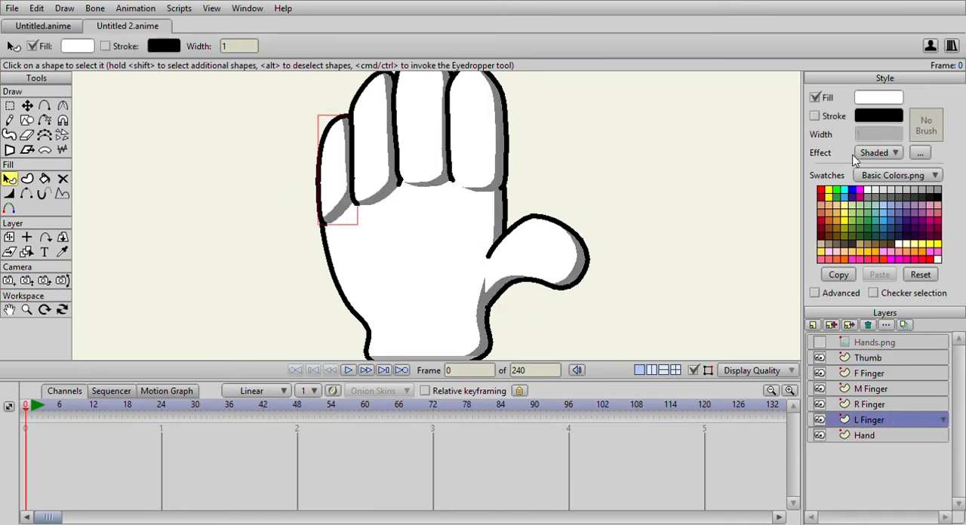
left_click(592, 184)
left_click_drag(576, 181, 581, 206)
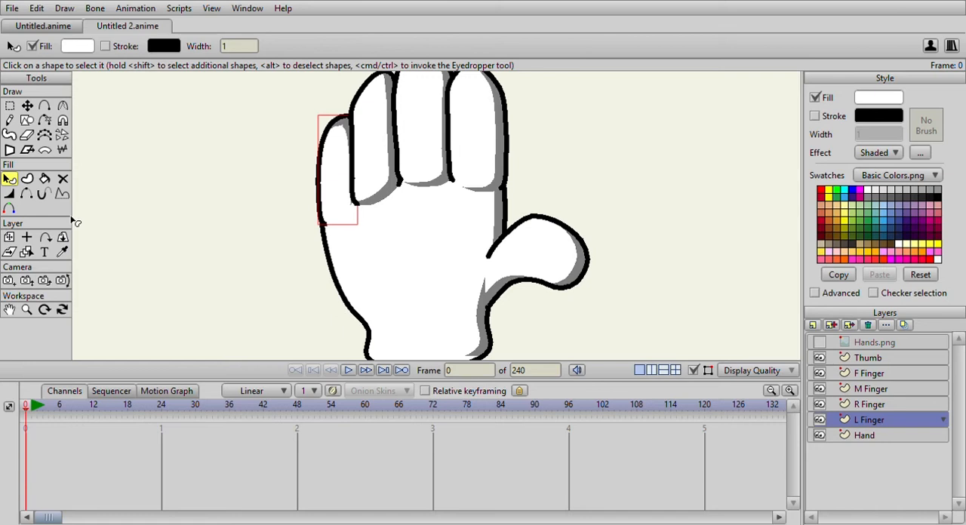
Copy the little finger's shaded fill style onto the ring finger and middle finger shapes with the Eyedropper.
left_click(880, 406)
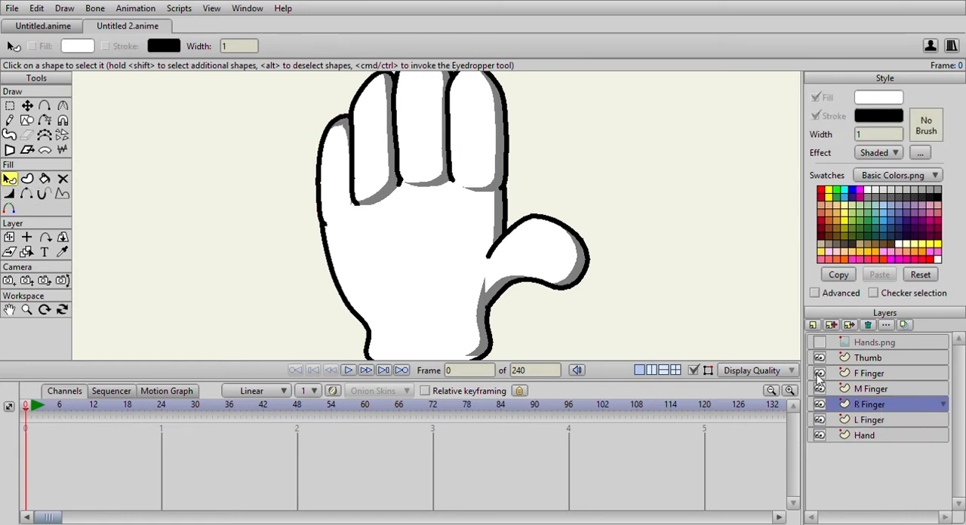
left_click(380, 161)
left_click(62, 252)
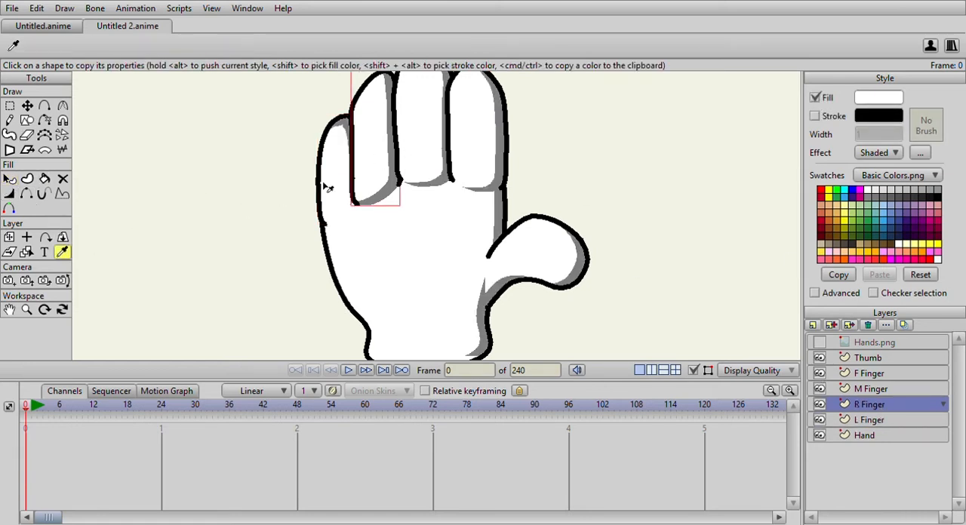
left_click(870, 388)
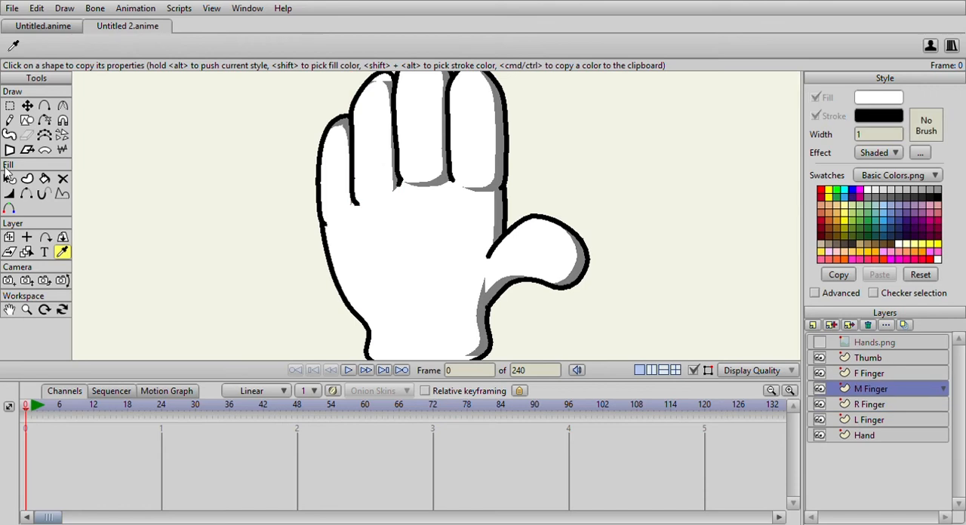
left_click(9, 178)
left_click(426, 154)
left_click(62, 252)
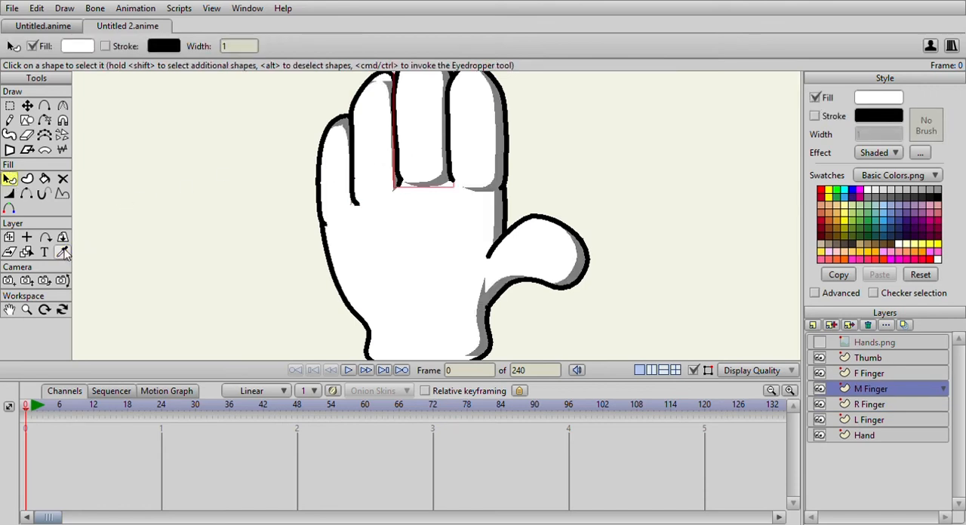
left_click(349, 181)
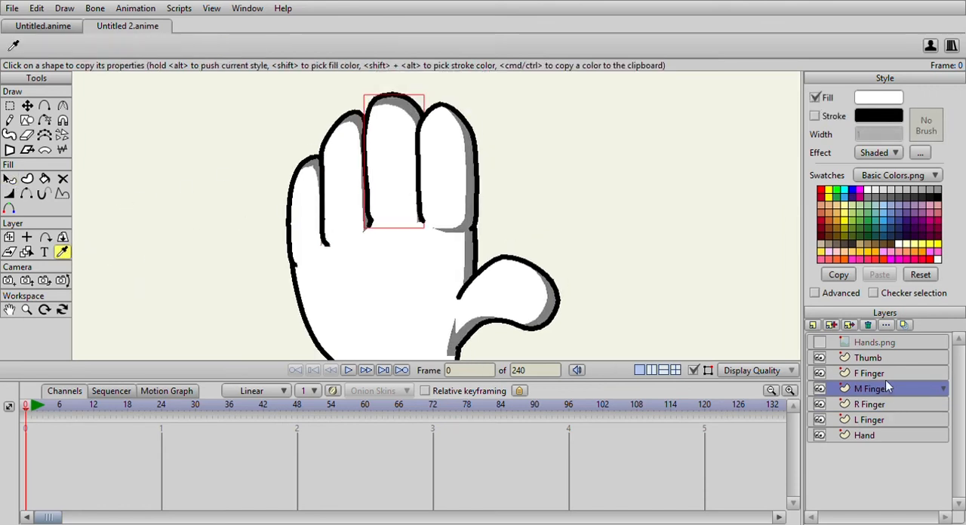
Apply the same shaded fill style to the index finger shape on the F Finger layer with the Eyedropper.
left_click(885, 375)
left_click(9, 179)
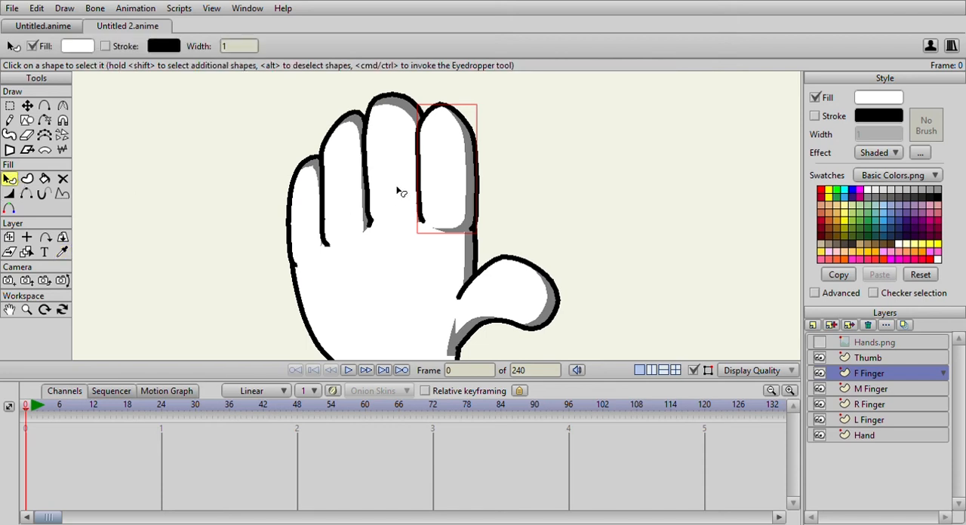
left_click(308, 194)
left_click(436, 195)
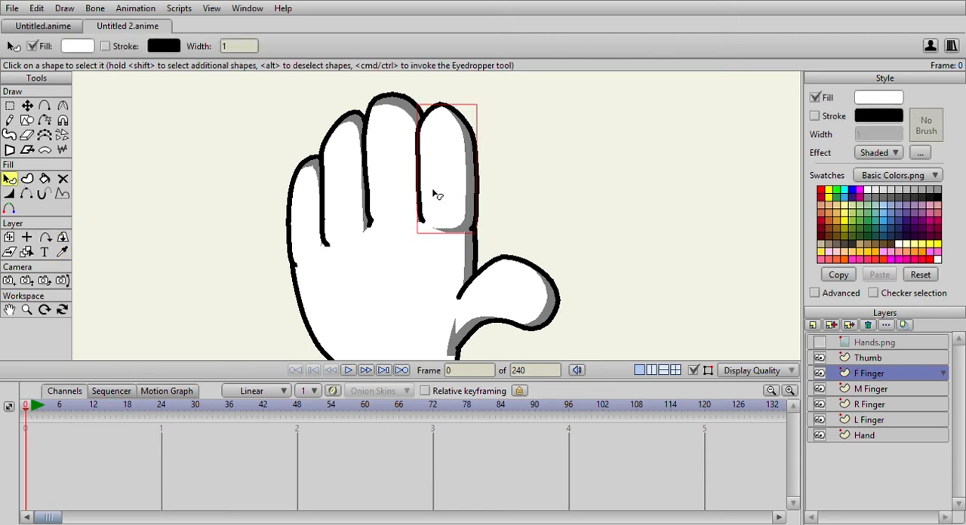
left_click(62, 252)
scroll(437, 185, "down", 3)
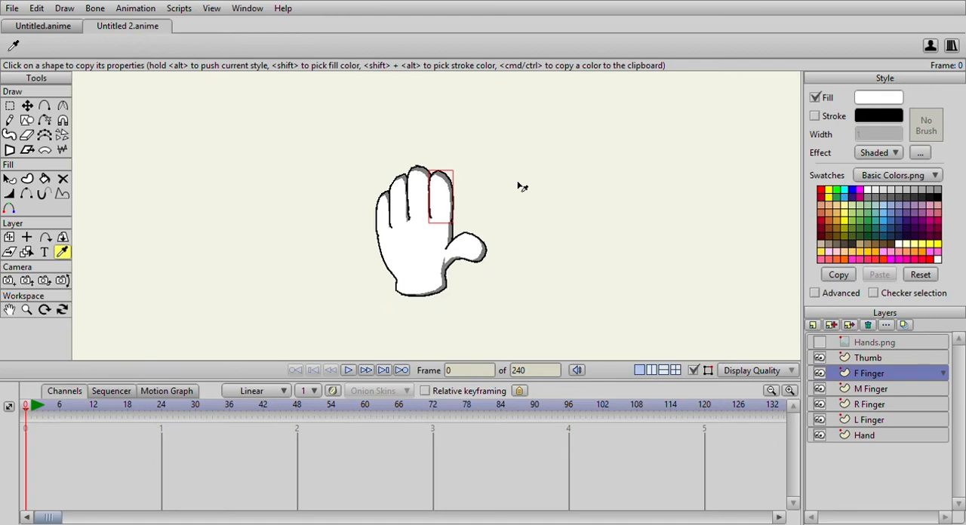
Add a bone layer above the Thumb layer and name it Hand.
left_click(27, 105)
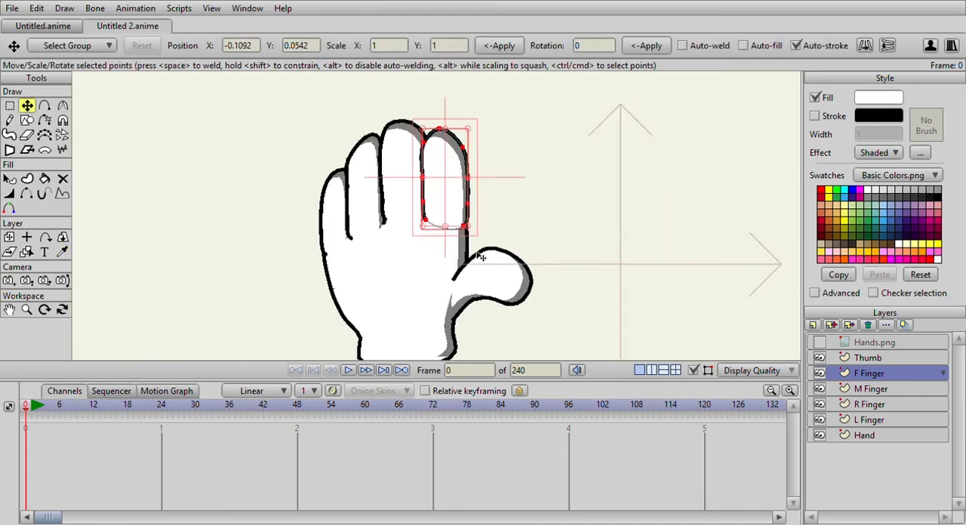
left_click(867, 357)
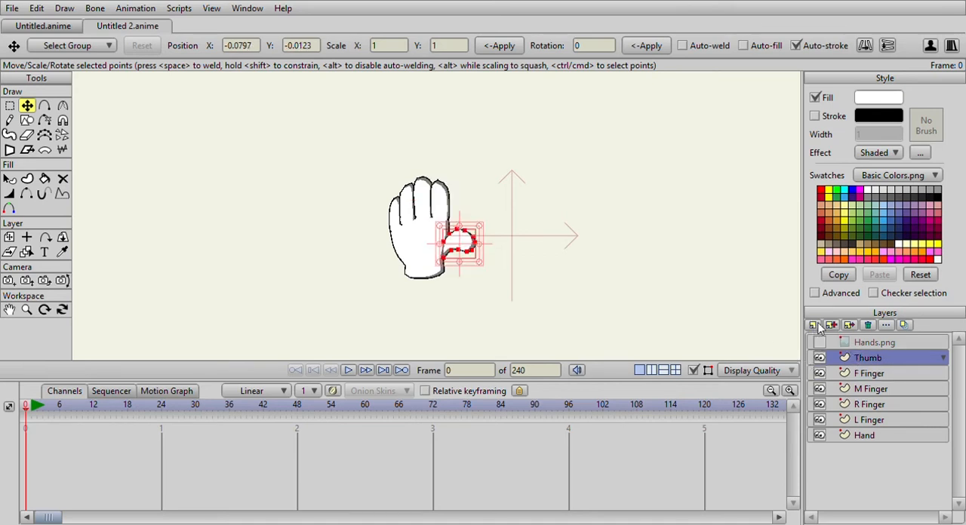
left_click(821, 396)
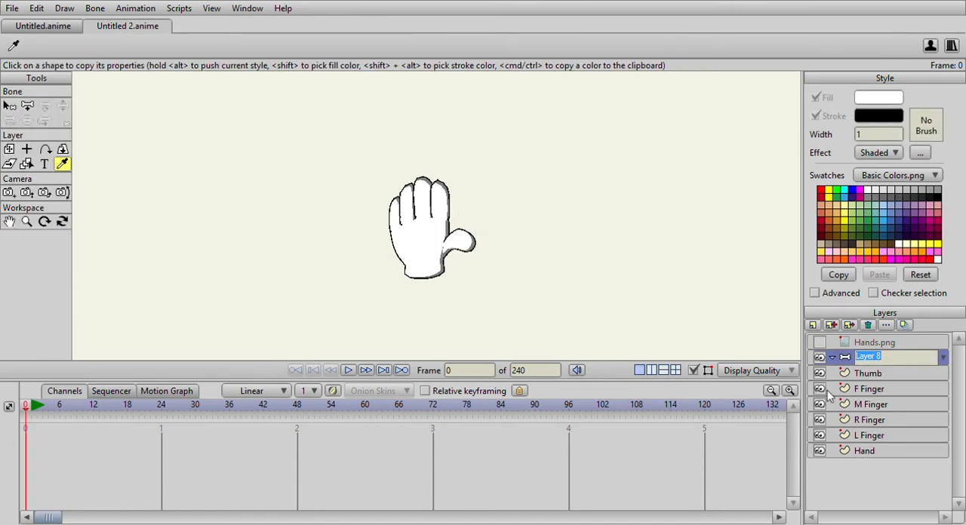
type("Hand")
key("Return")
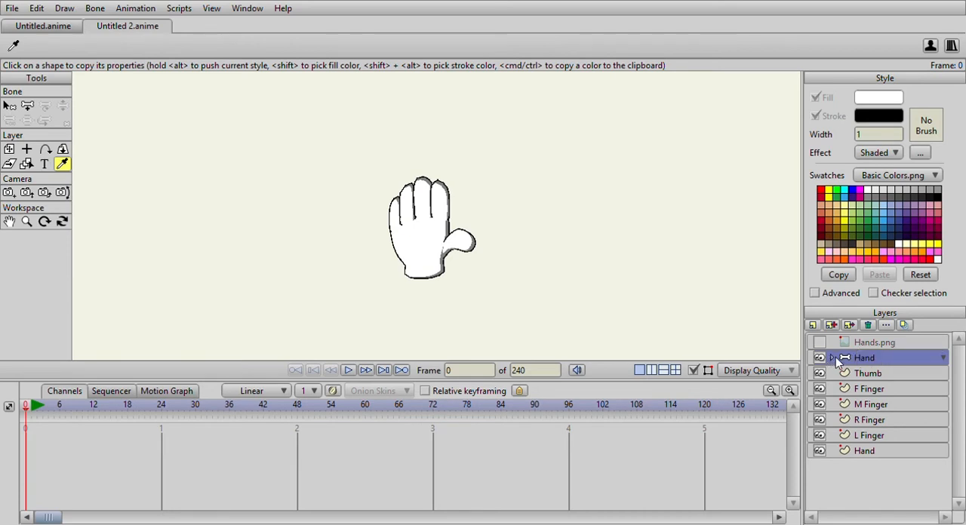
Move all the vector layers from Thumb down to the palm's Hand layer into the Hand bone layer.
left_click(864, 375)
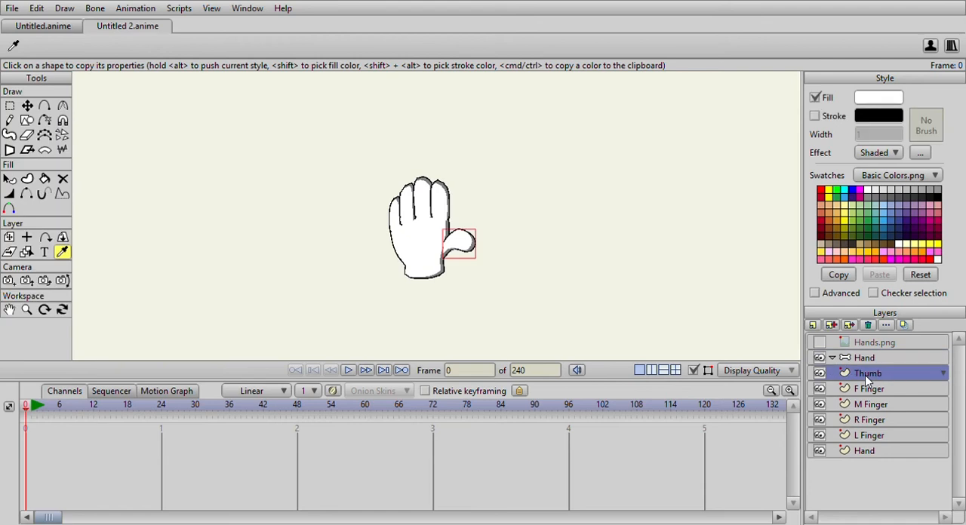
left_click(886, 451, "shift")
left_click_drag(866, 381, 864, 360)
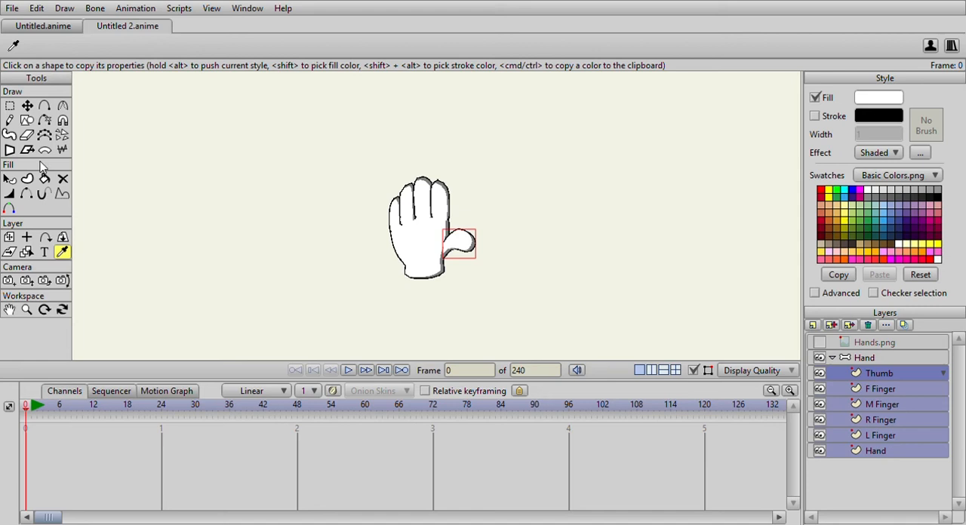
On the Hand bone layer, add a wrist bone from below the hand and a connected palm bone up to the finger bases.
left_click(857, 358)
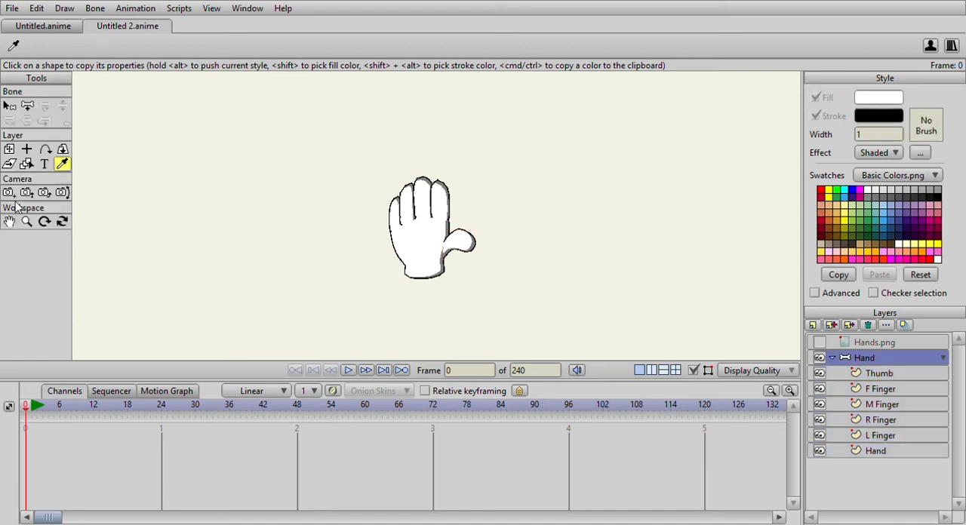
left_click(27, 106)
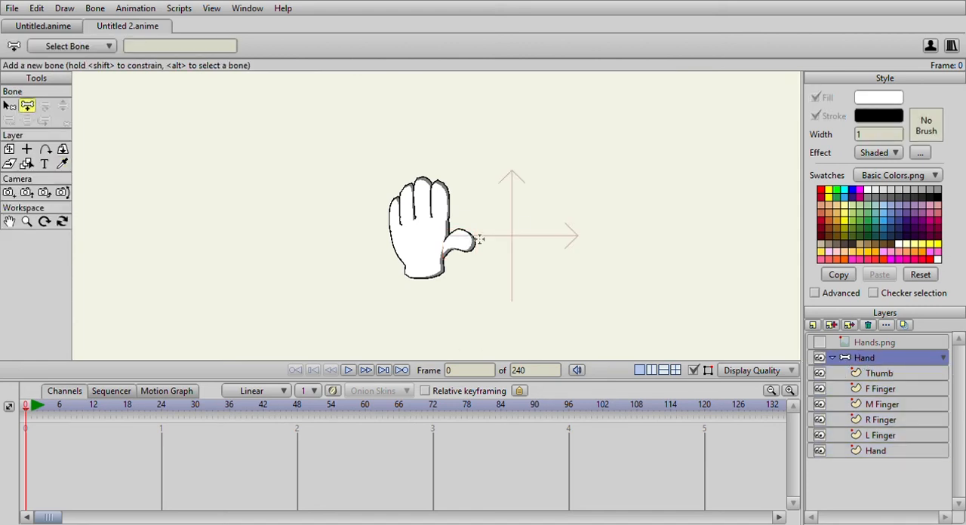
scroll(482, 262, "up", 3)
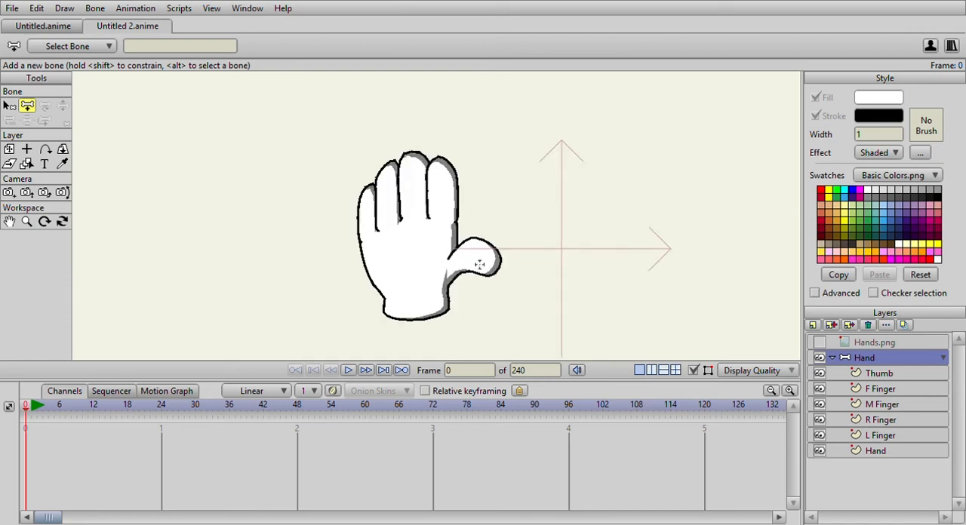
left_click_drag(473, 269, 459, 231)
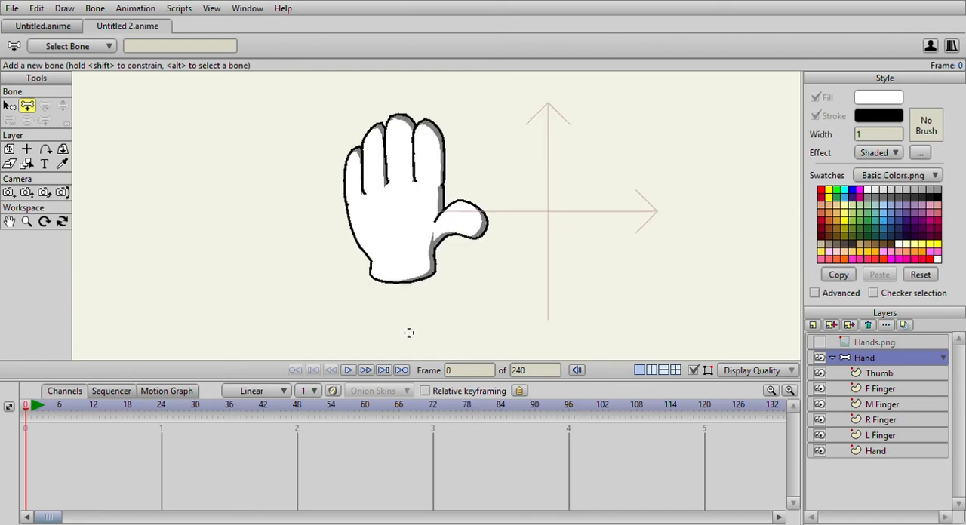
left_click_drag(406, 343, 406, 266)
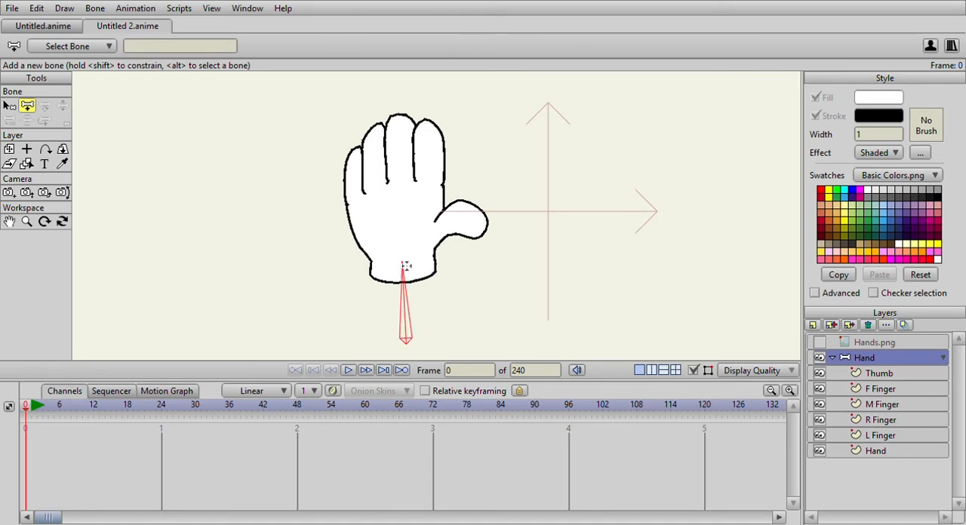
left_click_drag(406, 265, 400, 187)
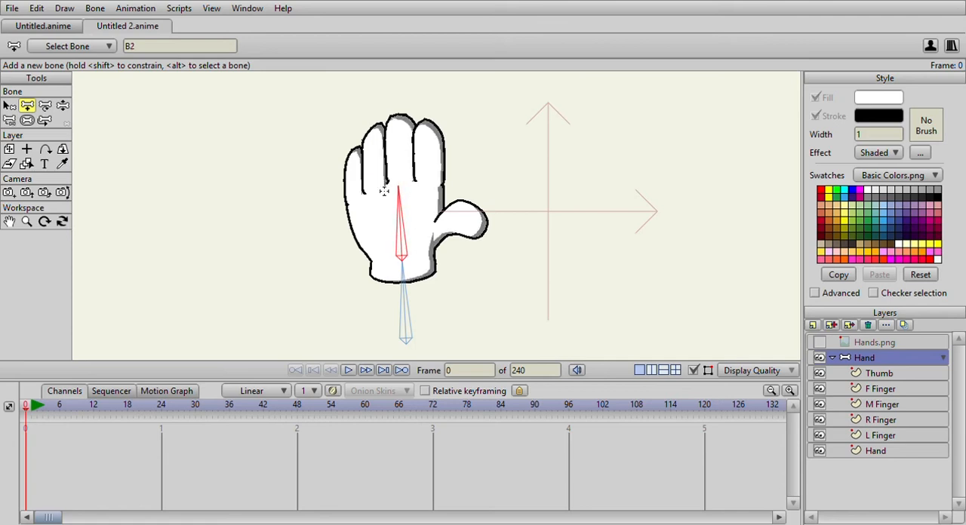
Add two chained bones along the little finger, from its base to its tip, parented to the palm bone.
scroll(382, 192, "up", 2)
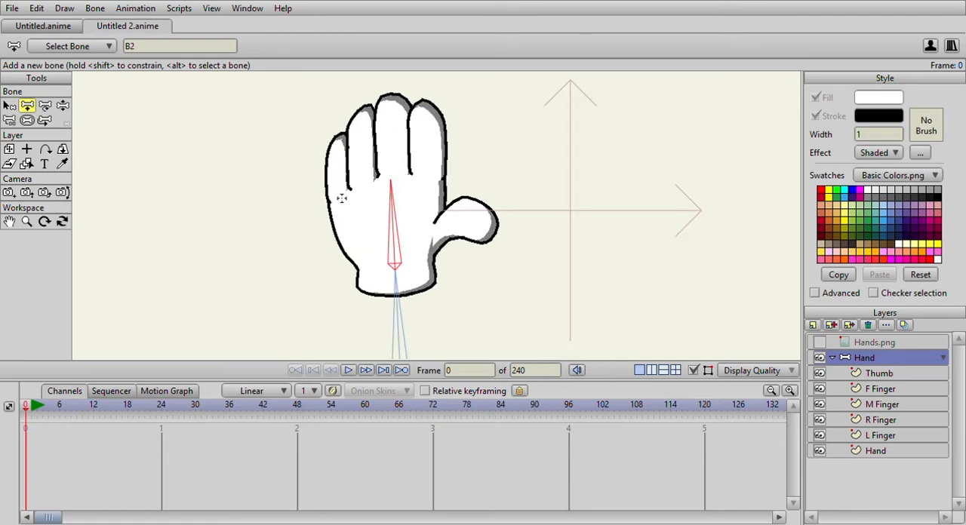
left_click_drag(341, 199, 339, 170)
left_click_drag(337, 167, 337, 138)
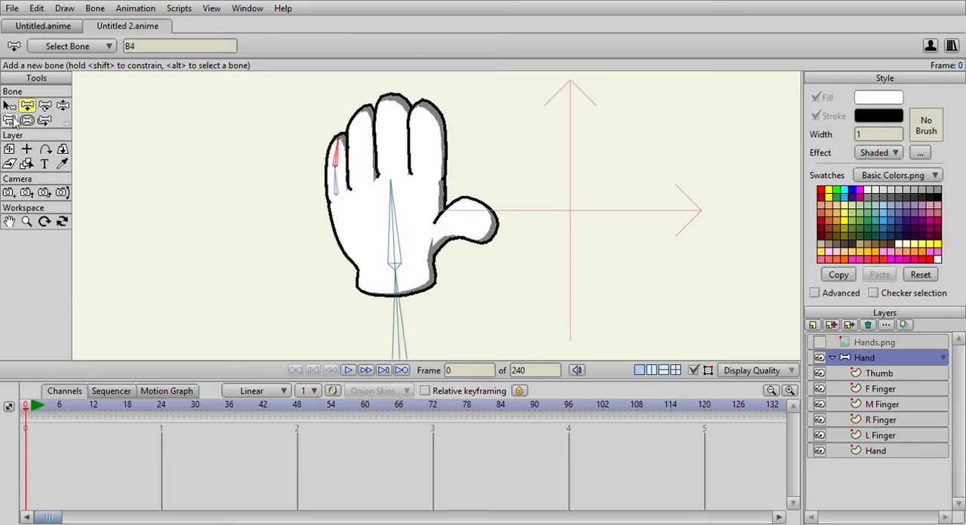
Add two chained bones along the ring finger, from its base to its tip, parented to the palm bone.
left_click(9, 106)
left_click(394, 221)
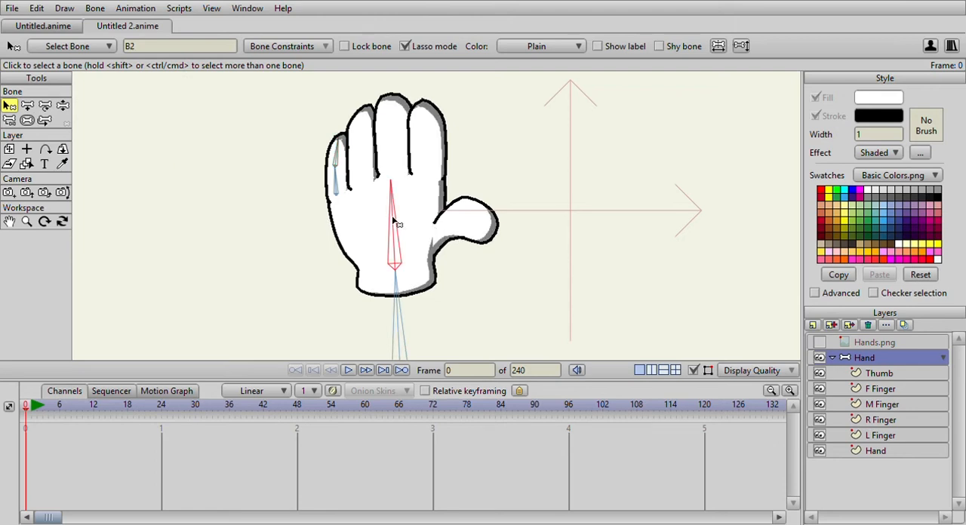
left_click(28, 106)
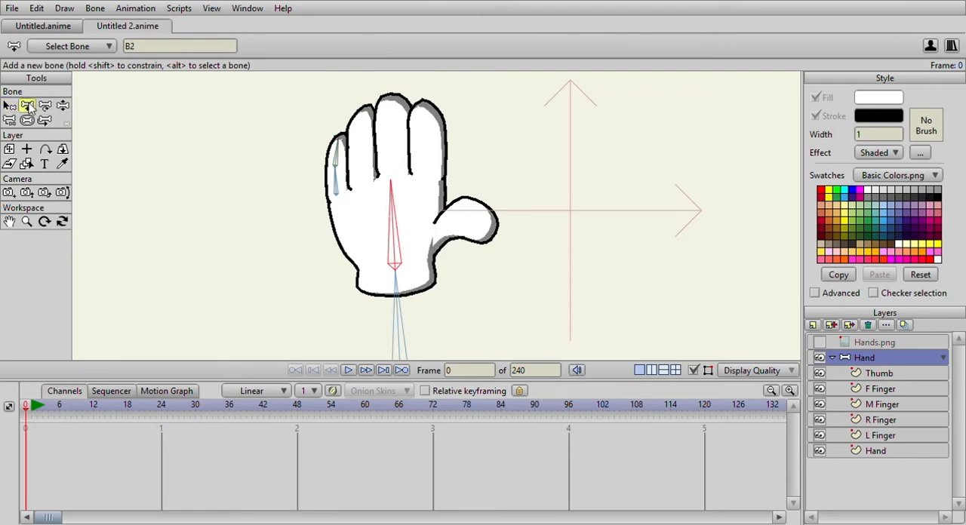
left_click_drag(366, 192, 365, 123)
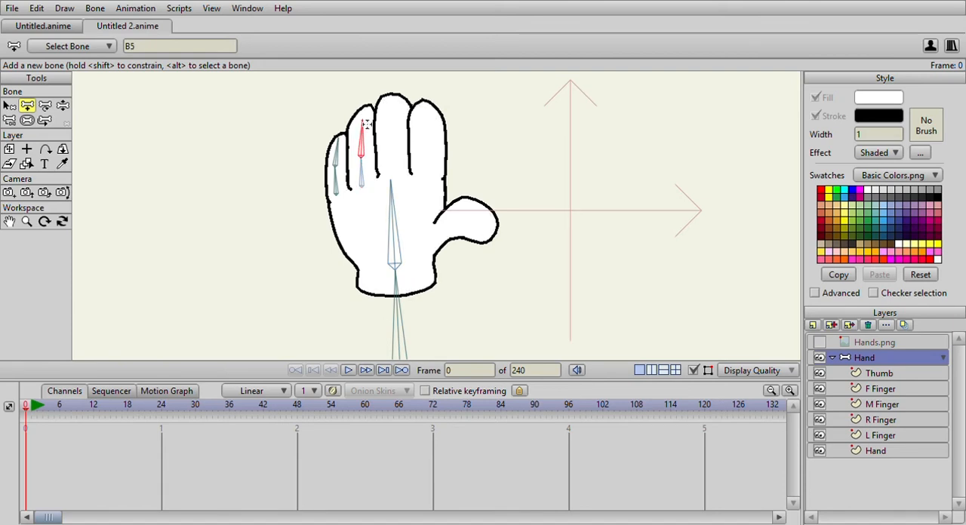
mouse_move(367, 124)
left_mouse_down()
mouse_move(368, 136)
mouse_move(365, 124)
left_mouse_up()
Add two chained bones along the middle finger, from its base to its tip, parented to the palm bone.
left_click(9, 106)
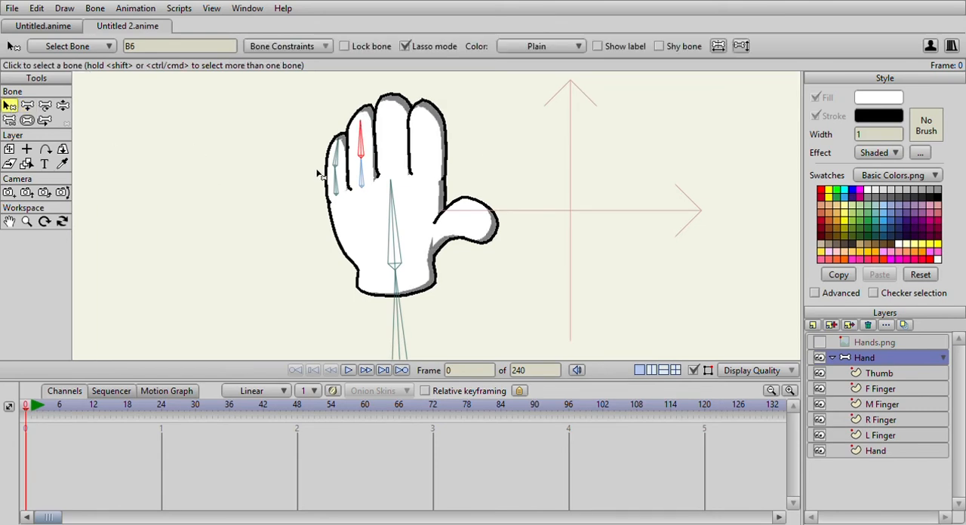
left_click(394, 217)
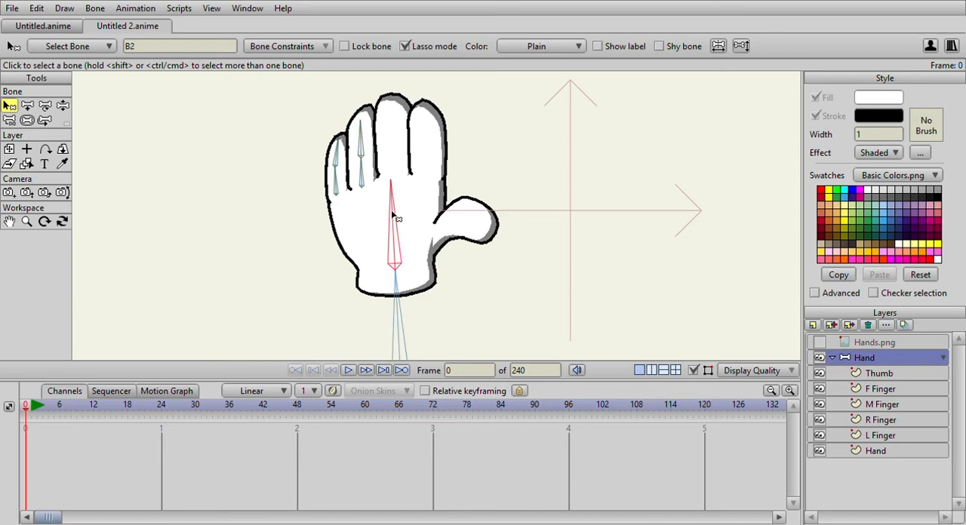
left_click(28, 107)
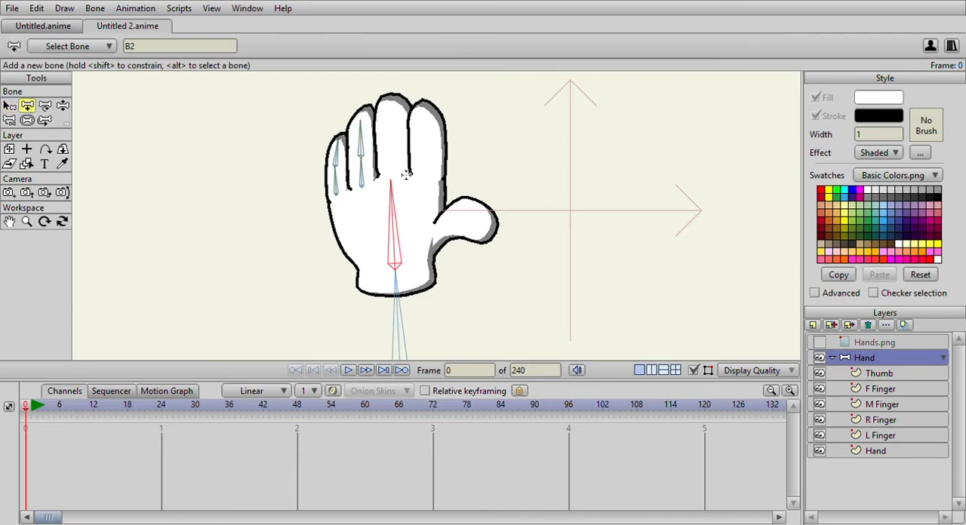
left_click_drag(400, 184, 392, 103)
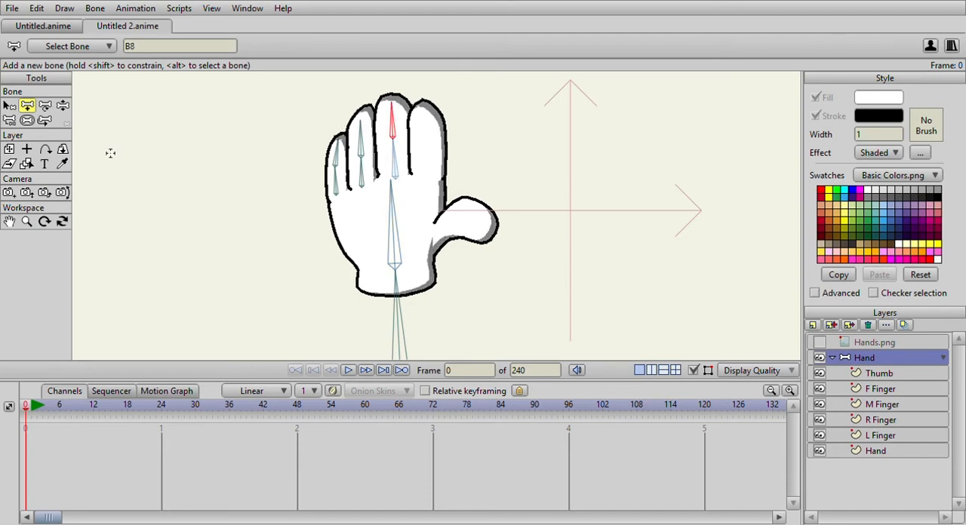
Add two chained bones along the index finger, from its base to its tip, parented to the palm bone.
left_click(9, 108)
left_click(396, 219)
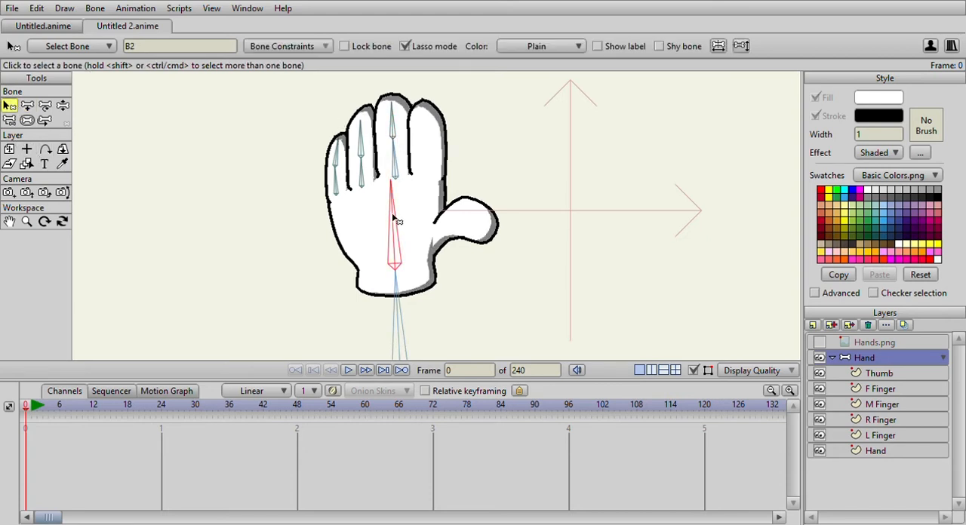
left_click(27, 105)
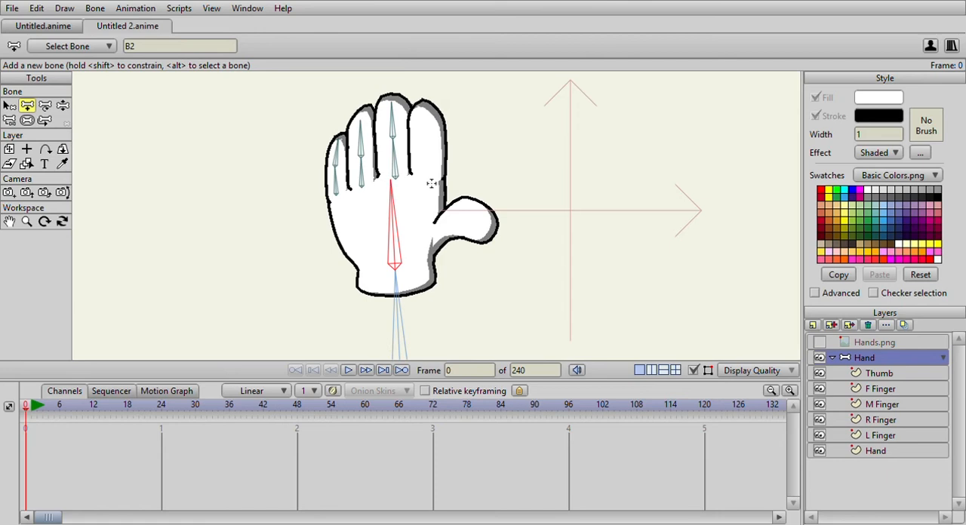
left_click_drag(429, 178, 428, 100)
Add two chained bones along the thumb, from the palm's edge to the thumb tip, parented to the palm bone.
left_click(9, 105)
left_click(405, 246)
left_click(391, 246)
left_click(27, 106)
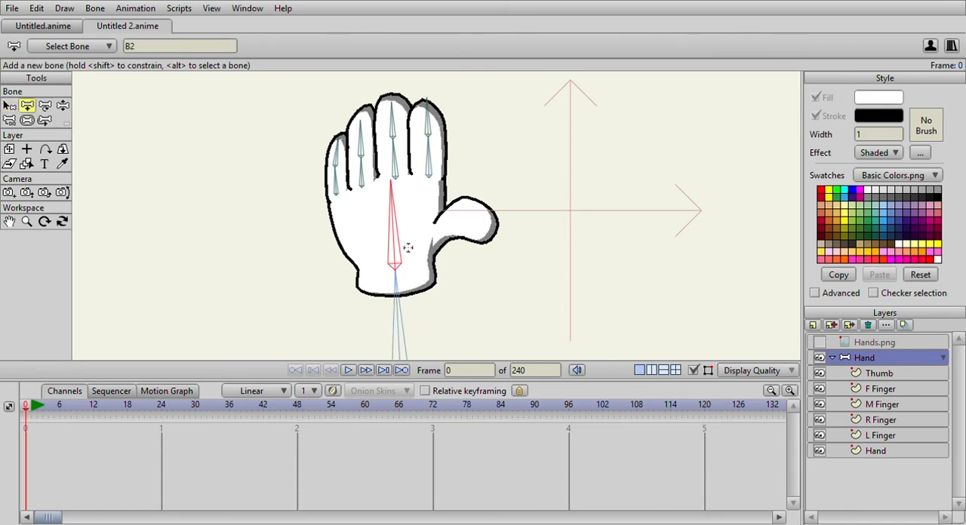
mouse_move(427, 243)
left_mouse_down()
mouse_move(466, 220)
mouse_move(496, 224)
left_mouse_up()
Bind all points of the Thumb layer to the bone at the thumb's tip.
scroll(506, 242, "down", 2)
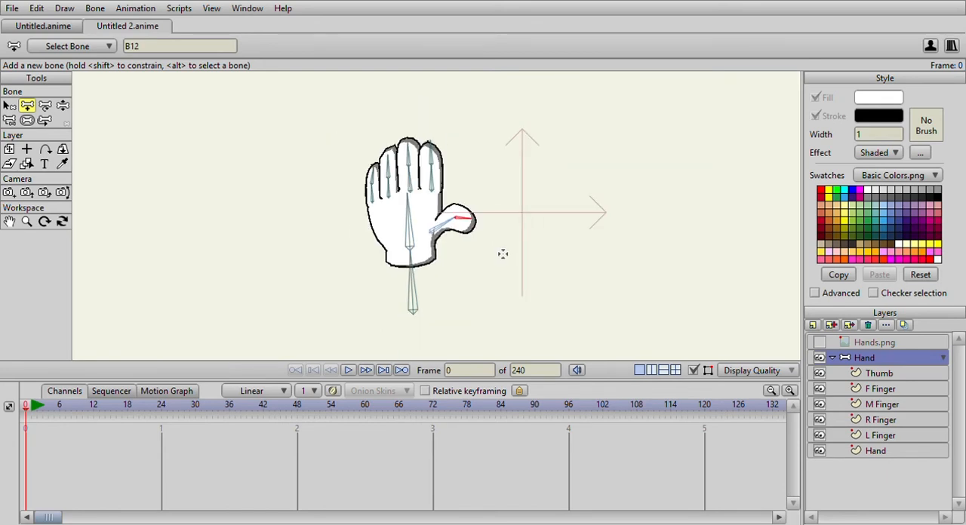
scroll(498, 255, "down", 2)
scroll(486, 257, "up", 4)
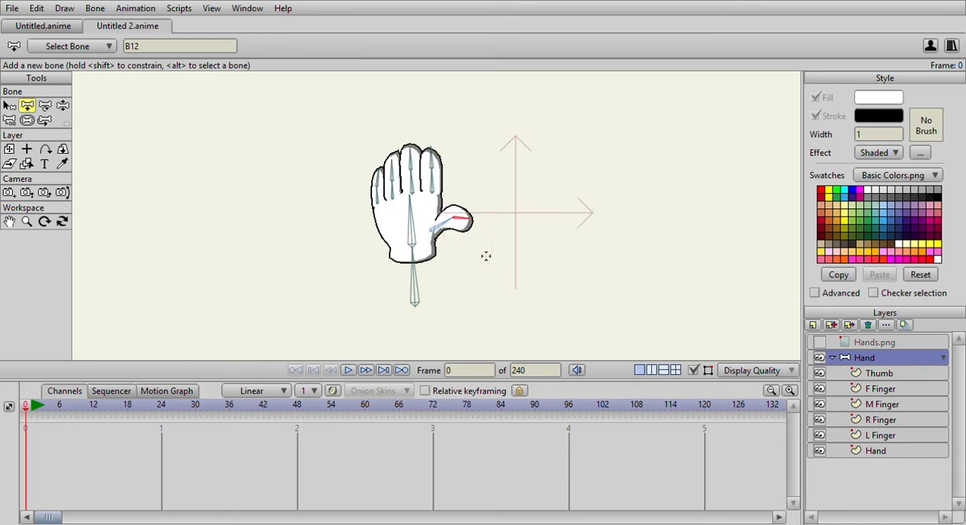
left_click(894, 377)
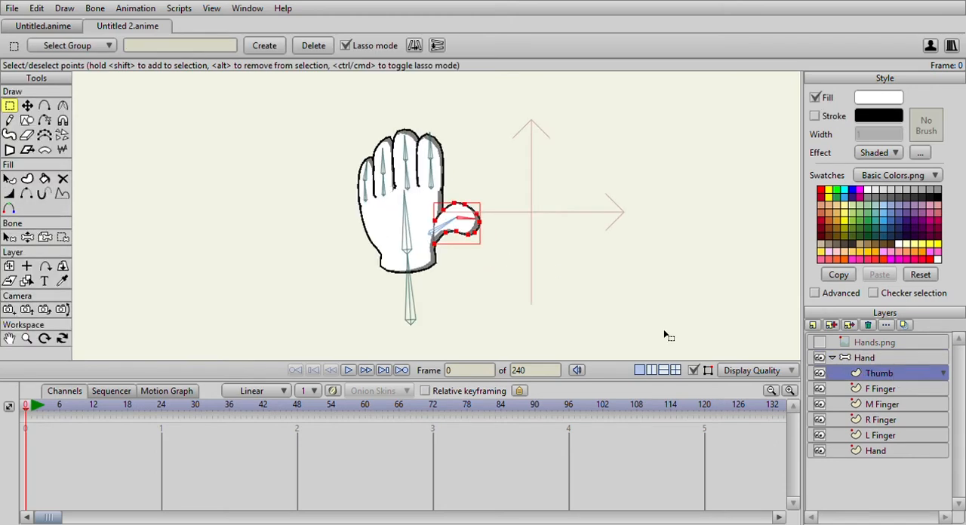
scroll(406, 228, "up", 2)
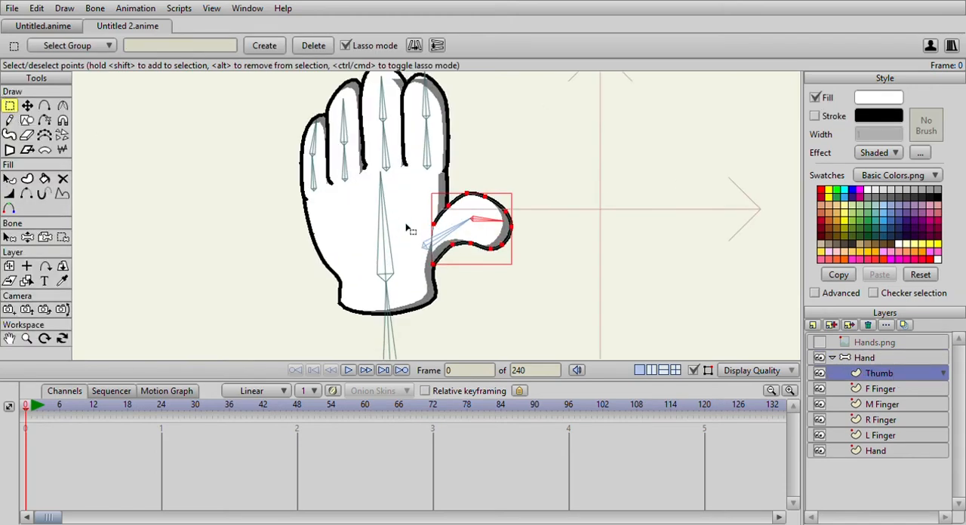
scroll(406, 228, "down", 3)
scroll(409, 226, "up", 4)
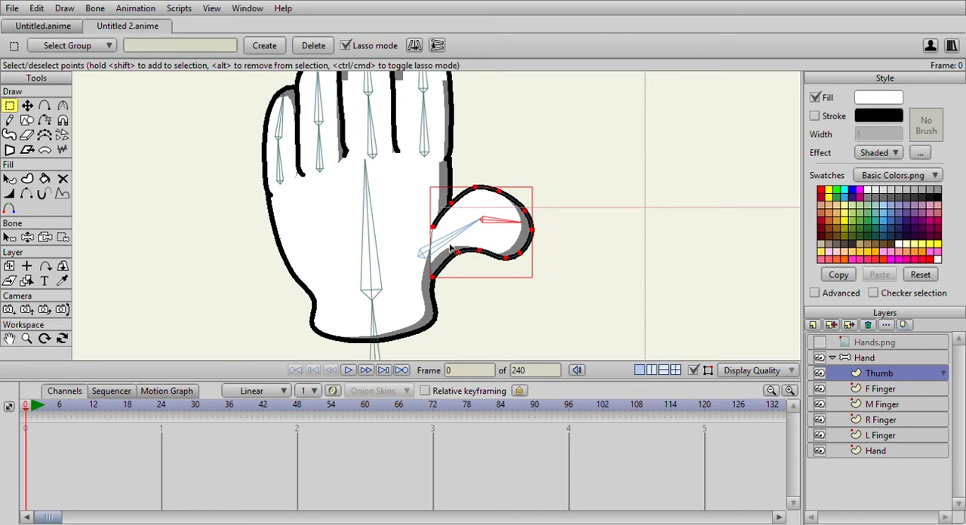
scroll(477, 235, "down", 2)
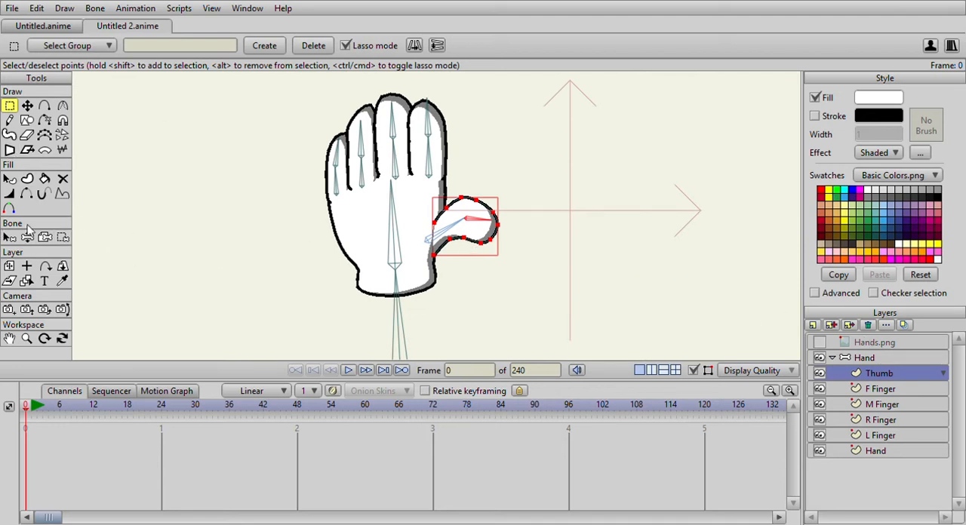
left_click(62, 237)
scroll(553, 196, "up", 2)
mouse_move(527, 184)
left_mouse_down()
mouse_move(500, 172)
mouse_move(464, 181)
mouse_move(414, 222)
mouse_move(421, 298)
mouse_move(562, 237)
mouse_move(532, 182)
left_mouse_up()
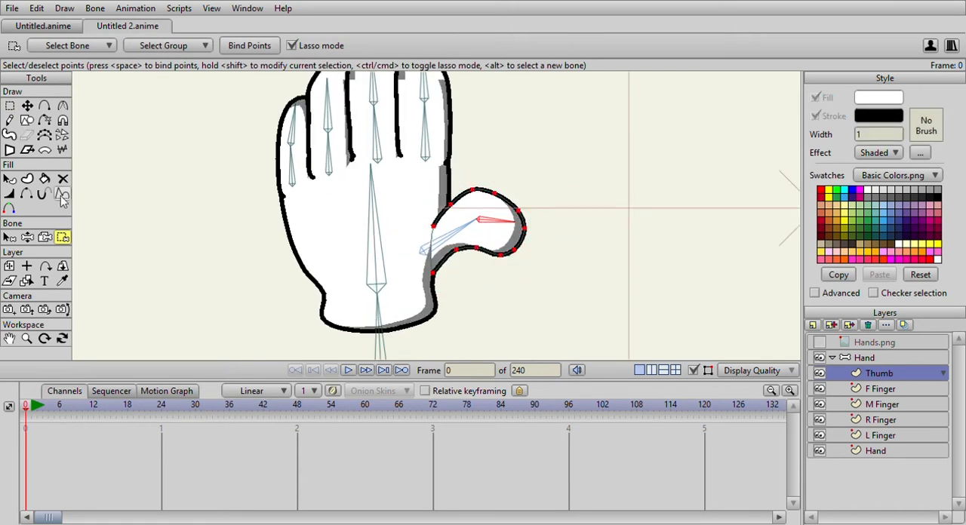
left_click(252, 45)
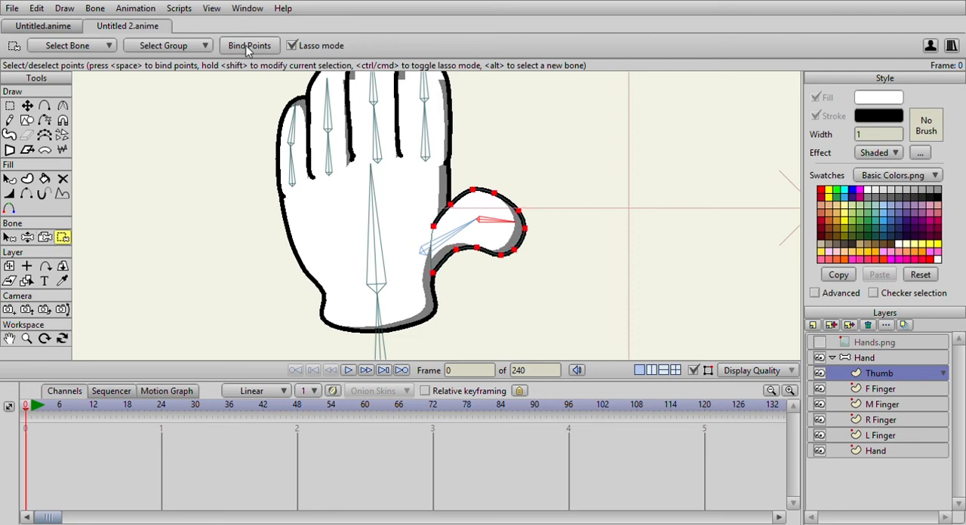
Bind the points on the inner half of the Thumb layer to the thumb's base bone.
left_click(10, 237)
left_click(423, 247)
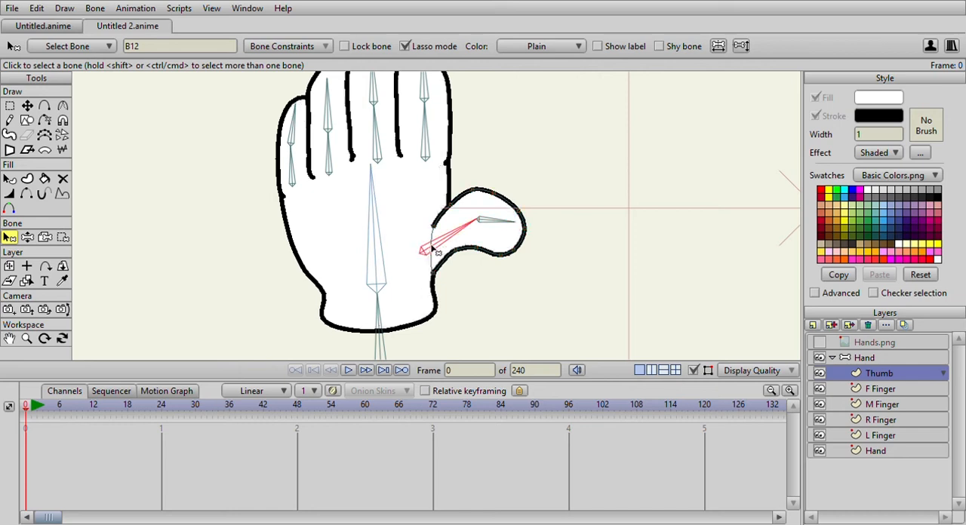
left_click(63, 237)
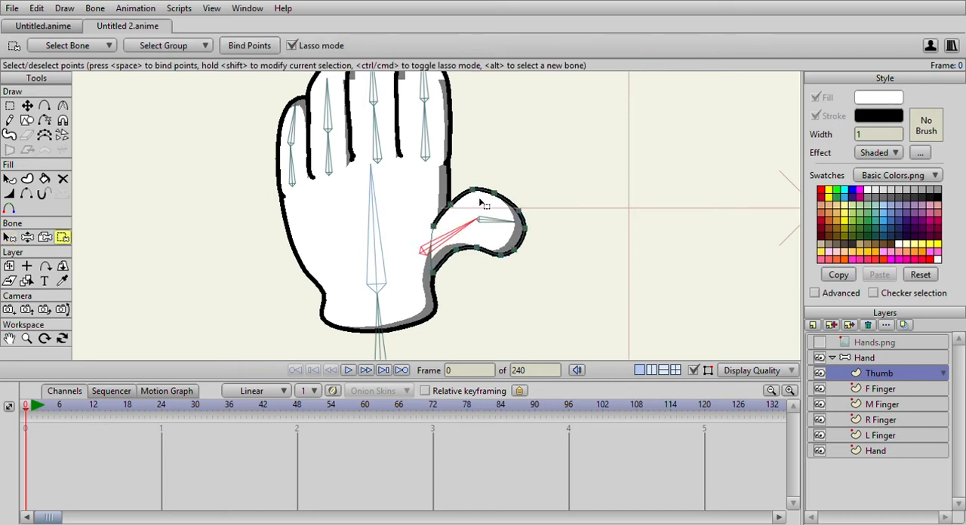
mouse_move(478, 178)
left_mouse_down()
mouse_move(477, 258)
mouse_move(442, 286)
mouse_move(406, 286)
mouse_move(406, 225)
mouse_move(441, 184)
mouse_move(479, 181)
left_mouse_up()
Bind all points of the F Finger layer to the index finger's lower bone.
left_click(9, 237)
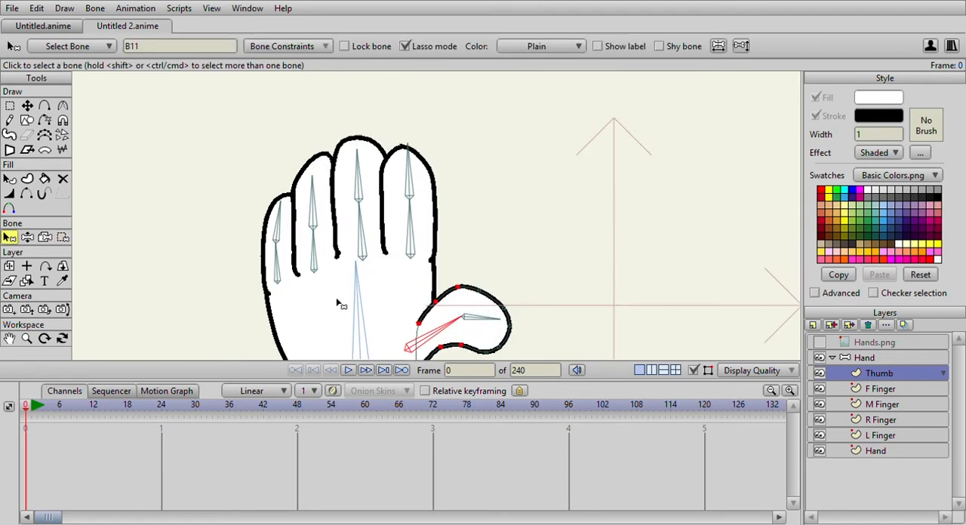
left_click(421, 244)
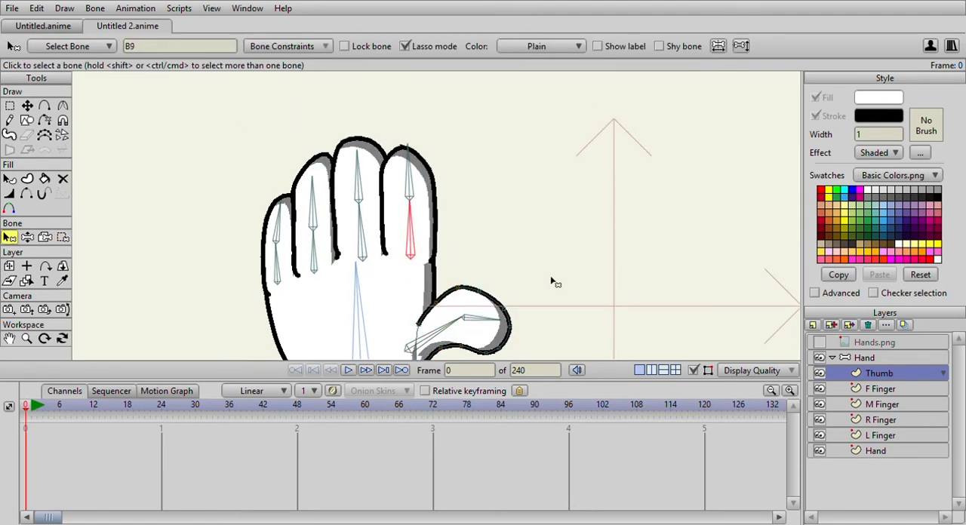
left_click(881, 389)
left_click(63, 237)
mouse_move(540, 178)
left_mouse_down()
mouse_move(357, 126)
mouse_move(537, 200)
left_mouse_up()
left_click(241, 42)
Bind the three points at the index fingertip to the finger's upper bone.
left_click(9, 238)
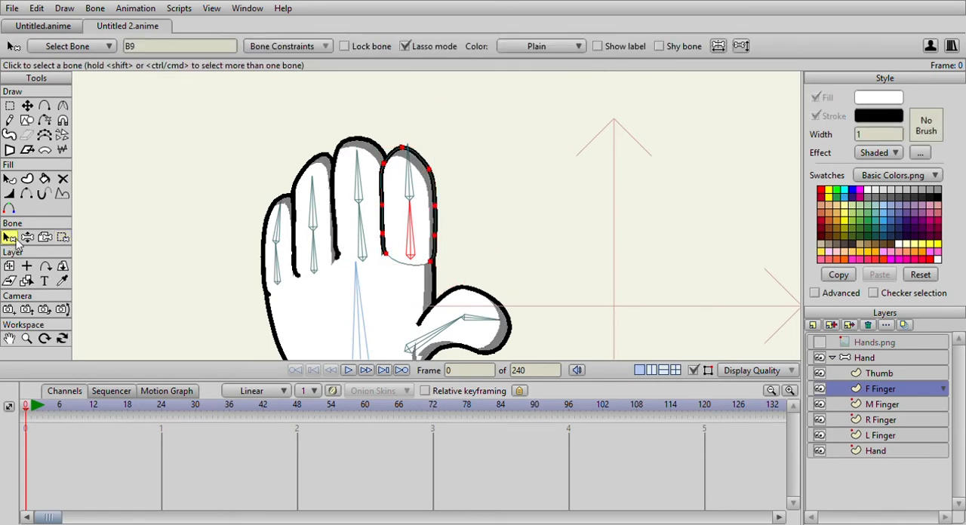
left_click(410, 183)
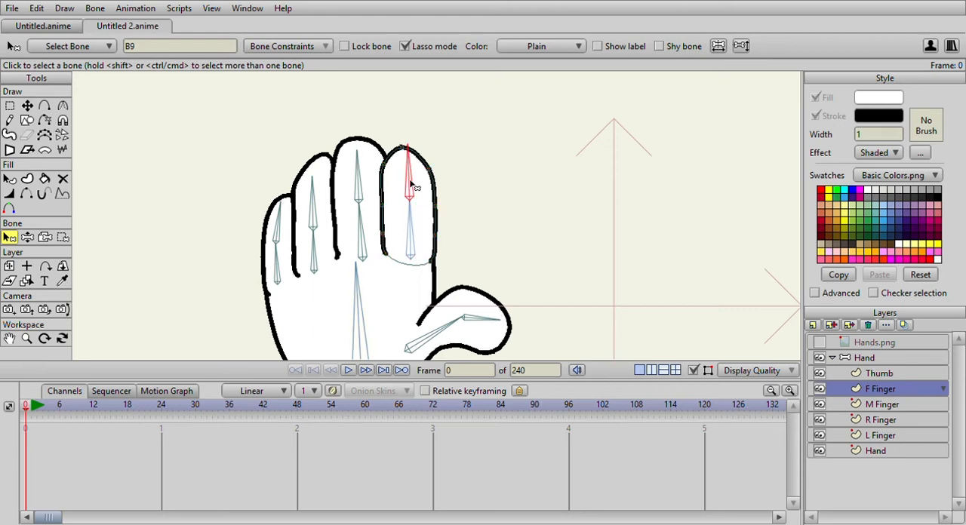
left_click(63, 237)
mouse_move(498, 168)
left_mouse_down()
mouse_move(481, 141)
mouse_move(423, 121)
mouse_move(379, 136)
mouse_move(371, 164)
mouse_move(384, 184)
mouse_move(437, 196)
mouse_move(497, 165)
left_mouse_up()
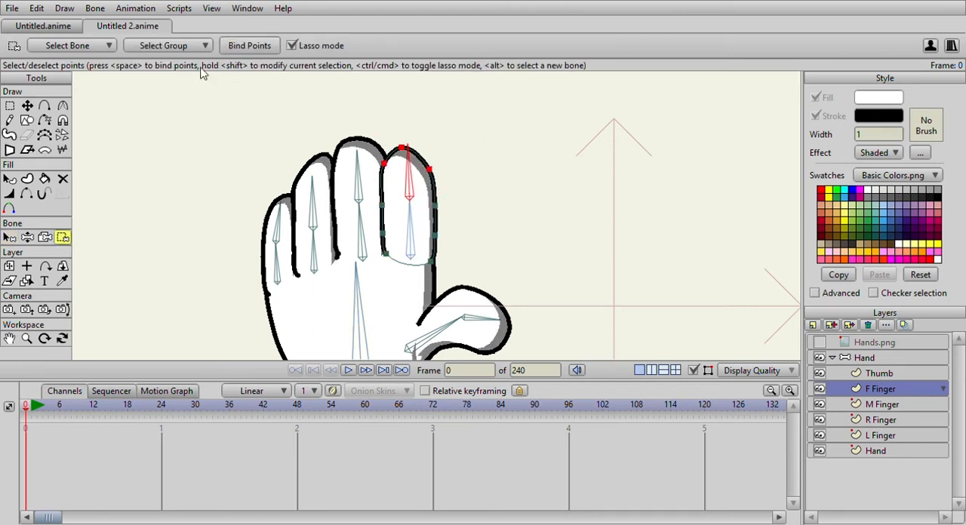
Bind all points of the M Finger layer to the middle finger's lower bone.
left_click(10, 238)
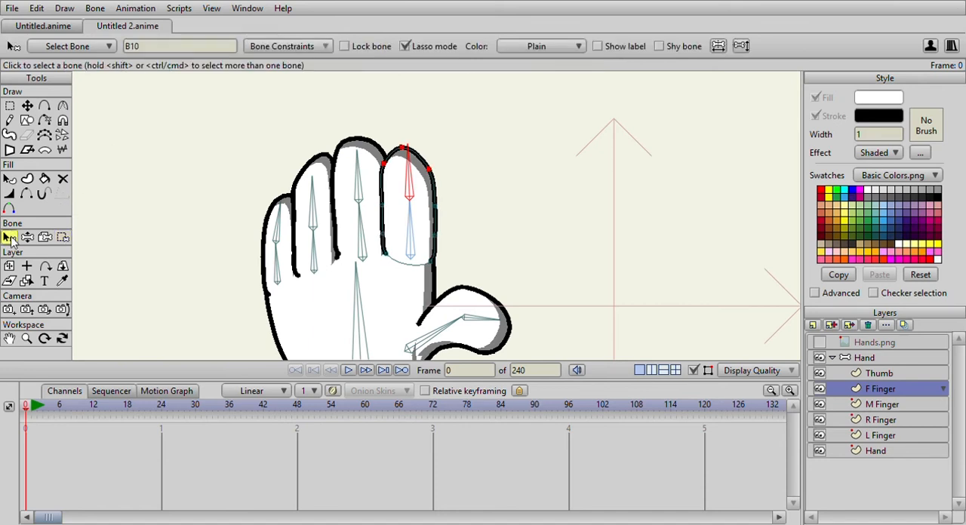
left_click(869, 408)
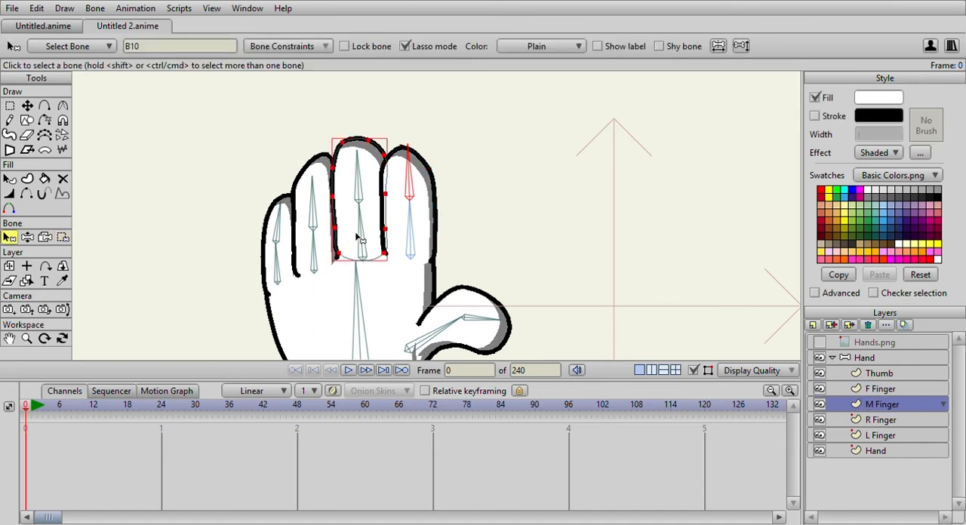
left_click(63, 237)
mouse_move(276, 253)
left_mouse_down()
mouse_move(472, 231)
mouse_move(334, 140)
mouse_move(302, 173)
left_mouse_up()
left_click(249, 46)
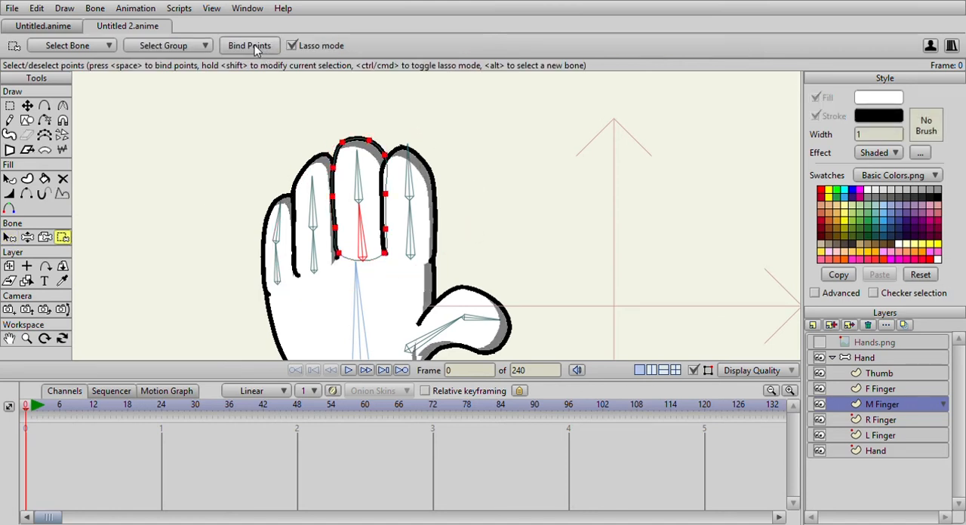
Bind the upper points of the M Finger layer to the middle finger's upper bone.
left_click(10, 237)
left_click(359, 191)
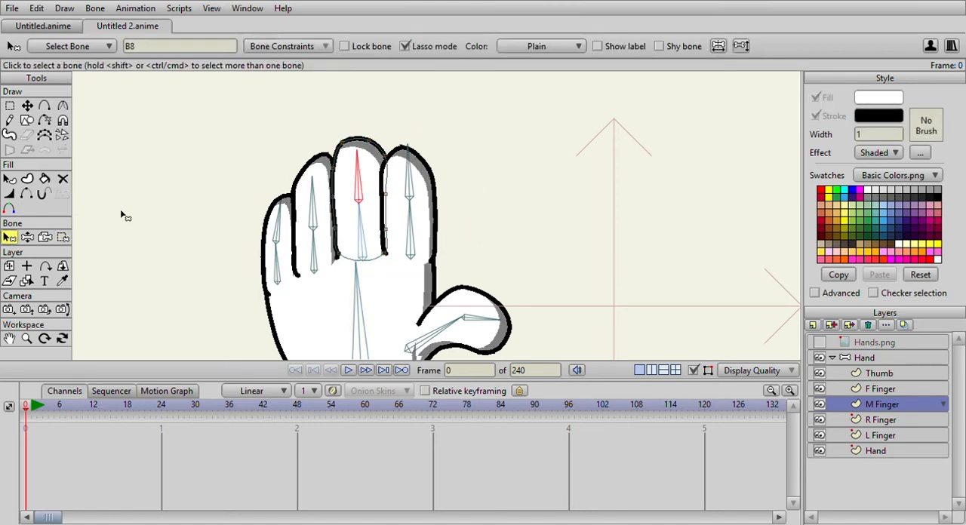
left_click(63, 237)
mouse_move(308, 79)
left_mouse_down()
mouse_move(284, 163)
mouse_move(307, 193)
mouse_move(346, 205)
mouse_move(449, 181)
mouse_move(322, 97)
mouse_move(275, 129)
left_mouse_up()
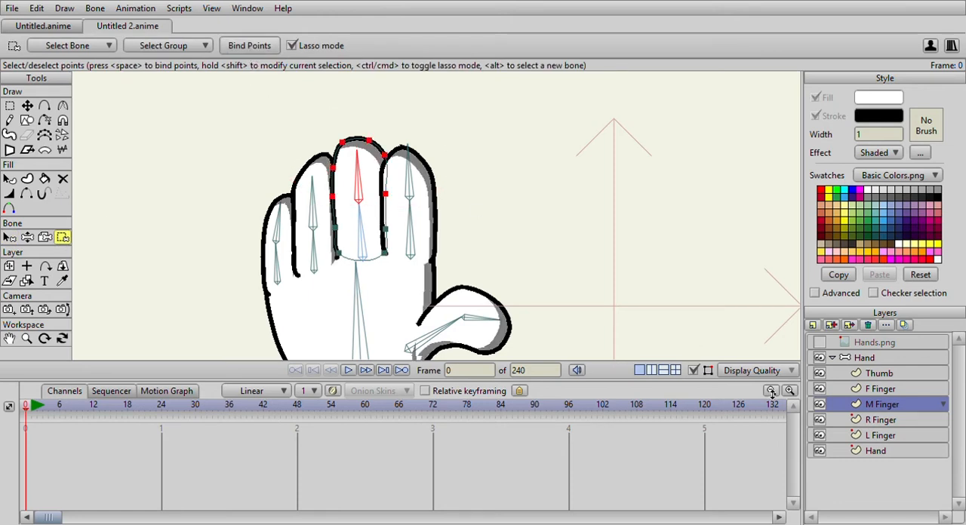
Bind all points of the R Finger layer to the ring finger's lower bone.
left_click(911, 422)
left_click(9, 238)
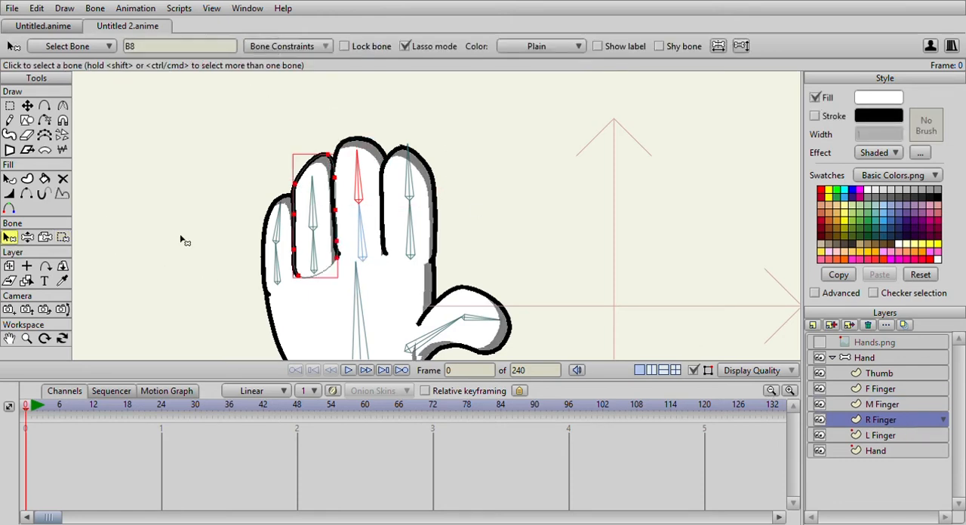
left_click(318, 242)
left_click(63, 237)
mouse_move(237, 130)
left_mouse_down()
mouse_move(459, 273)
mouse_move(212, 181)
mouse_move(237, 125)
left_mouse_up()
left_click(256, 45)
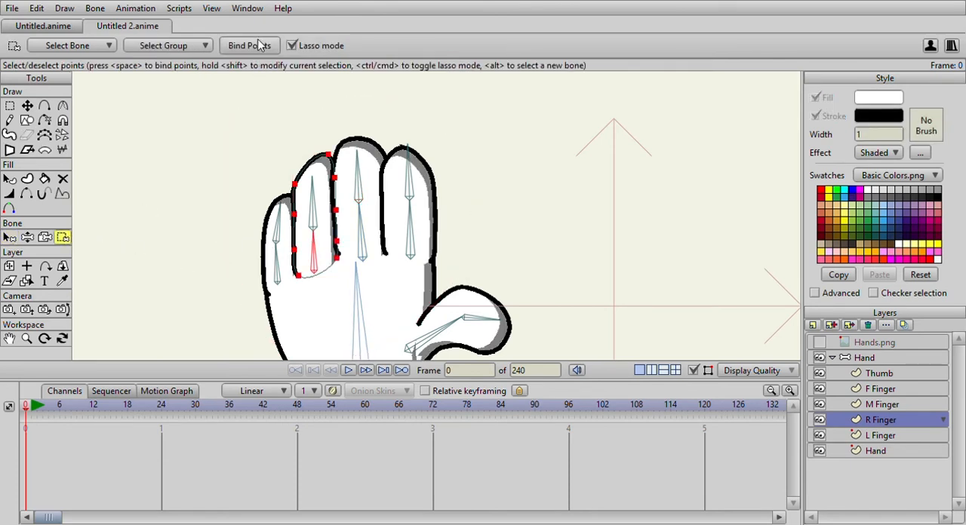
Bind the upper points of the R Finger layer to the ring finger's upper bone.
left_click(9, 237)
left_click(315, 212)
left_click(63, 237)
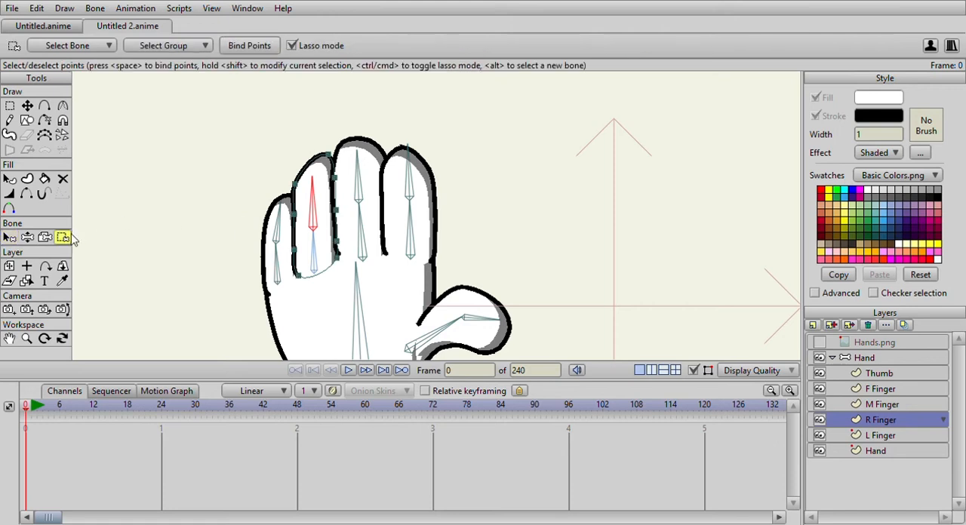
mouse_move(259, 107)
left_mouse_down()
mouse_move(304, 222)
mouse_move(308, 134)
mouse_move(258, 112)
left_mouse_up()
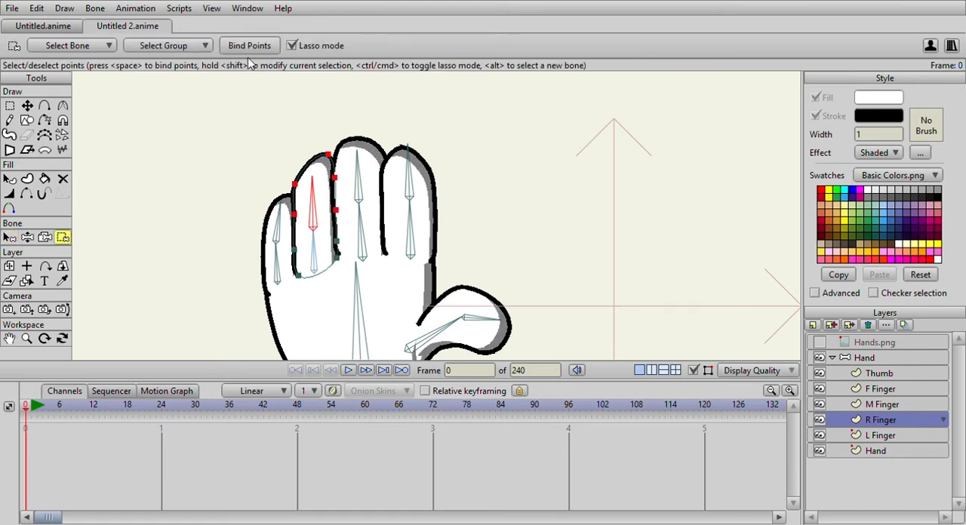
Bind all points of the L Finger layer to the little finger's lower bone.
left_click(880, 435)
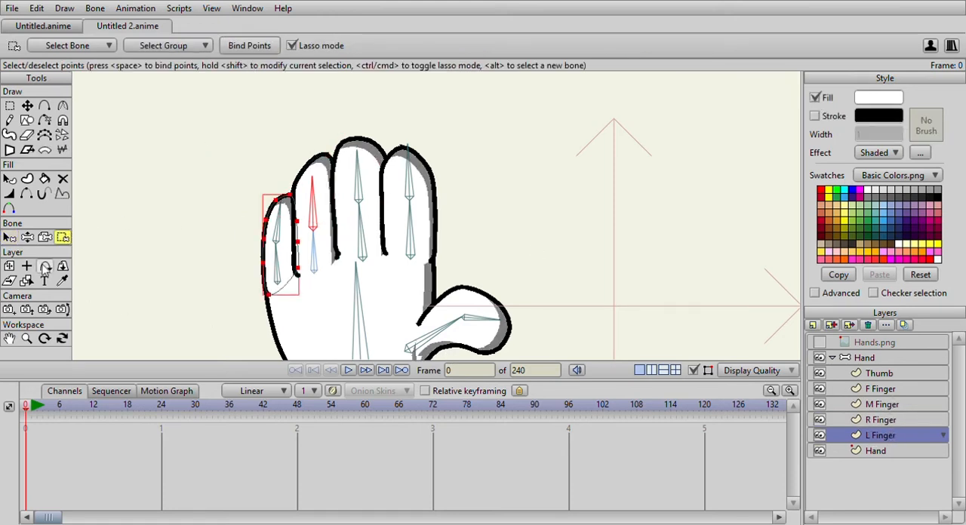
left_click(9, 237)
left_click(277, 266)
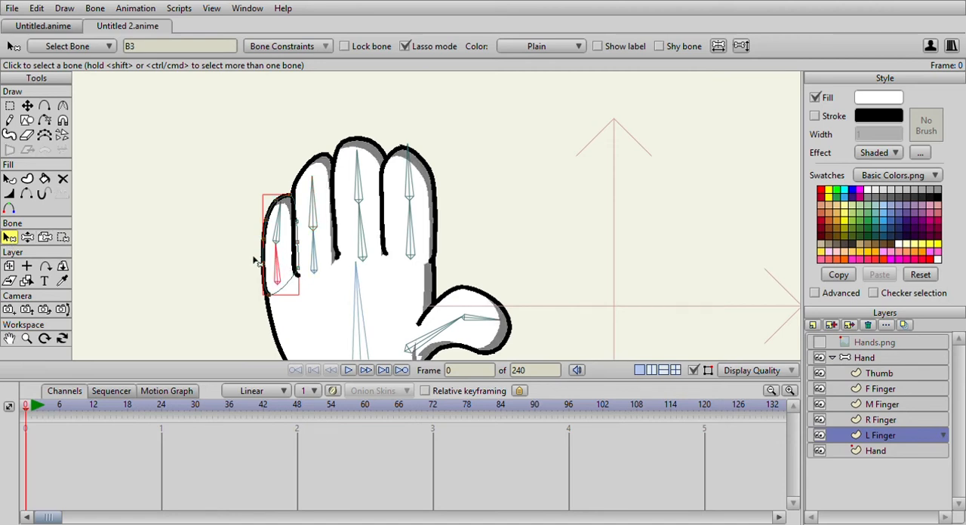
left_click(62, 236)
mouse_move(132, 166)
left_mouse_down()
mouse_move(319, 302)
mouse_move(103, 209)
mouse_move(113, 200)
left_mouse_up()
left_click(241, 45)
Bind the upper points of the L Finger layer to the little finger's upper bone.
left_click(9, 237)
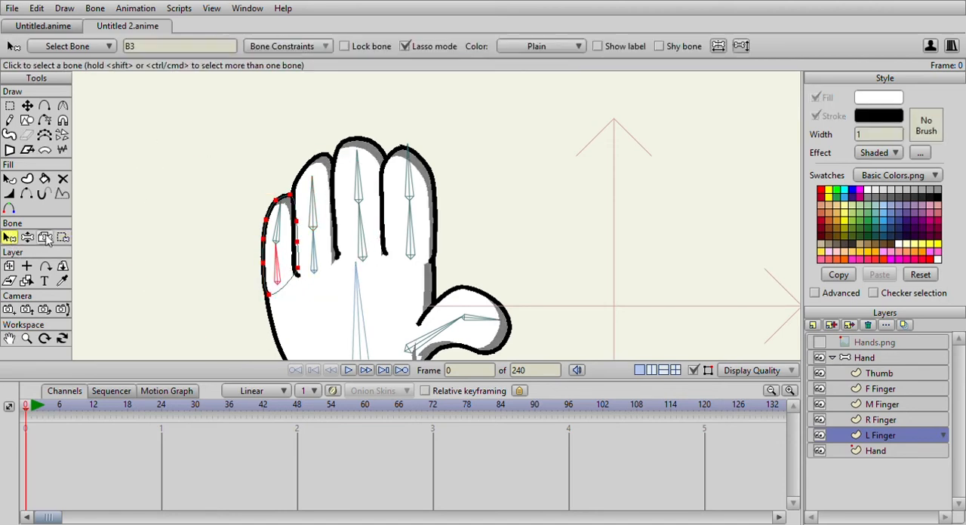
left_click(279, 226)
left_click(62, 237)
mouse_move(257, 153)
left_mouse_down()
mouse_move(249, 239)
mouse_move(264, 251)
mouse_move(293, 248)
mouse_move(302, 195)
left_mouse_up()
left_click(259, 47)
Bind all points of the Hand vector layer to the palm bone.
left_click(10, 237)
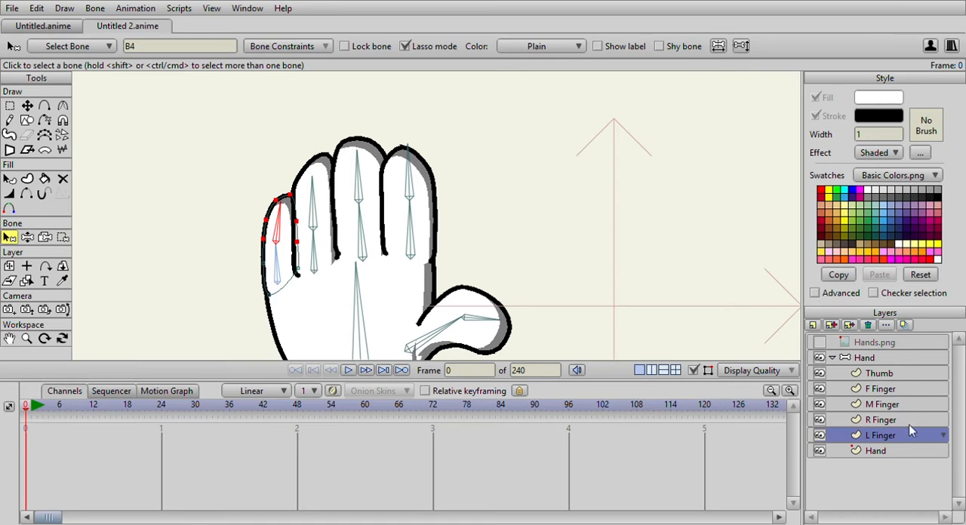
left_click(897, 453)
scroll(528, 317, "down", 2)
left_click(393, 308)
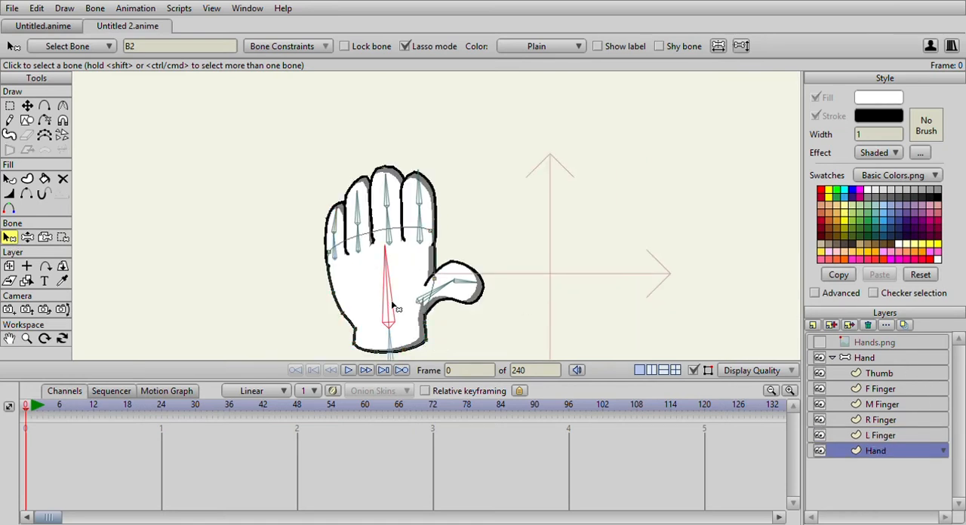
left_click(62, 237)
scroll(370, 162, "down", 2)
mouse_move(367, 141)
left_mouse_down()
mouse_move(356, 320)
mouse_move(425, 150)
mouse_move(381, 147)
left_mouse_up()
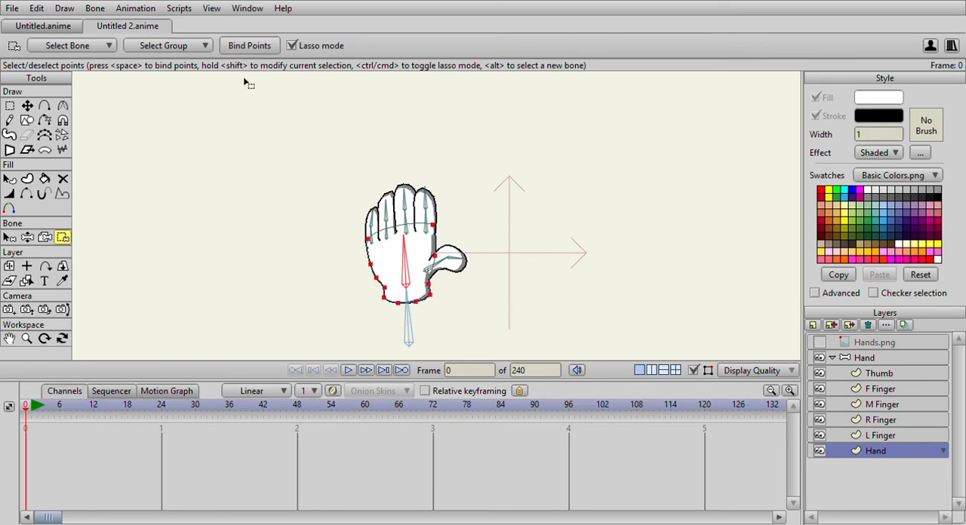
Select all bones of the Hand bone layer and set their bone strength to 0.
left_click(27, 237)
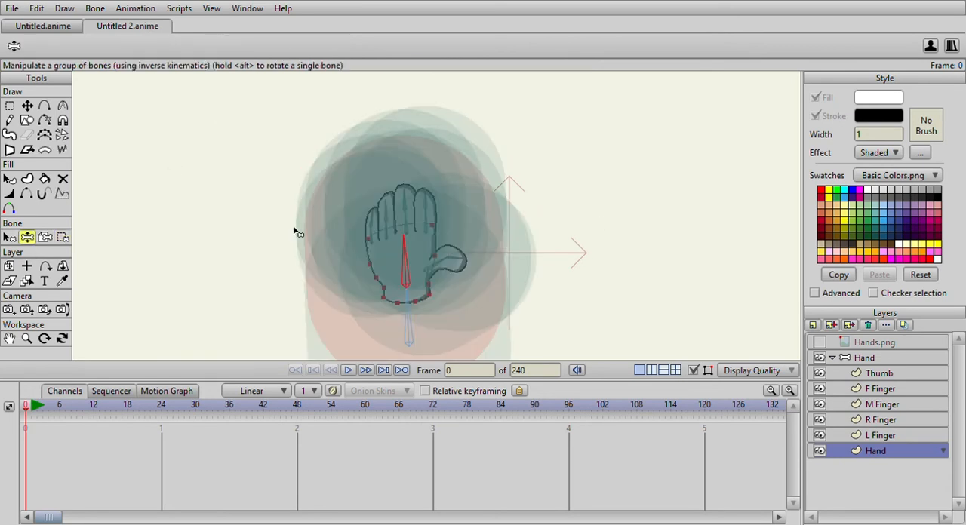
scroll(308, 229, "down", 2)
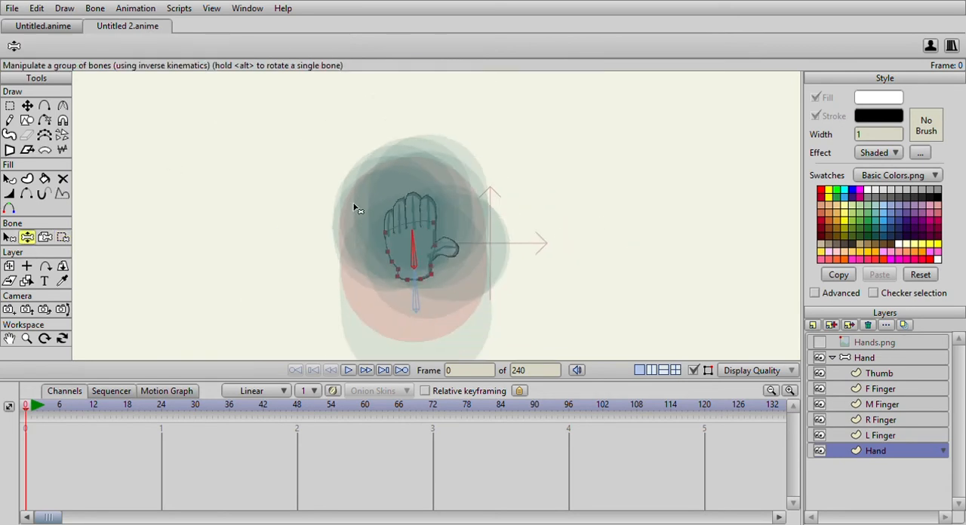
left_click(895, 361)
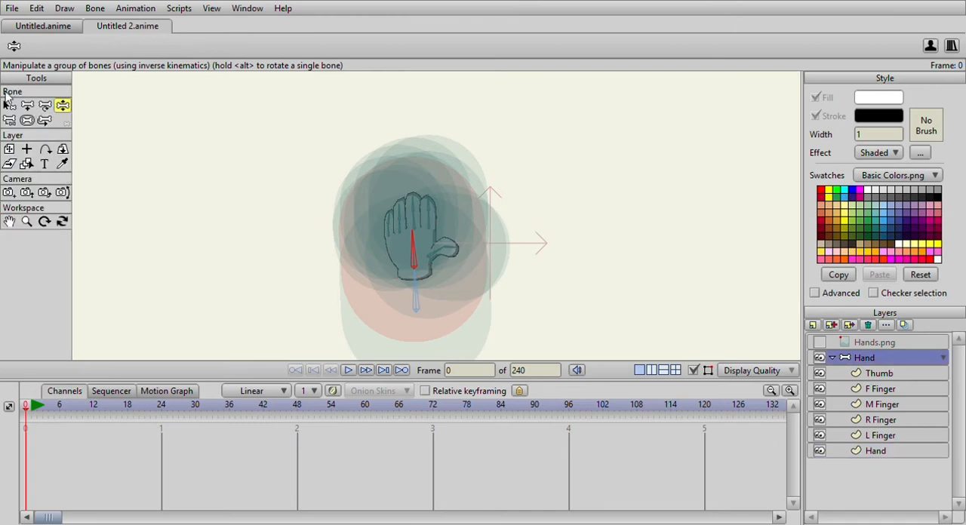
left_click(10, 106)
mouse_move(289, 109)
left_mouse_down()
mouse_move(304, 205)
mouse_move(368, 257)
mouse_move(460, 286)
mouse_move(499, 199)
mouse_move(414, 175)
mouse_move(345, 197)
mouse_move(318, 231)
left_mouse_up()
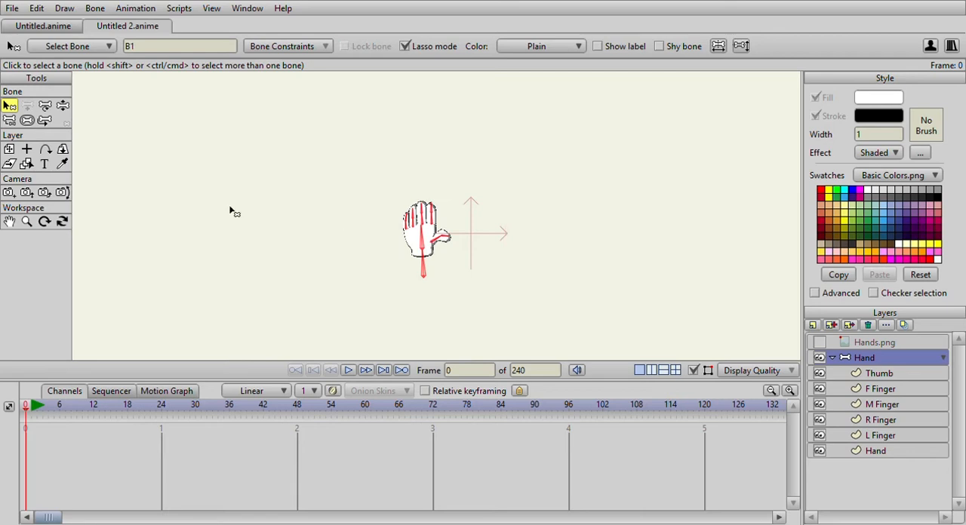
scroll(99, 159, "up", 2)
left_click(27, 120)
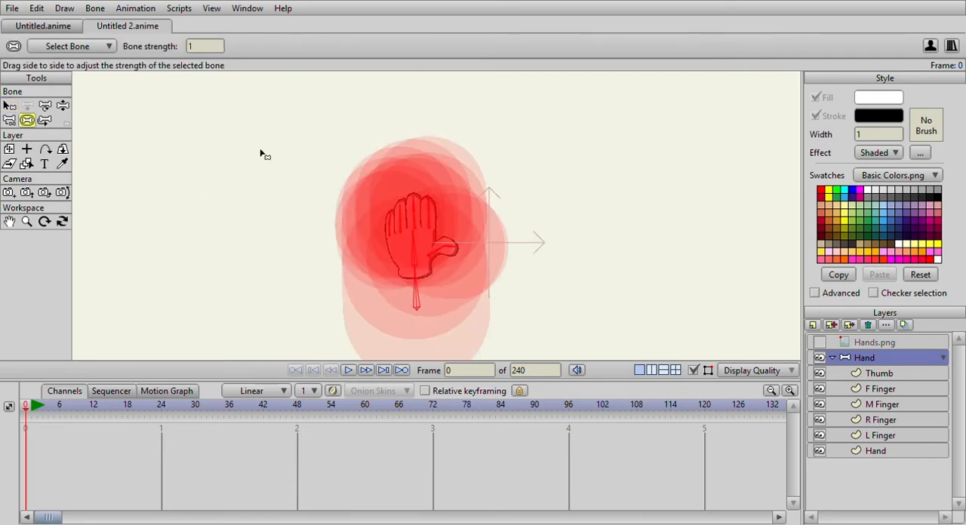
scroll(260, 150, "up", 2)
left_click_drag(409, 260, 293, 270)
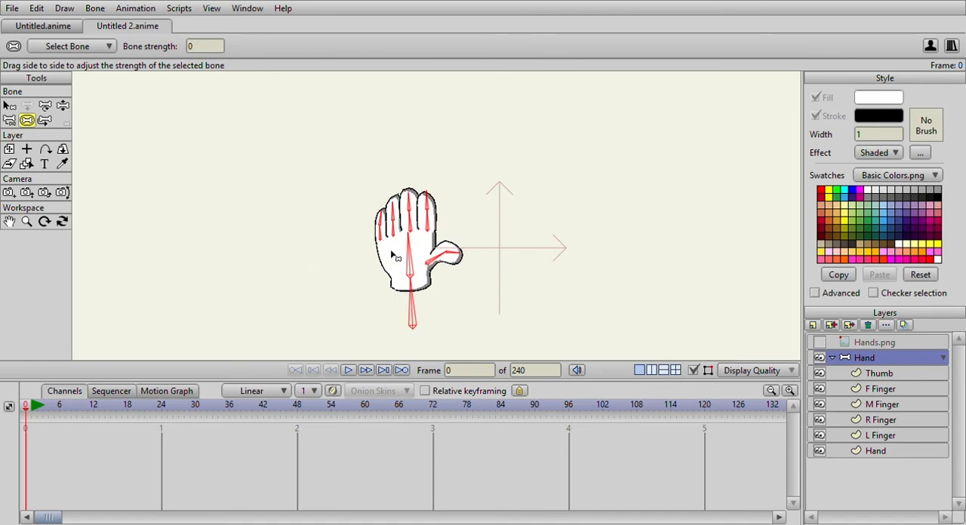
Test the rig by spreading the fingers apart with Manipulate Bones.
left_click(883, 373)
left_click(875, 358)
left_click(9, 105)
left_click(63, 105)
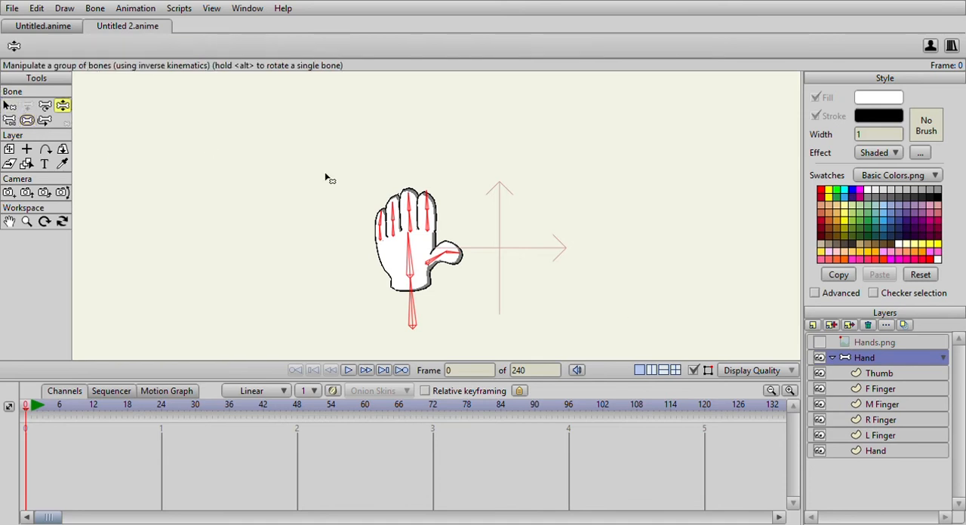
scroll(326, 123, "down", 2)
scroll(328, 123, "up", 4)
left_click_drag(425, 135, 384, 119)
left_click_drag(353, 118, 313, 144)
scroll(385, 130, "down", 3)
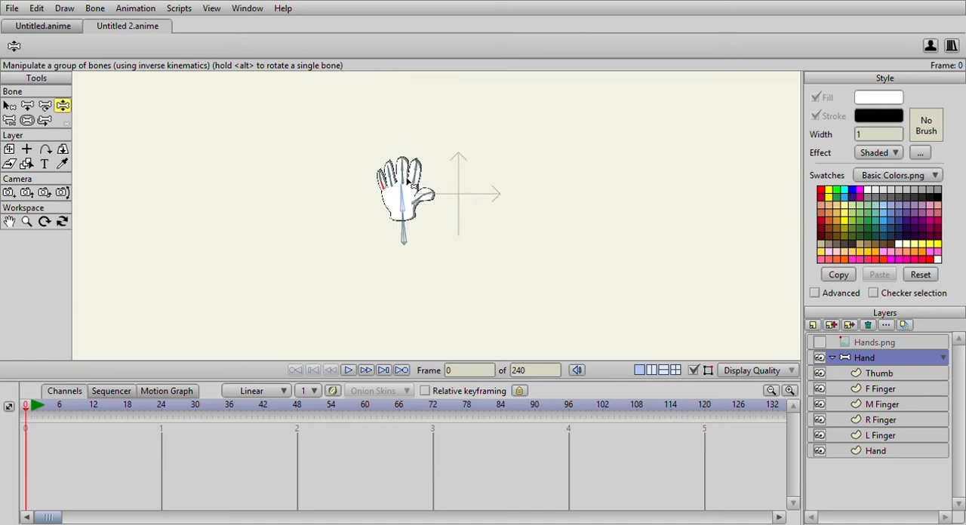
left_click(9, 106)
scroll(195, 198, "down", 2)
scroll(204, 195, "up", 2)
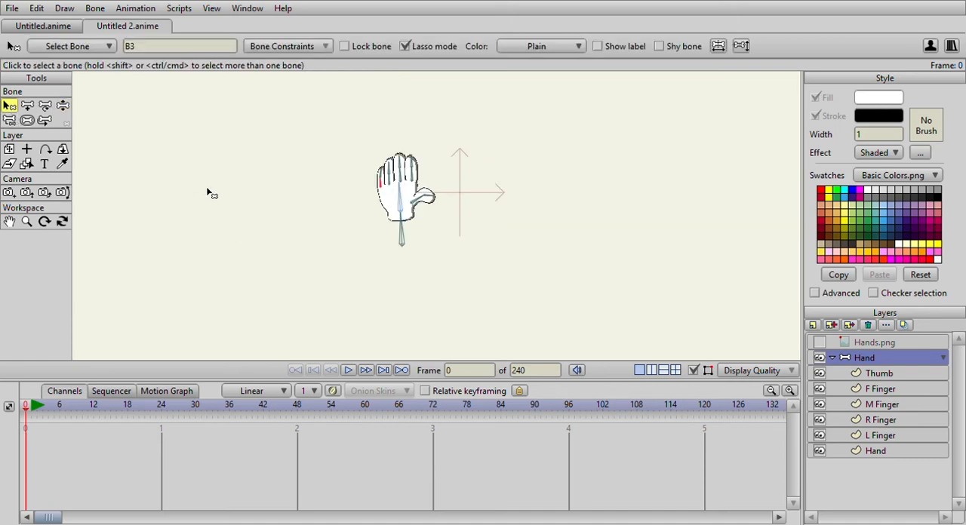
scroll(130, 156, "down", 2)
scroll(404, 186, "up", 1)
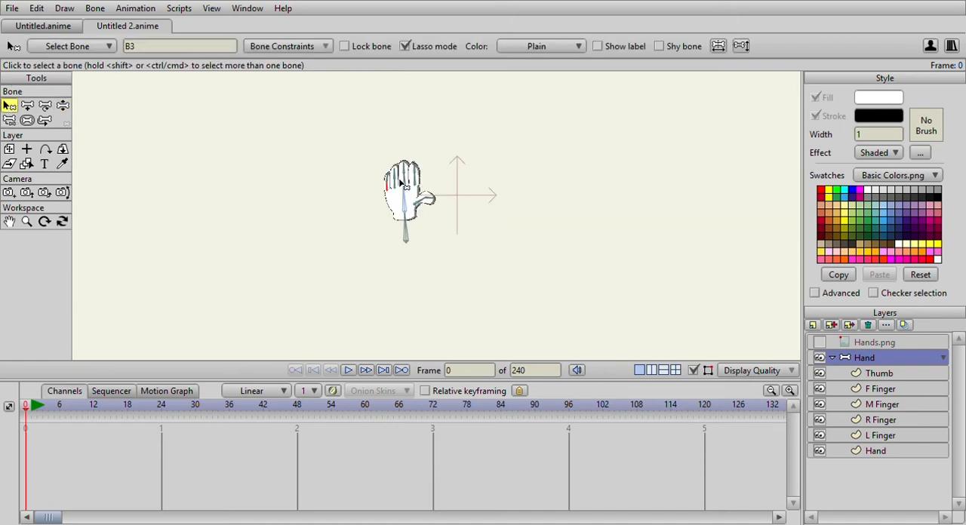
scroll(528, 233, "up", 2)
scroll(394, 175, "up", 3)
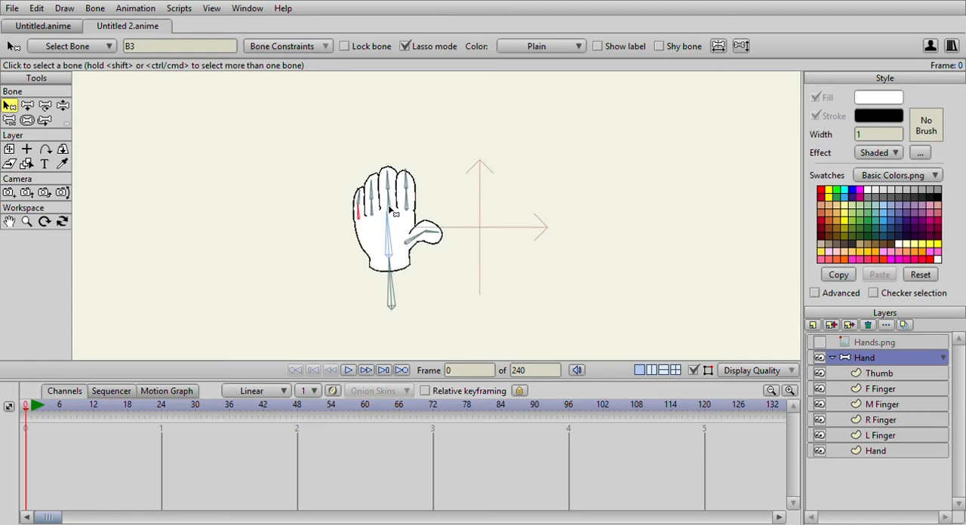
Test the finger joints by bending all four fingers toward the thumb side with Manipulate Bones.
left_click(61, 106)
scroll(355, 129, "up", 2)
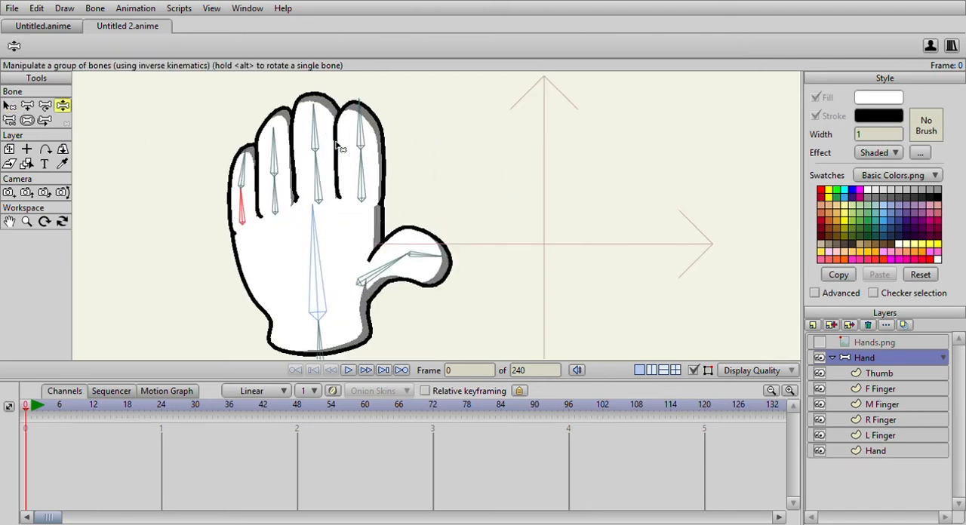
left_click_drag(402, 137, 403, 122)
left_click_drag(289, 102, 333, 119)
left_click_drag(246, 123, 277, 146)
left_click_drag(202, 161, 242, 179)
scroll(242, 179, "down", 3)
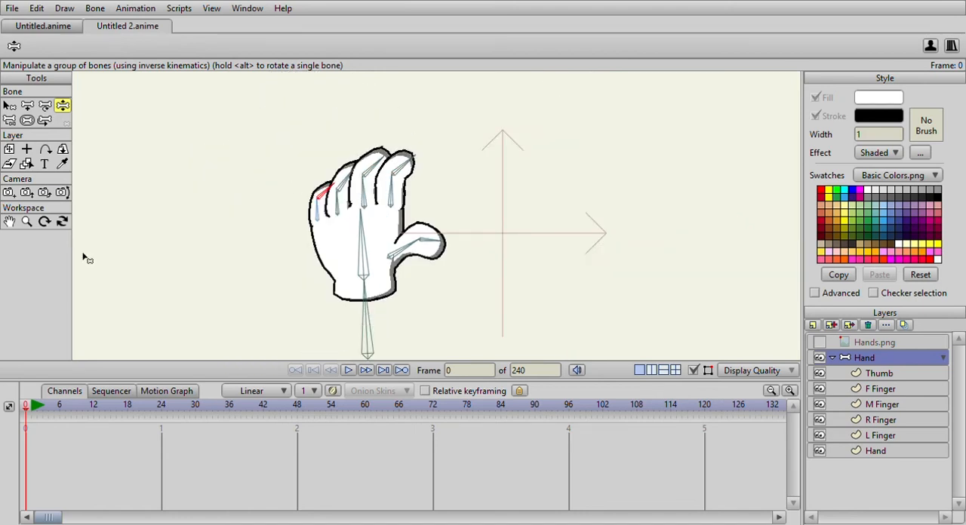
left_click(9, 106)
left_click(62, 105)
scroll(106, 127, "down", 3)
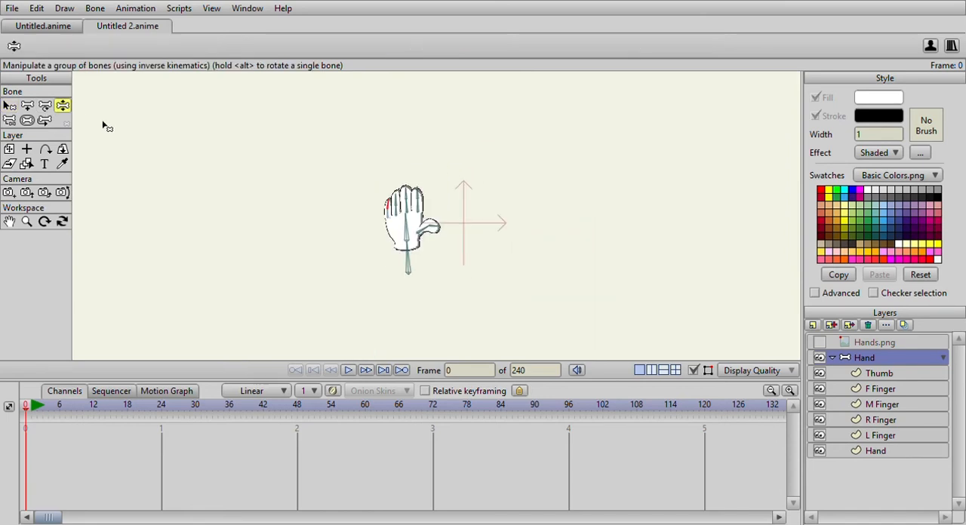
Add a separate upright bone beside the hand, on the little finger's side, in the Hand bone layer.
left_click(831, 358)
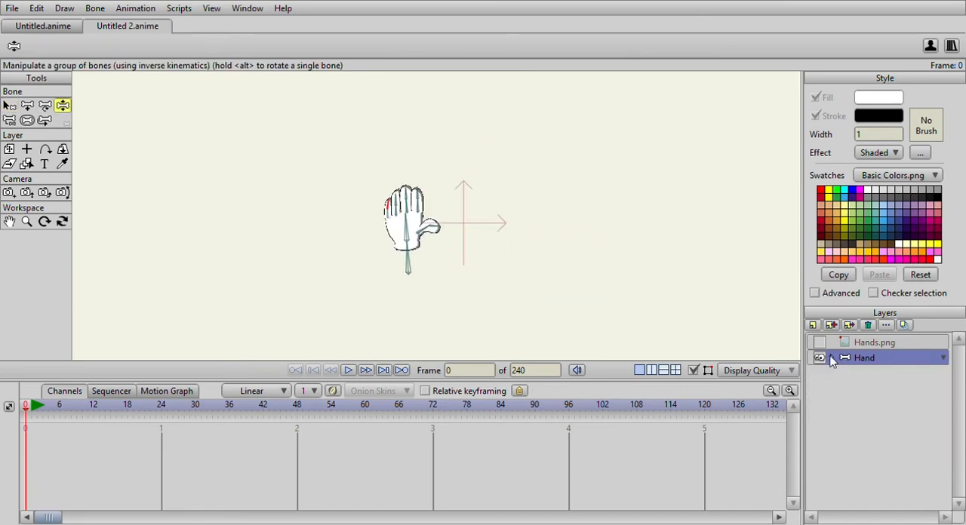
left_click(831, 357)
left_click(26, 106)
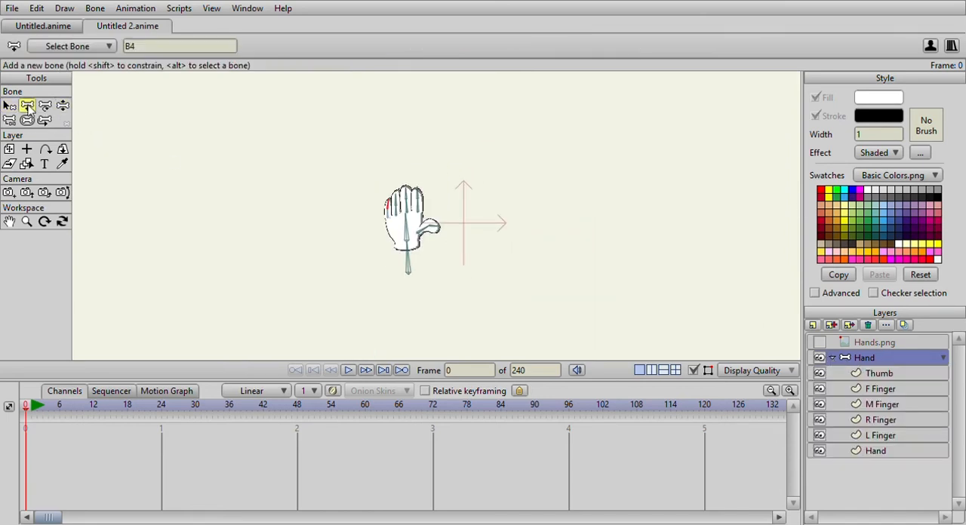
scroll(353, 232, "up", 2)
scroll(353, 232, "down", 2)
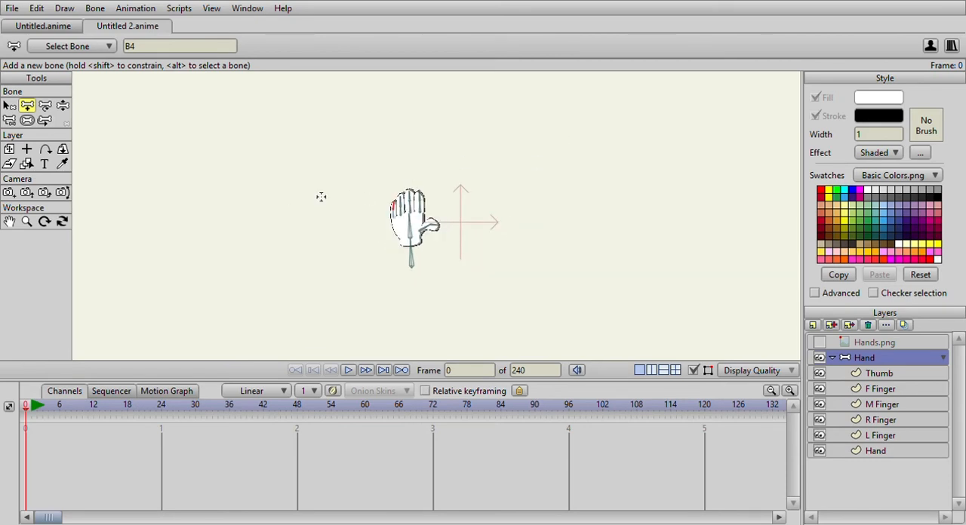
left_click_drag(317, 190, 316, 142)
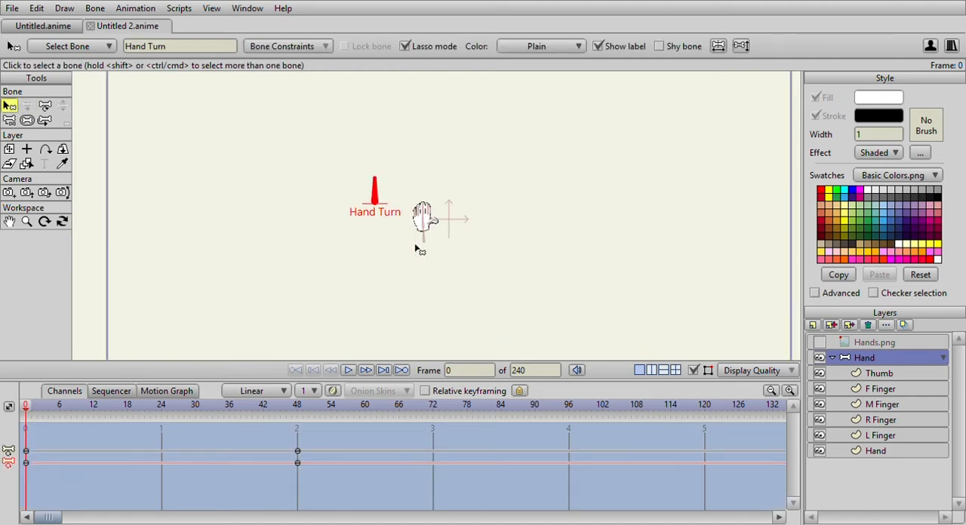
Make the Hand bone layer visible together with Hands.png and move Hands.png into the Hand group above Thumb.
scroll(415, 249, "up", 3)
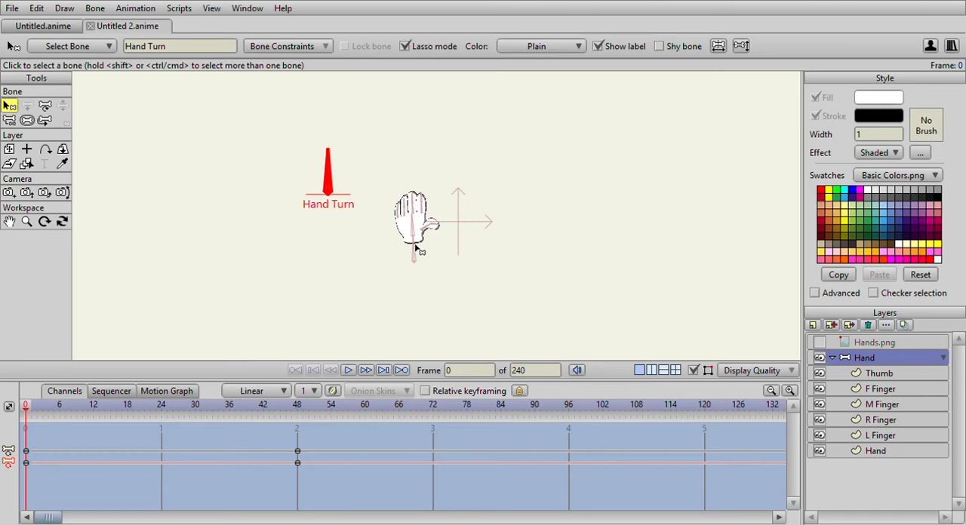
scroll(339, 281, "down", 2)
scroll(332, 336, "up", 3)
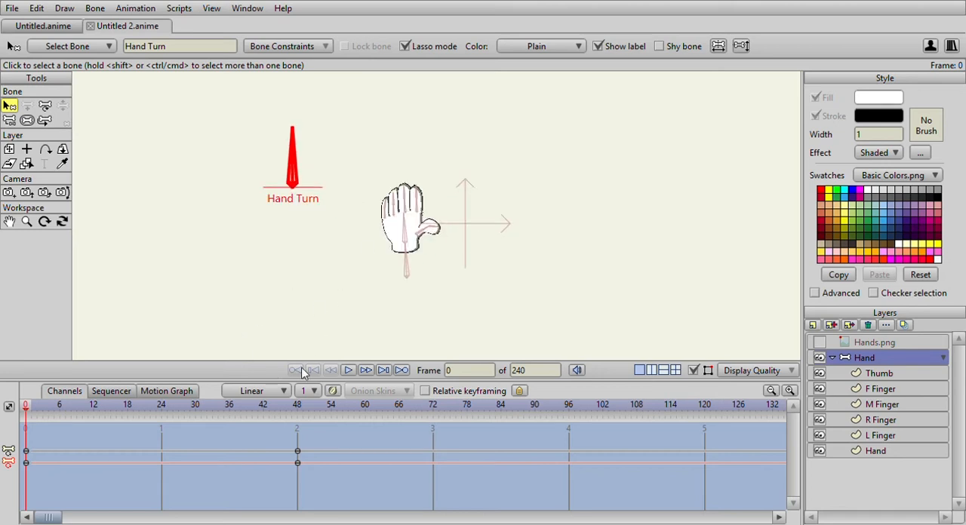
left_click(866, 346)
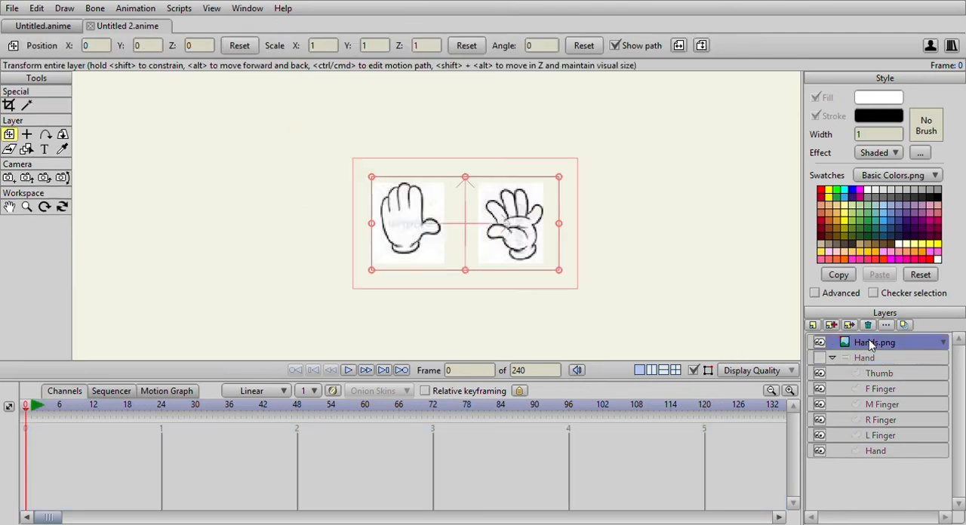
scroll(431, 199, "down", 1)
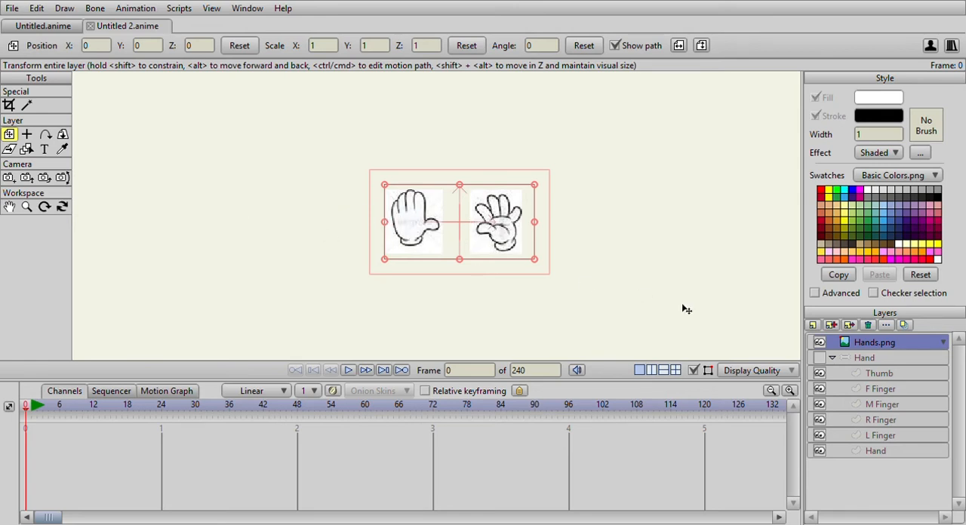
left_click(820, 358)
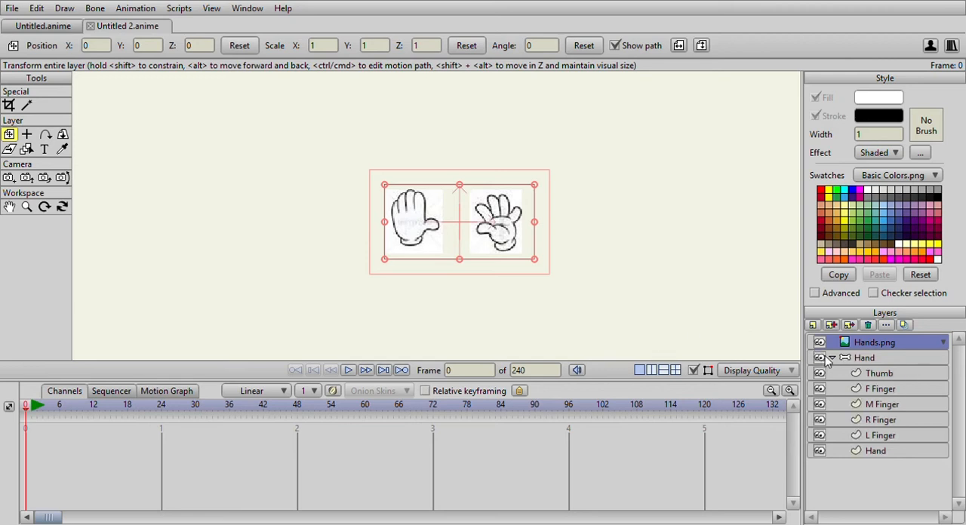
left_click_drag(862, 345, 867, 366)
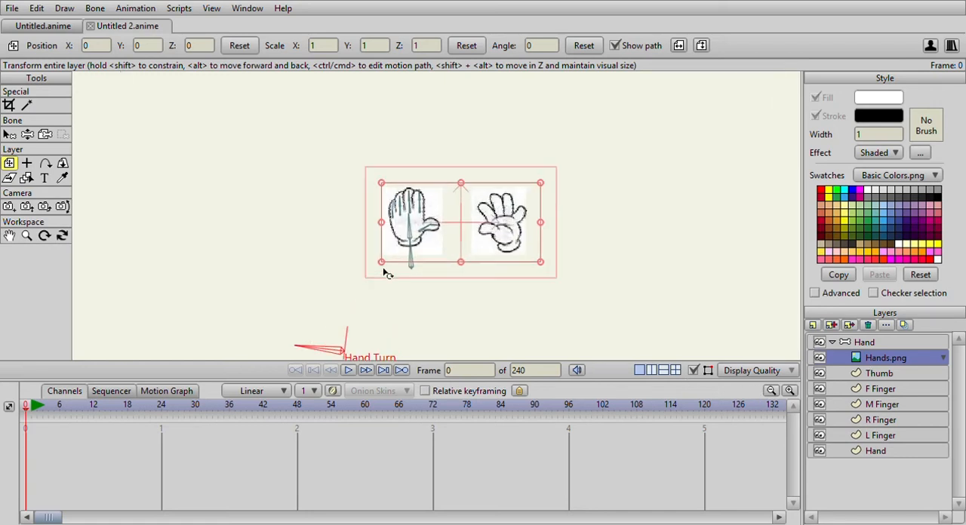
Move the Hand Turn bone back beside the hand, level with it and upright.
scroll(382, 274, "up", 1)
left_click(866, 343)
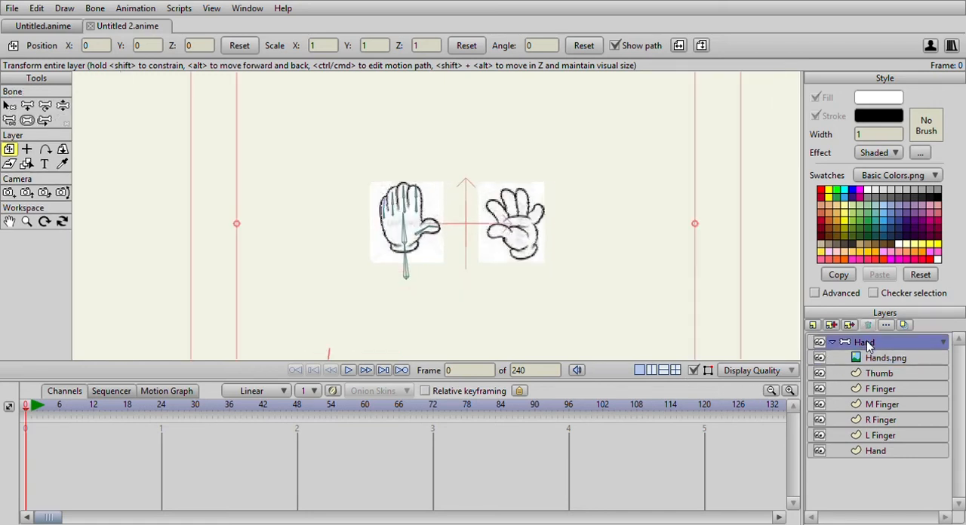
scroll(502, 220, "up", 4)
scroll(478, 227, "down", 7)
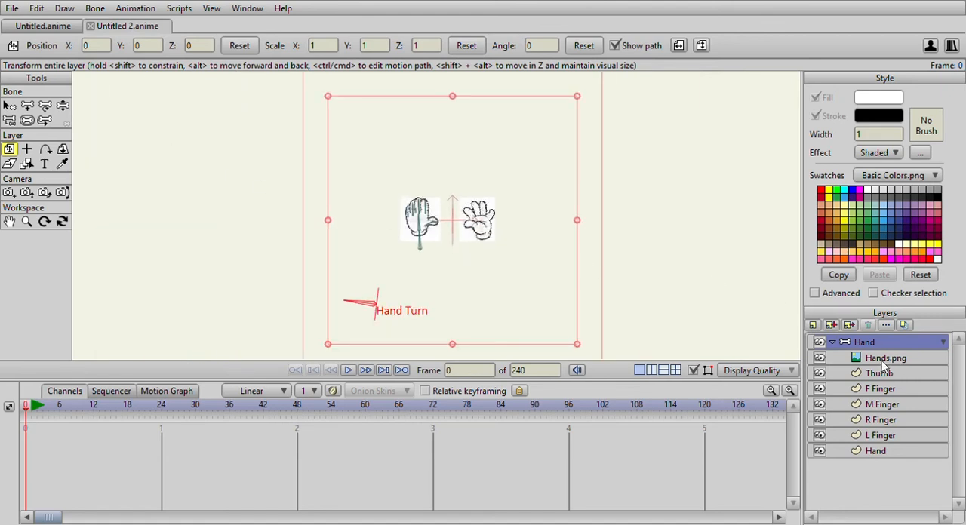
left_click(45, 106)
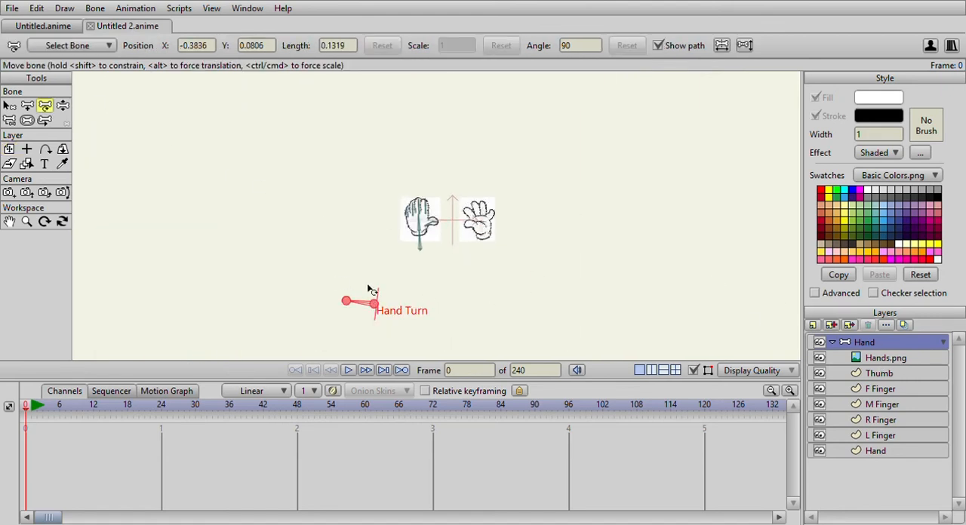
left_click_drag(380, 309, 362, 188)
left_click(9, 106)
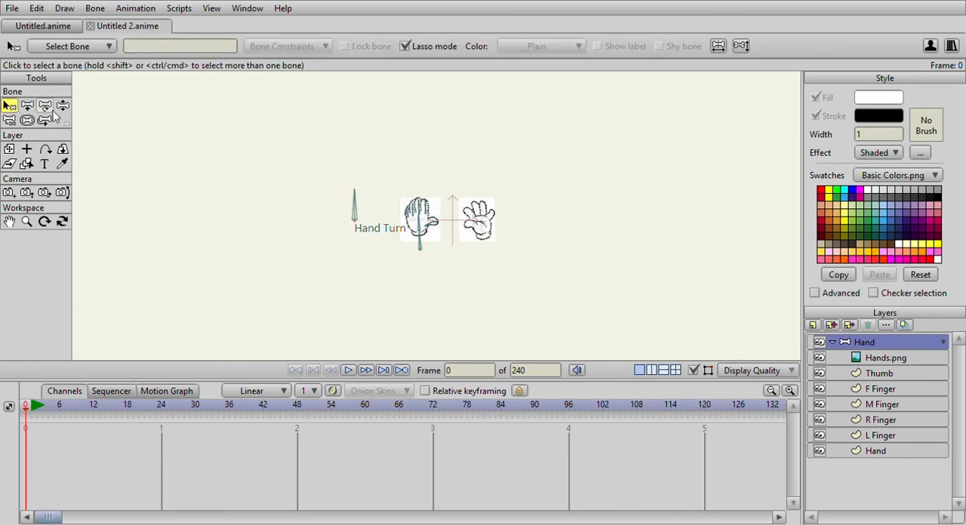
Detach the Hand Turn bone from its parent bone in the hand.
left_click(9, 120)
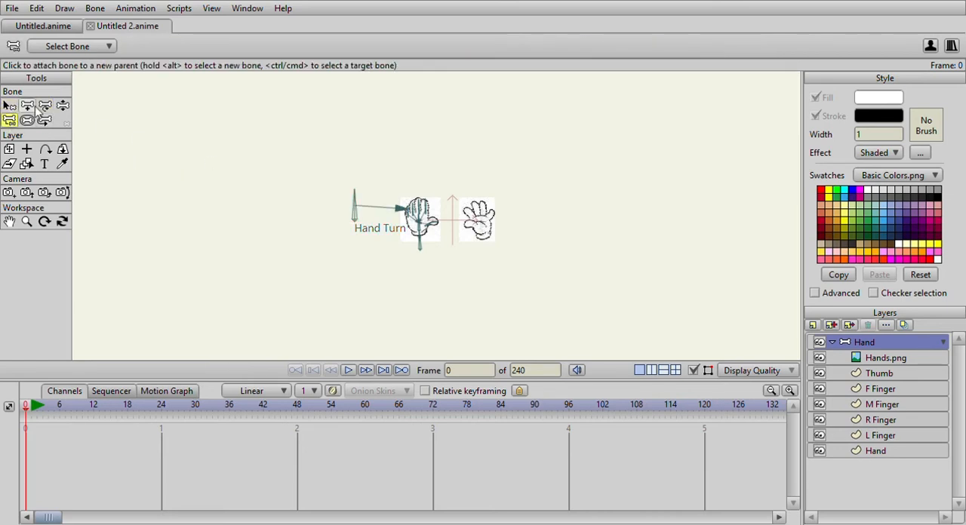
left_click(63, 105)
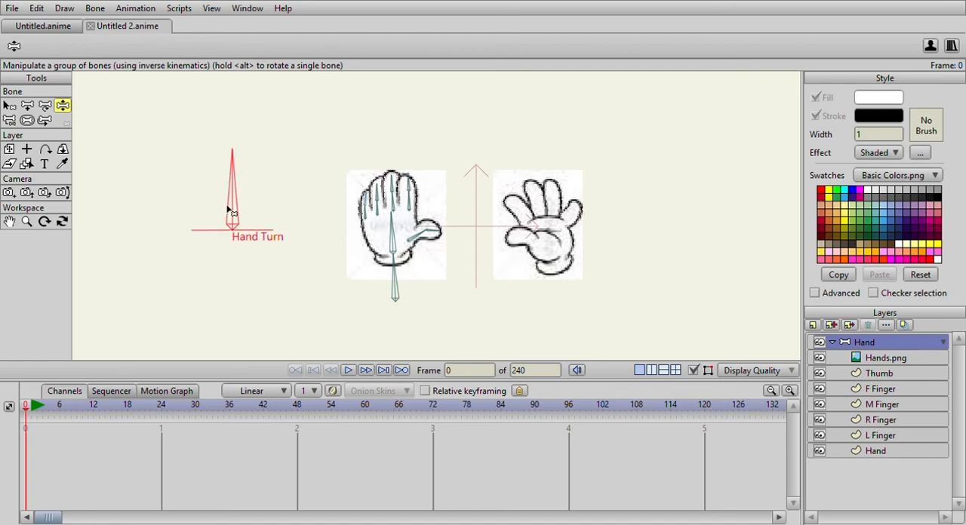
left_click(9, 121)
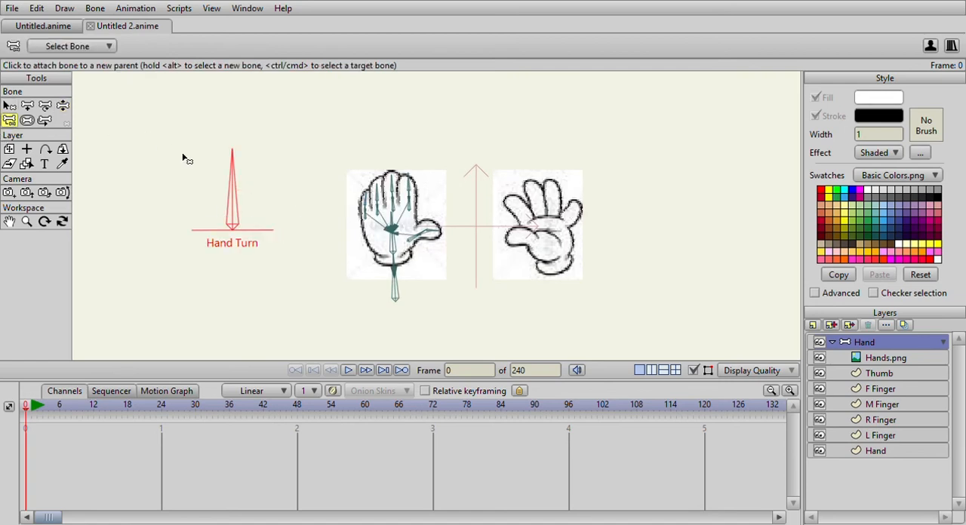
scroll(185, 155, "down", 3)
left_click(62, 106)
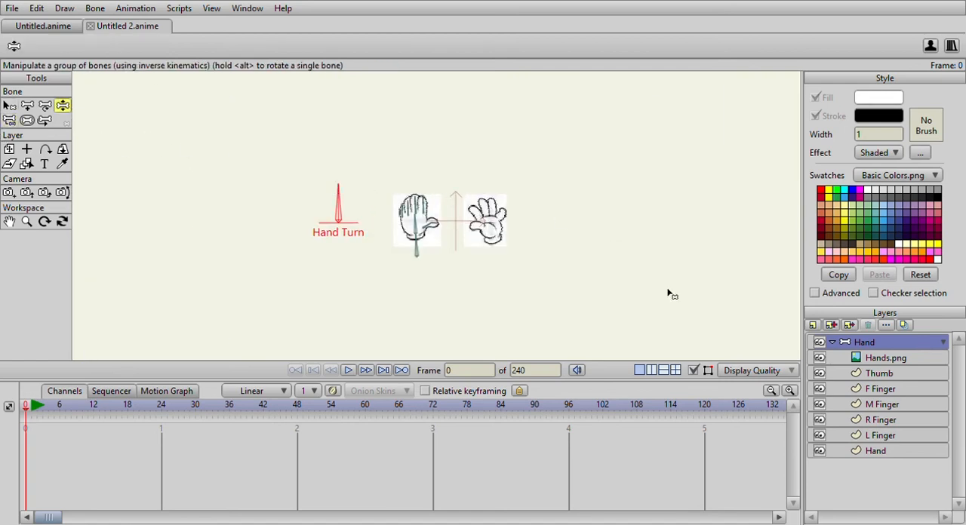
At frame 48 of the Hand Turn action, shift Hands.png sideways so its spread-finger drawing lies over the rigged hand.
left_click(887, 358)
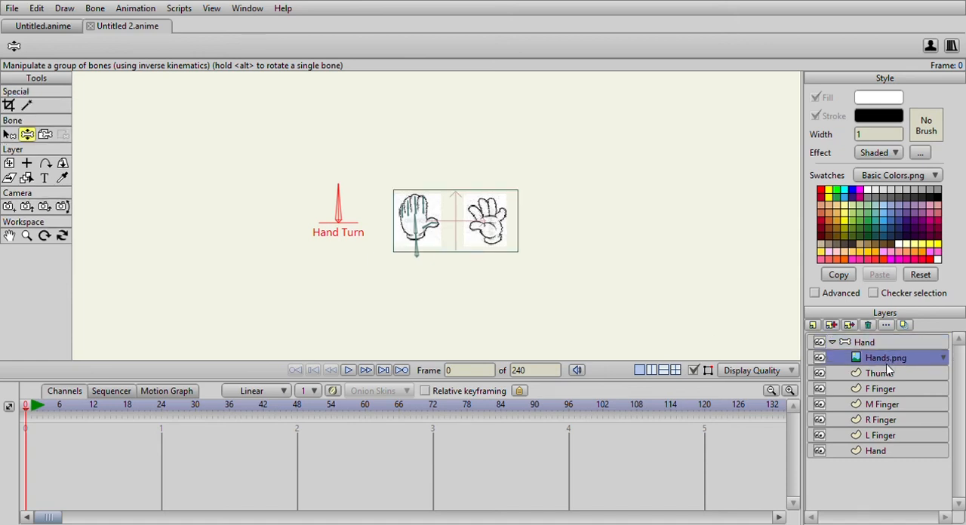
left_click(879, 342)
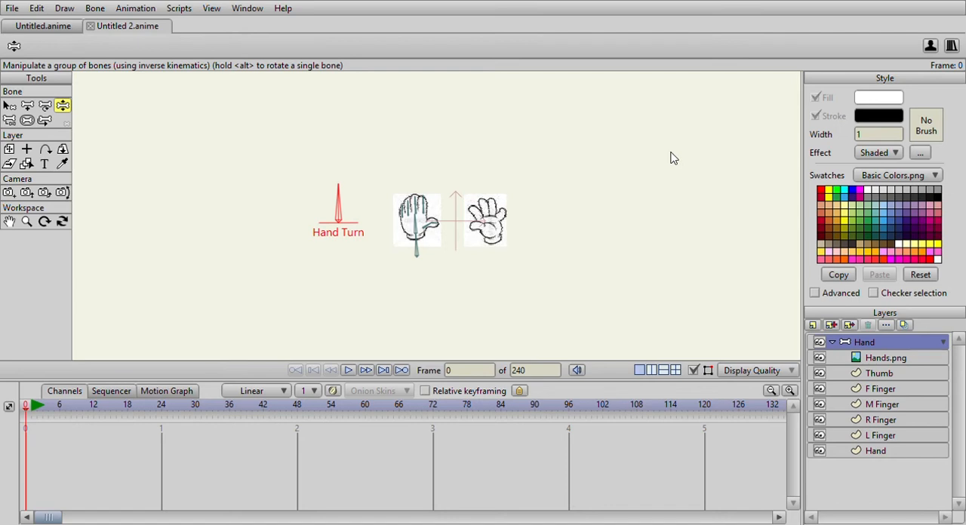
key("ctrl+Right")
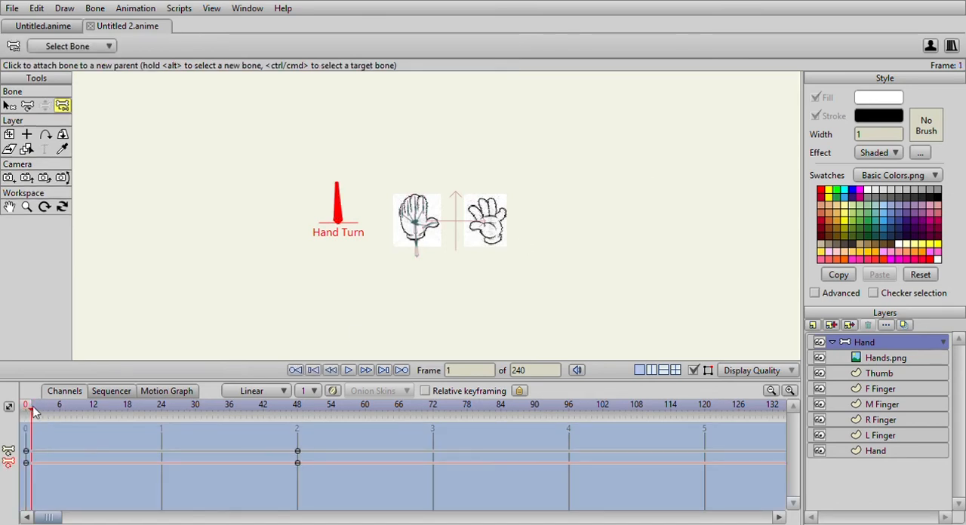
left_click_drag(35, 408, 298, 408)
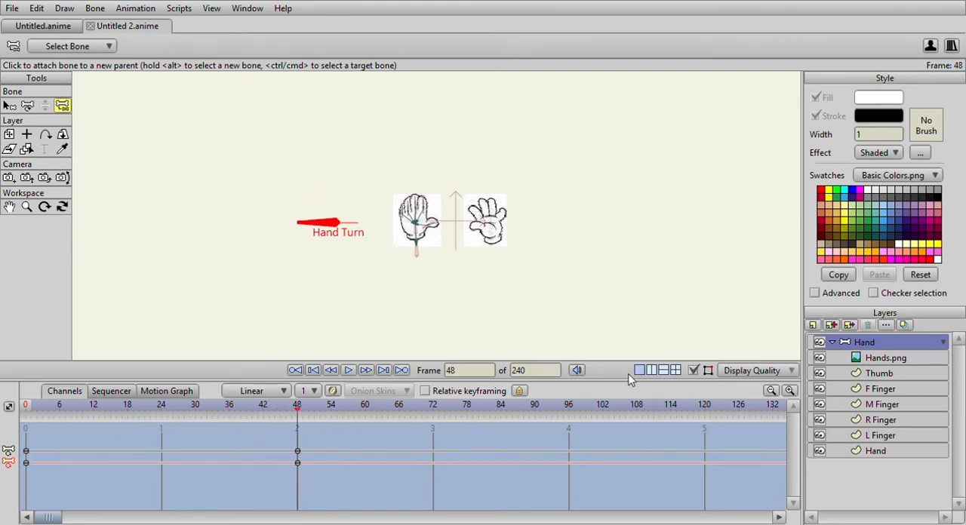
left_click(887, 361)
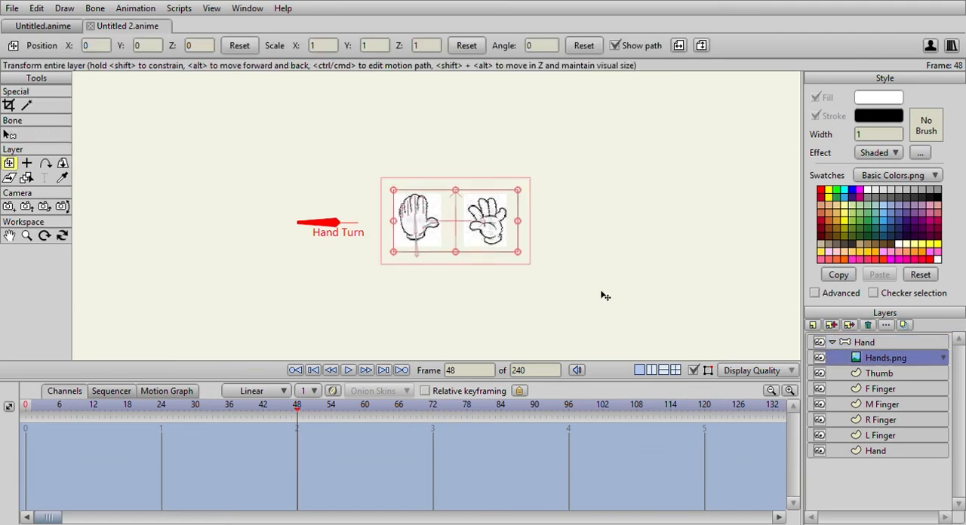
left_click_drag(473, 236, 398, 236)
mouse_move(298, 414)
left_mouse_down()
mouse_move(26, 421)
mouse_move(298, 413)
left_mouse_up()
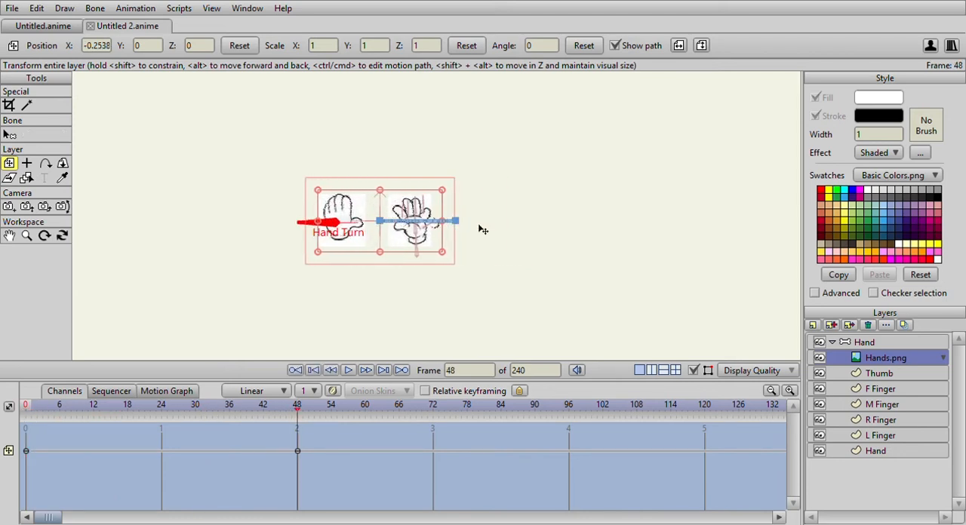
Pose the thumb and finger bones at frame 48 to match the spread-finger reference drawing, with the thumb on the opposite side.
scroll(483, 230, "up", 5)
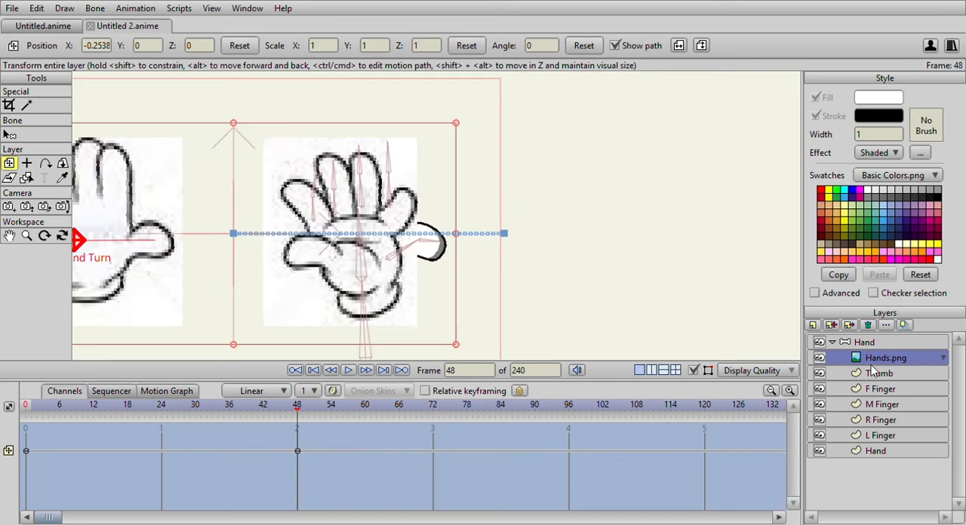
scroll(369, 253, "up", 3)
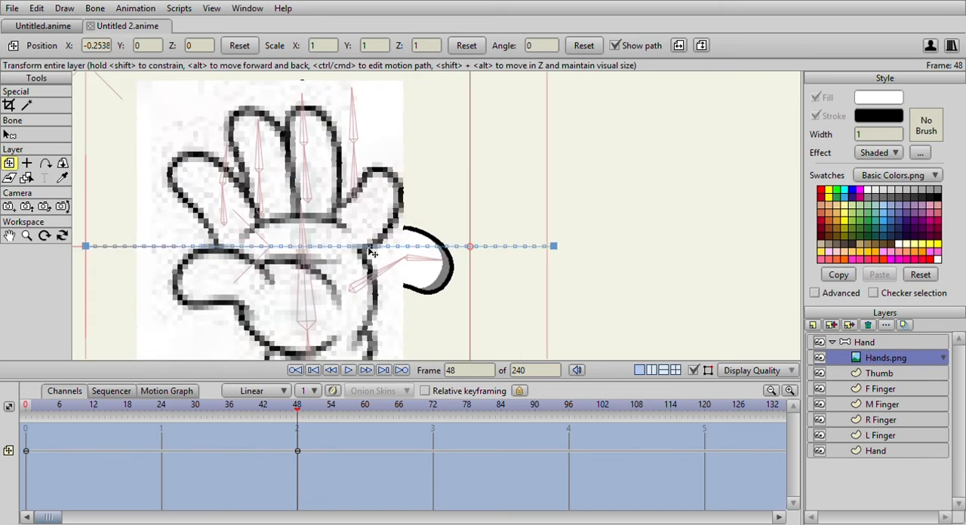
scroll(369, 254, "down", 3)
left_click(866, 344)
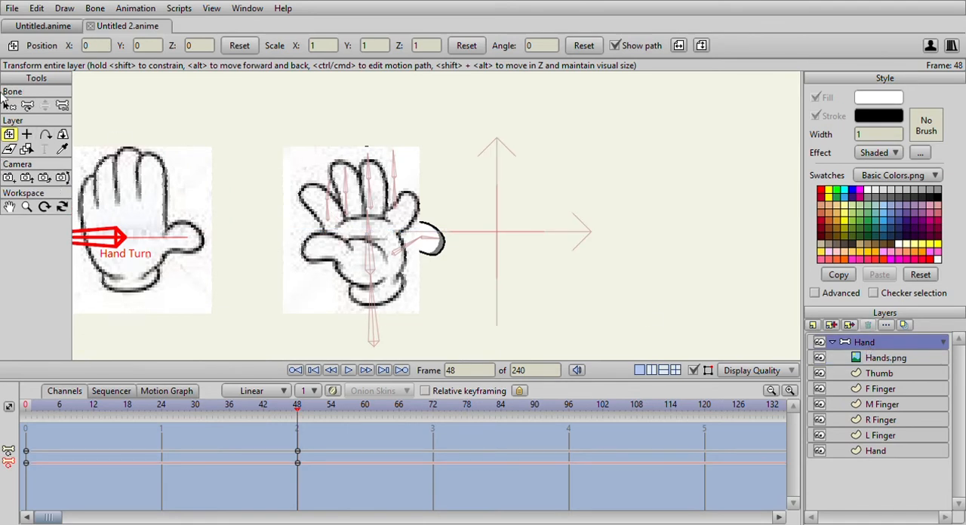
left_click(28, 106)
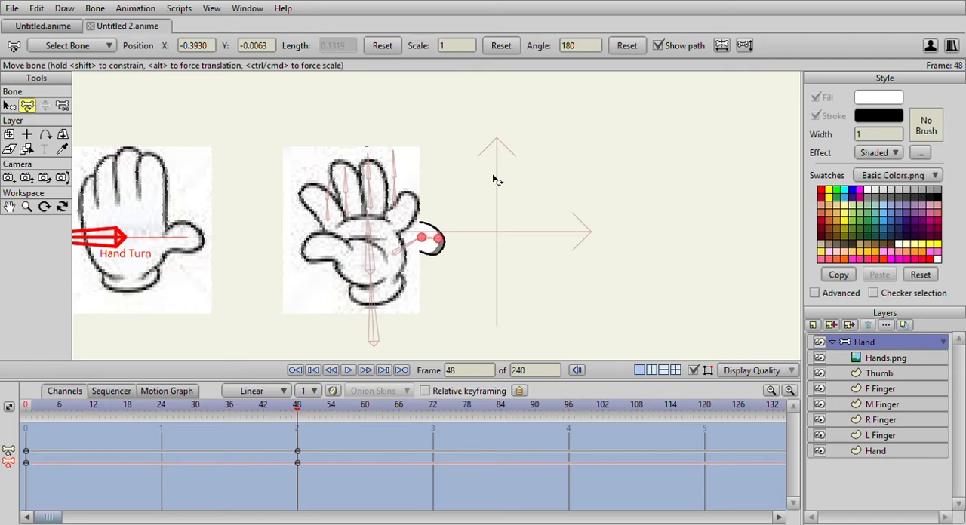
left_click_drag(398, 256, 316, 240)
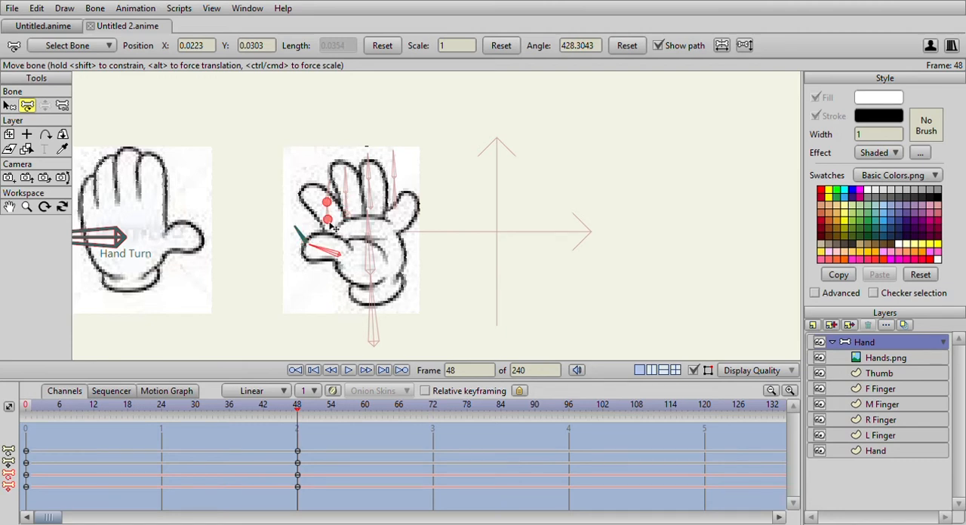
left_click_drag(394, 208, 299, 234)
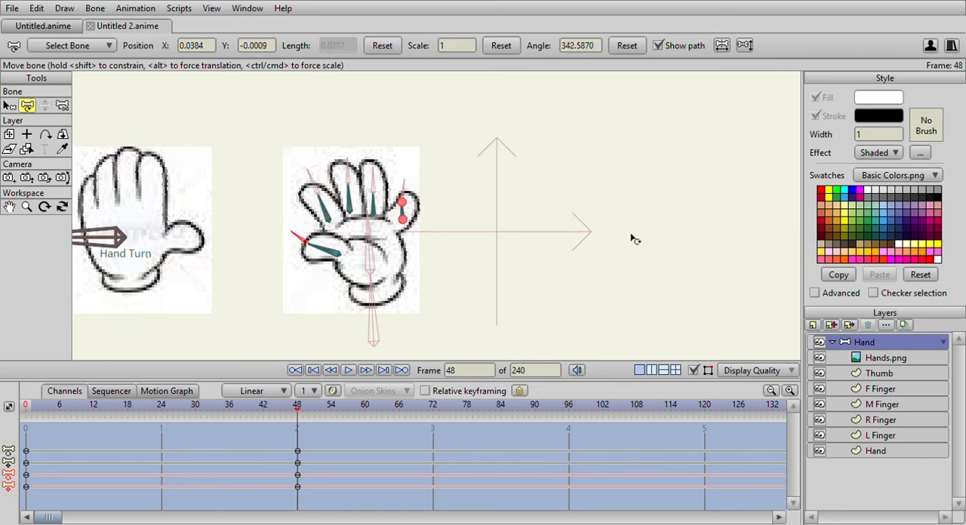
Hide Hands.png and scrub the hand turn back to frame 24.
left_click(820, 357)
scroll(491, 244, "down", 3)
scroll(491, 243, "up", 5)
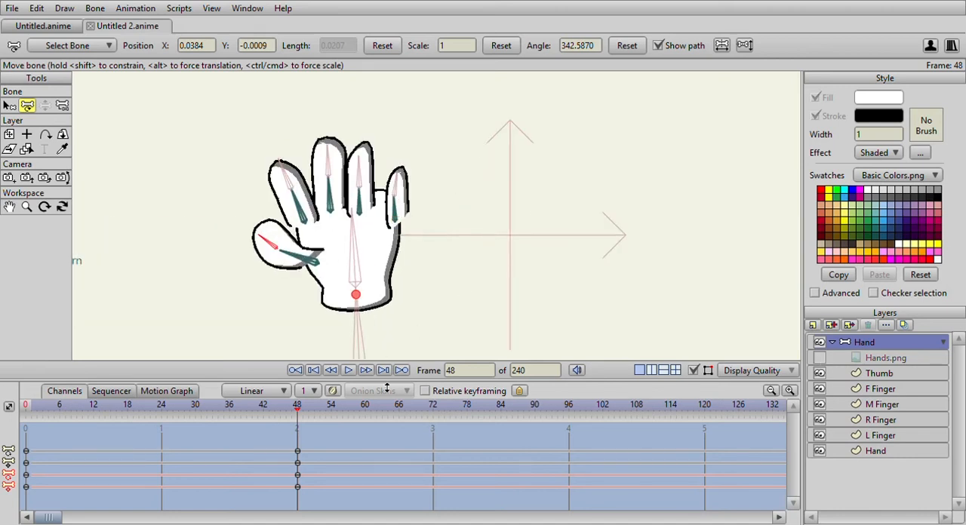
left_click_drag(298, 411, 298, 432)
left_click_drag(299, 414, 162, 446)
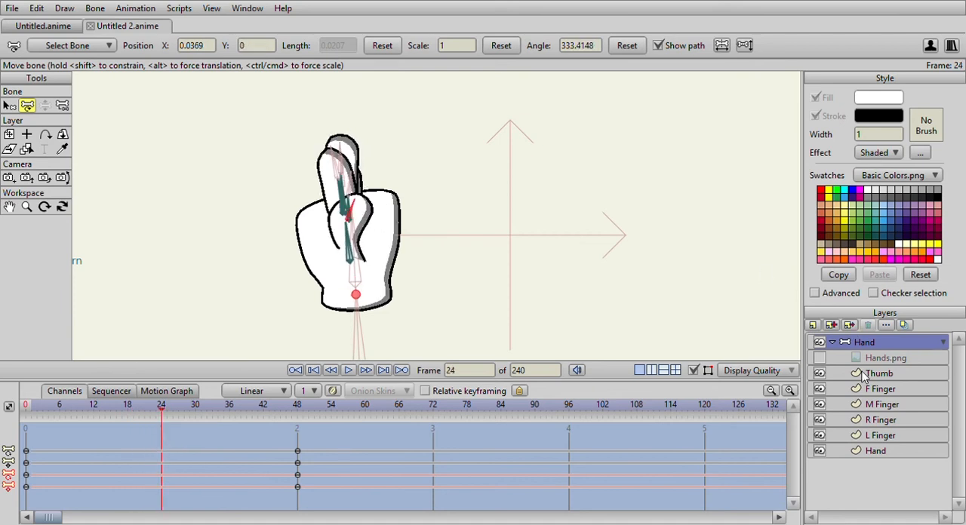
Narrow the palm shape on the Hand vector layer at frame 24 by pulling its upper corners and side points inward.
left_click(894, 451)
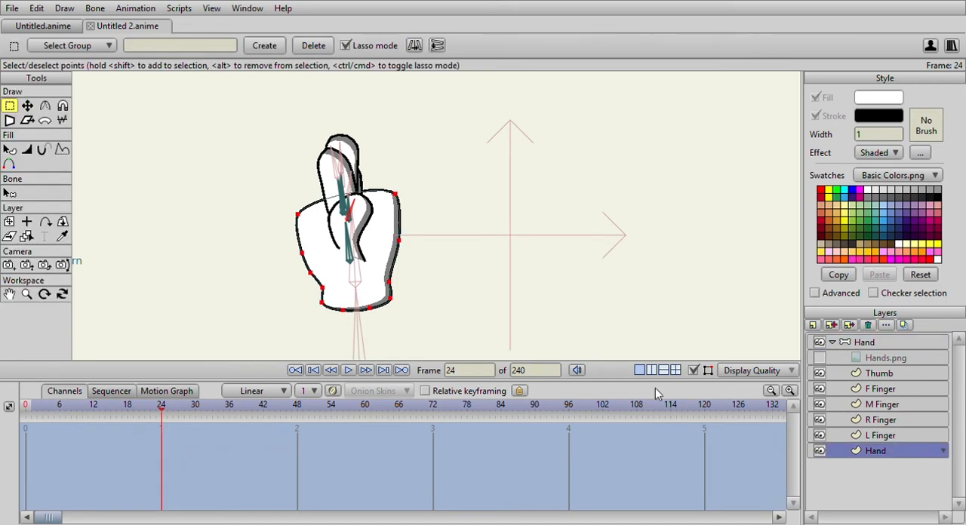
left_click(27, 106)
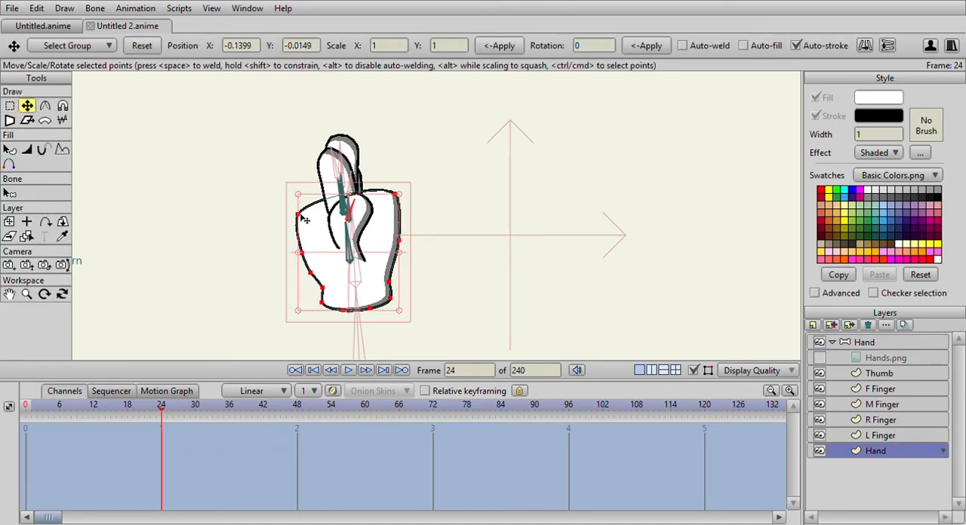
left_click(301, 218)
left_click_drag(304, 219, 314, 267)
left_click_drag(396, 195, 371, 200)
mouse_move(399, 240)
left_mouse_down()
mouse_move(388, 259)
mouse_move(394, 299)
mouse_move(381, 274)
mouse_move(389, 263)
left_mouse_up()
left_click(320, 305)
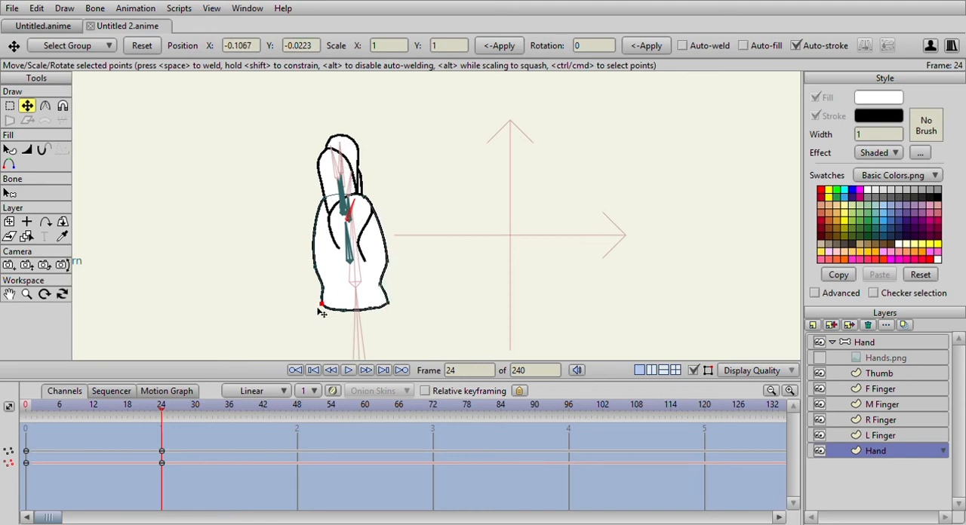
scroll(347, 225, "up", 5)
scroll(348, 225, "down", 3)
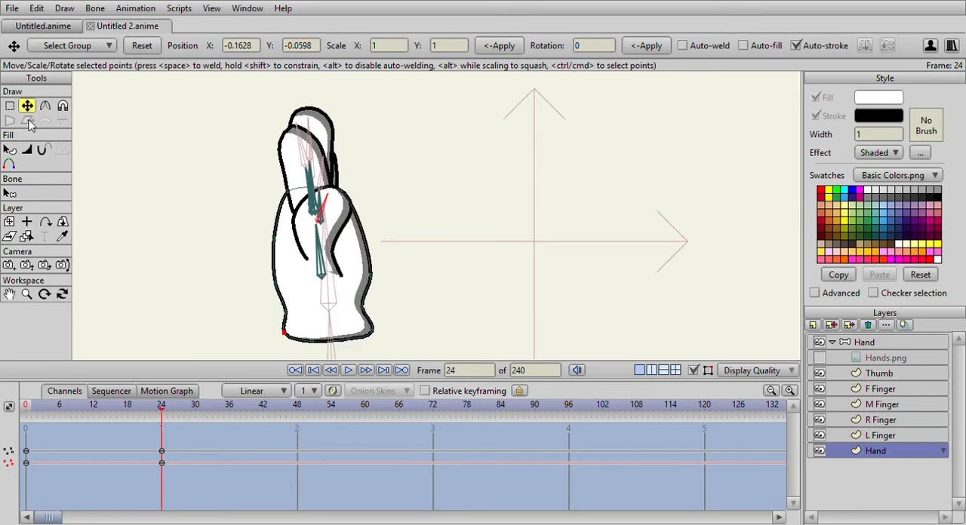
Rotate the thumb's tip bone more upright at frame 24, to an angle of about 350°.
left_click(905, 344)
left_click(28, 106)
scroll(226, 156, "up", 1)
left_click_drag(320, 198, 310, 189)
scroll(337, 240, "down", 2)
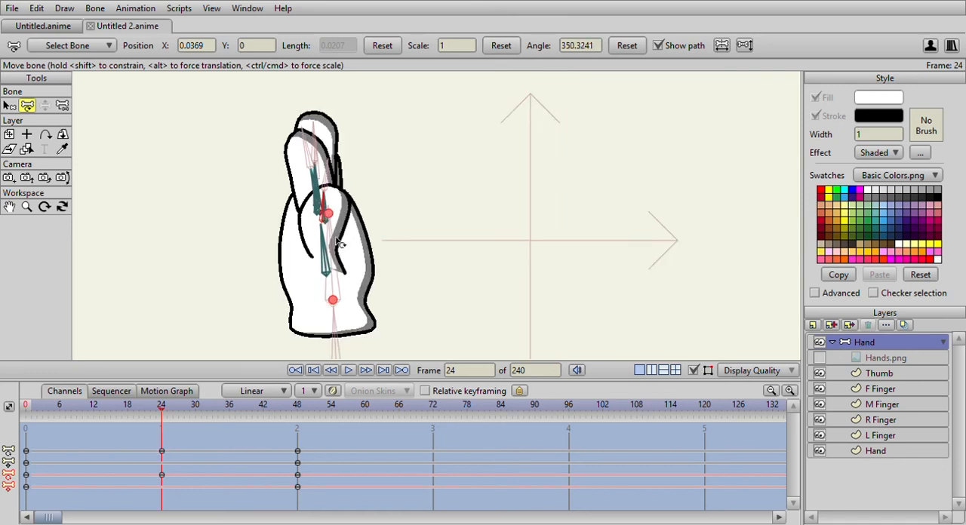
At frame 12, adjust the palm's upper corners and side points so the outline meets the fingers and thumb smoothly.
scroll(340, 243, "down", 1)
left_click(32, 410)
left_click_drag(31, 410, 95, 426)
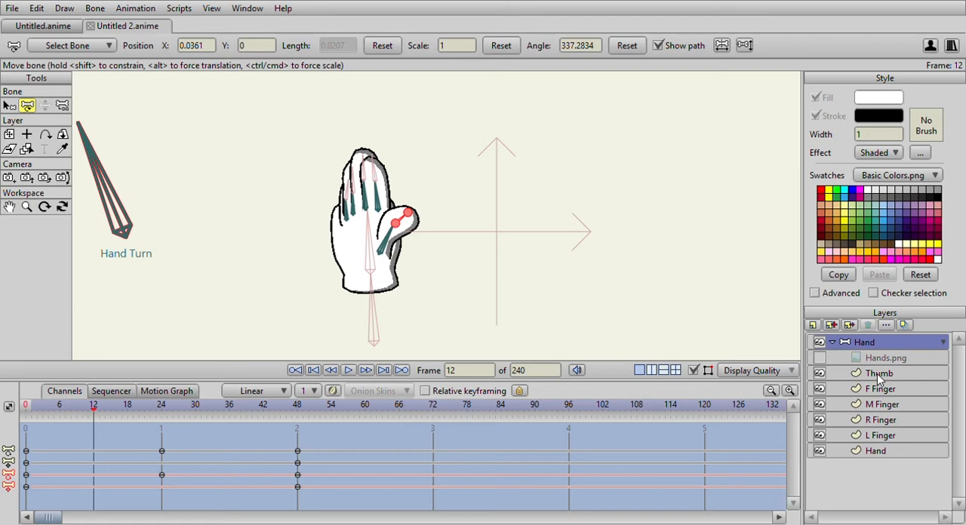
left_click(886, 452)
left_click(28, 106)
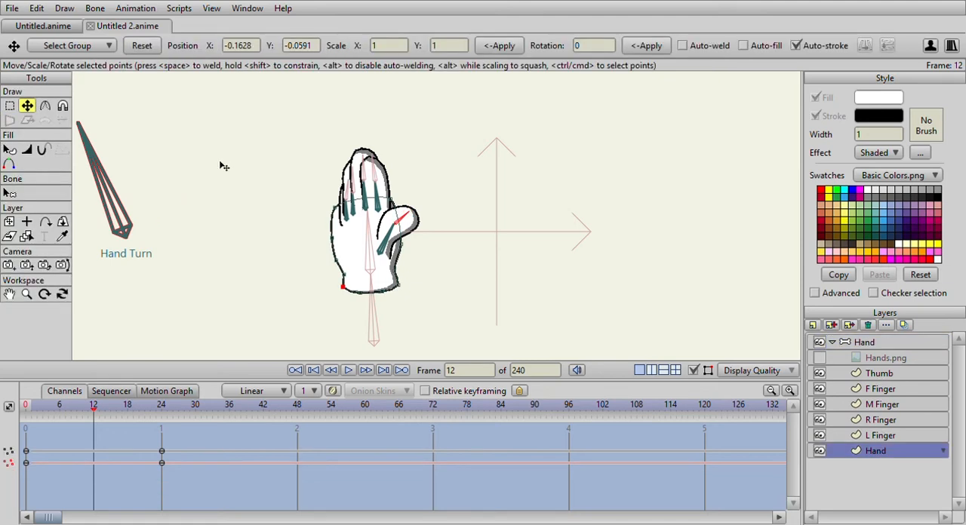
scroll(258, 211, "up", 3)
left_click_drag(229, 206, 240, 215)
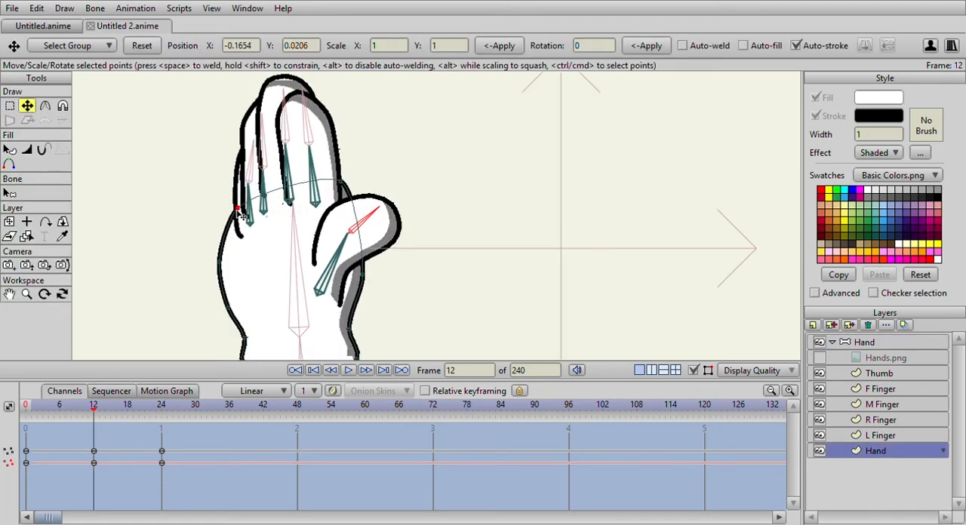
left_click_drag(343, 182, 344, 195)
left_click_drag(219, 269, 232, 310)
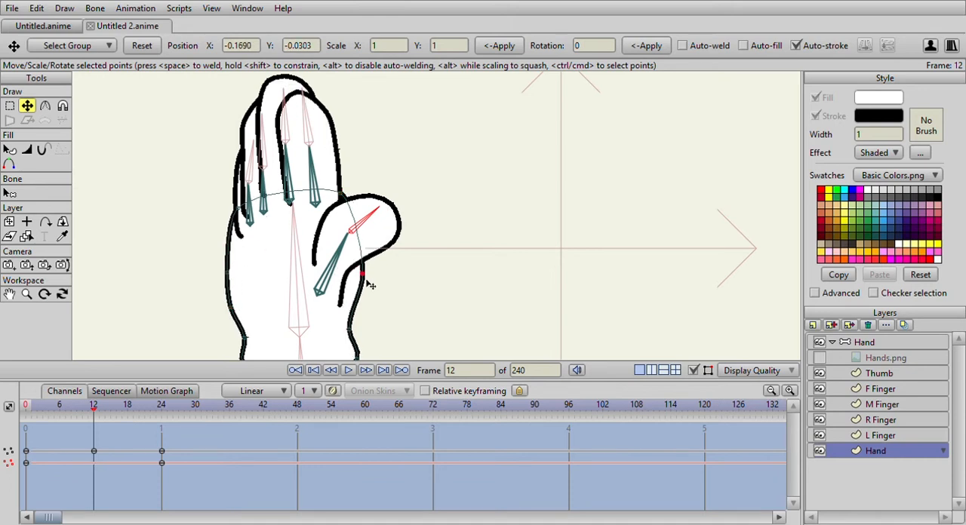
left_click_drag(366, 282, 362, 294)
scroll(365, 293, "down", 4)
scroll(400, 274, "up", 3)
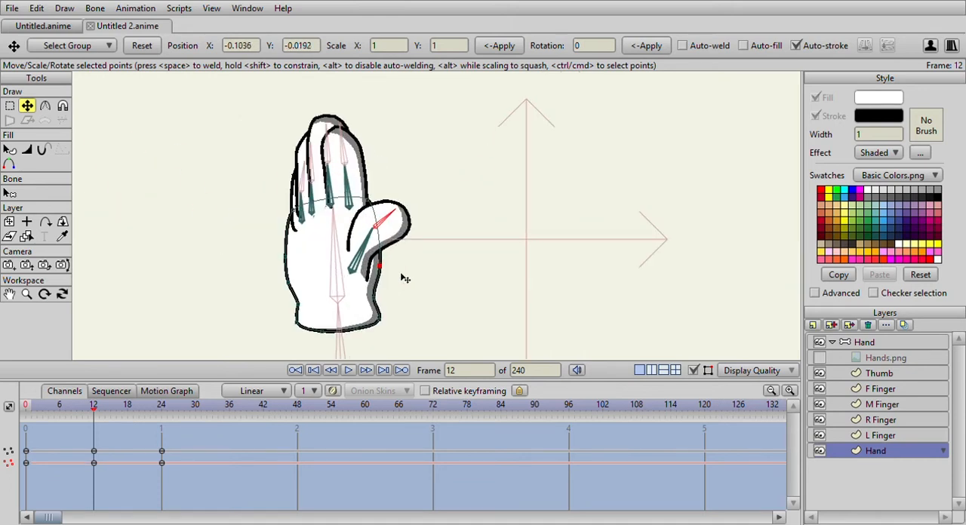
Copy the palm shape's keyframes from frame 0 and paste them at frame 48.
left_click_drag(97, 411, 163, 431)
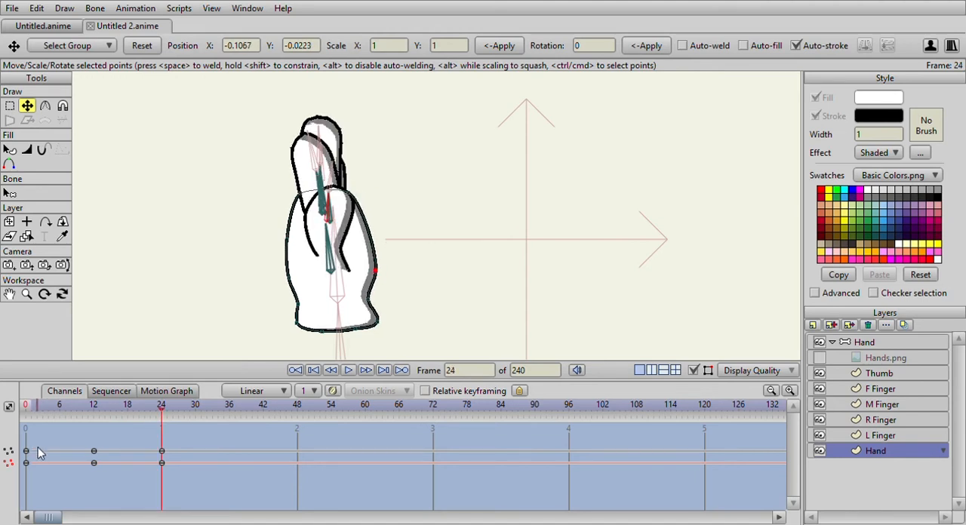
left_click(29, 470)
left_click_drag(165, 410, 297, 410)
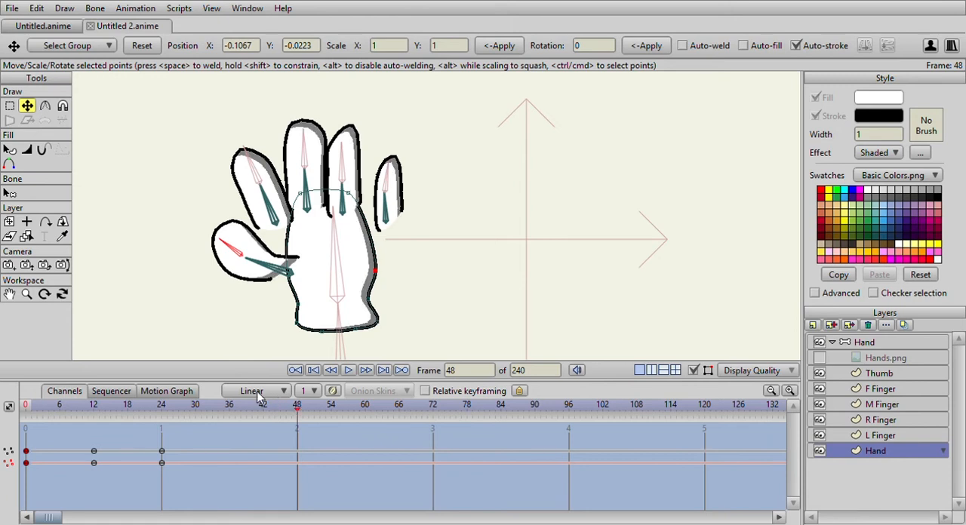
left_click_drag(41, 445, 25, 467)
key("ctrl+c")
key("ctrl+v")
scroll(371, 259, "down", 5)
scroll(382, 246, "up", 3)
scroll(384, 248, "up", 2)
left_click_drag(34, 411, 297, 405)
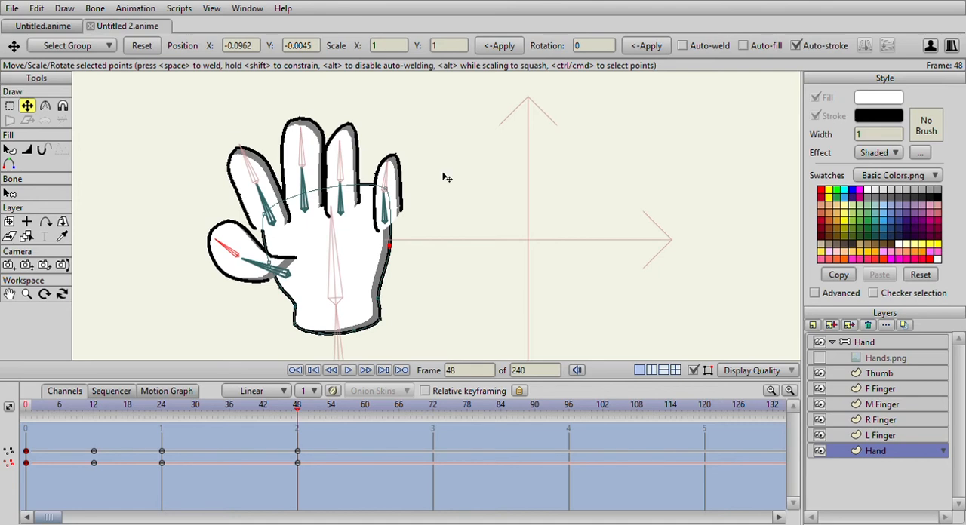
Move the finger and thumb bones at frame 48 so they join the palm, and scrub through the turn.
scroll(447, 177, "up", 3)
scroll(417, 176, "down", 4)
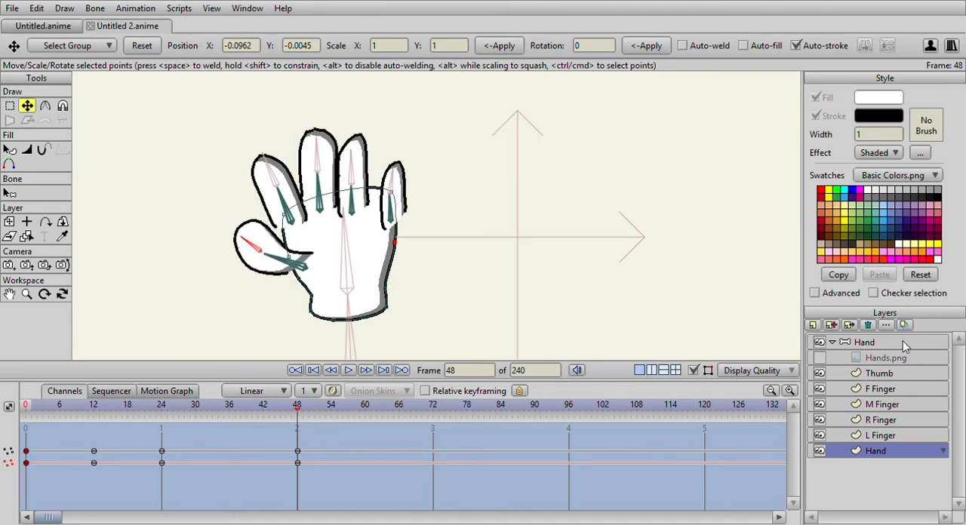
left_click(905, 345)
left_click(26, 105)
left_click(392, 220)
mouse_move(397, 224)
left_mouse_down()
mouse_move(360, 202)
mouse_move(341, 217)
mouse_move(300, 220)
left_mouse_up()
left_click_drag(302, 263, 312, 265)
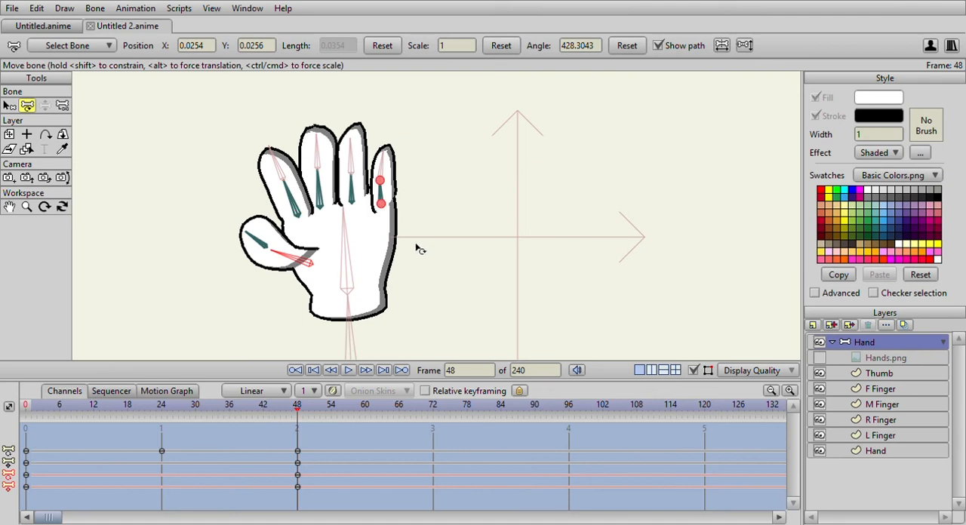
scroll(385, 279, "down", 3)
left_click_drag(36, 411, 300, 396)
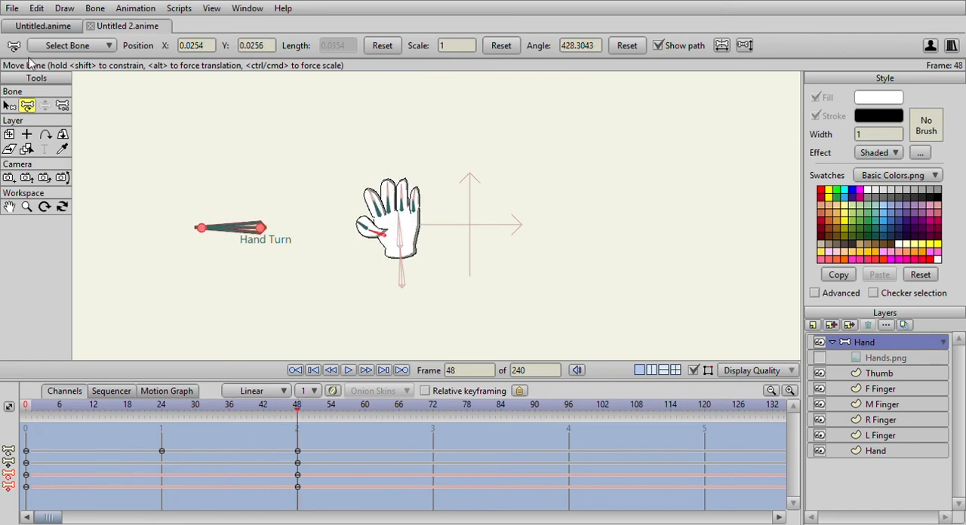
scroll(421, 257, "up", 5)
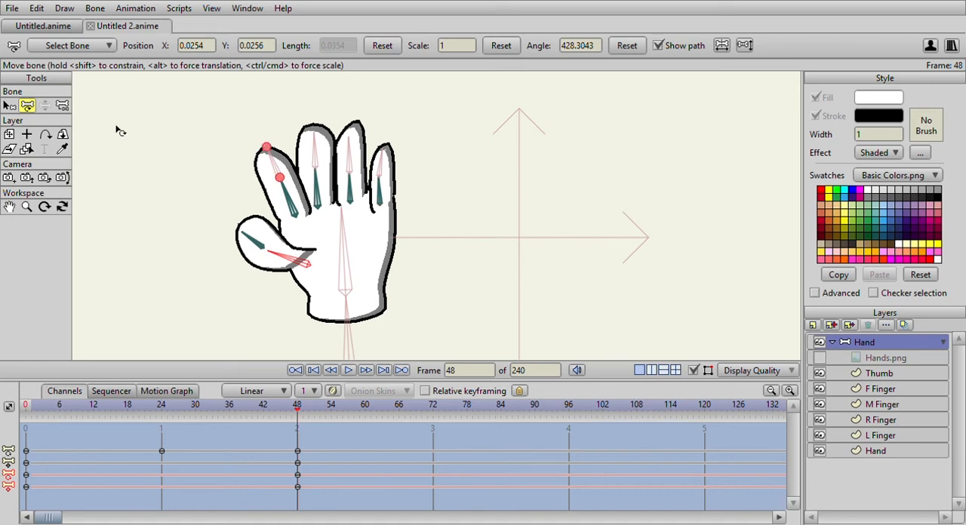
Examine the keyframes of the thumb, finger and palm layers at frame 48, one layer after another.
left_click(900, 371)
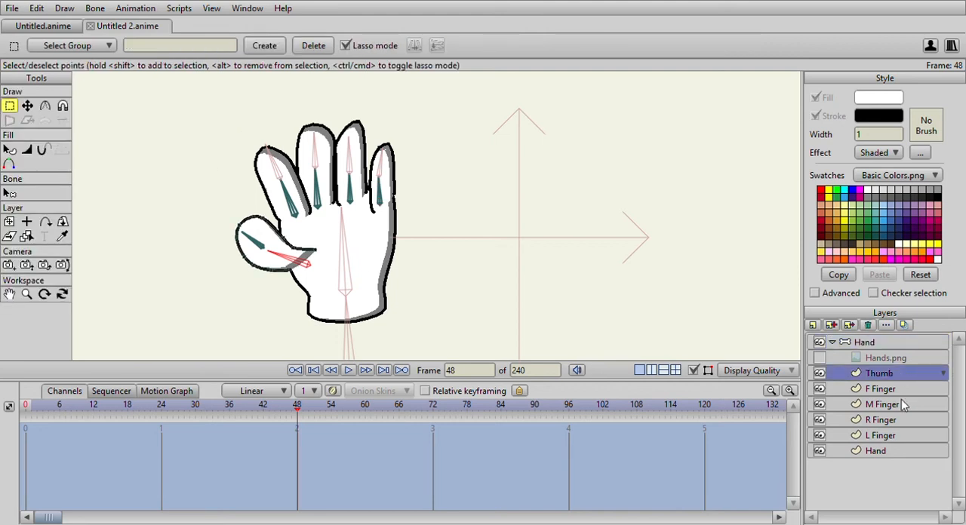
left_click(902, 389)
left_click(903, 407)
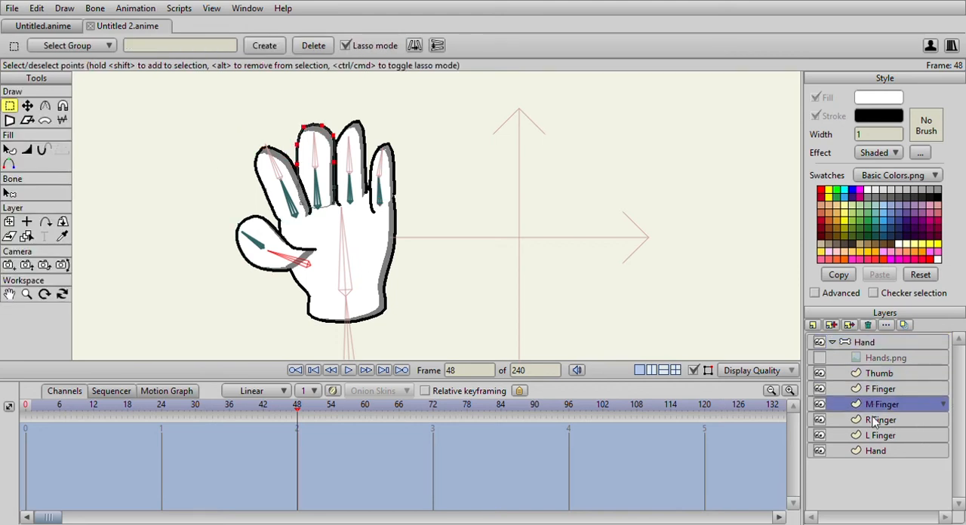
left_click(900, 421)
left_click(895, 436)
left_click(899, 451)
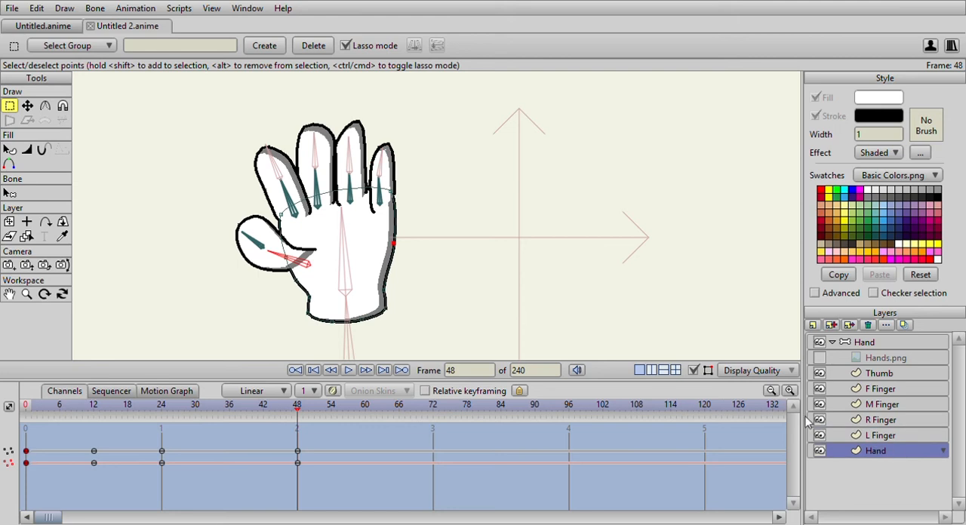
left_click(27, 106)
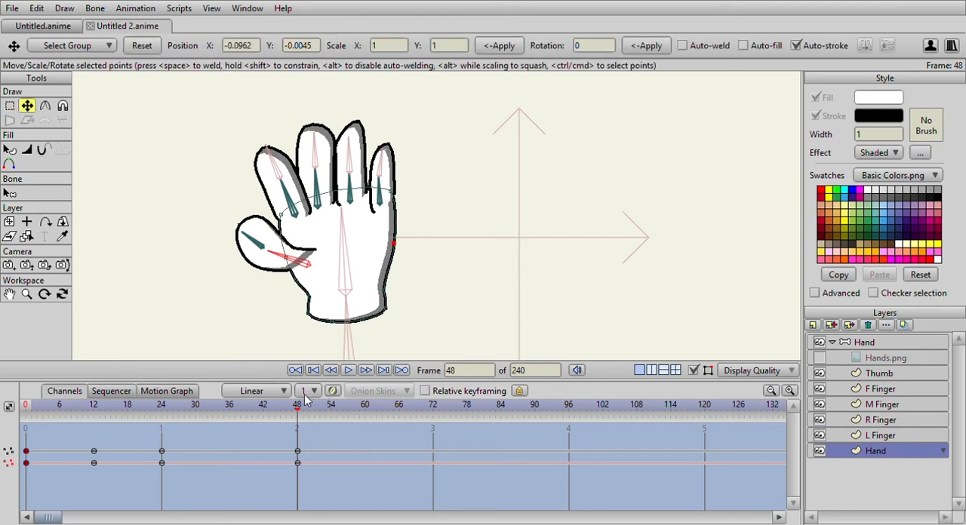
Scrub the turn between frames 48 and 0 and examine how the fingers and thumb overlap the palm.
left_click_drag(297, 408, 98, 442)
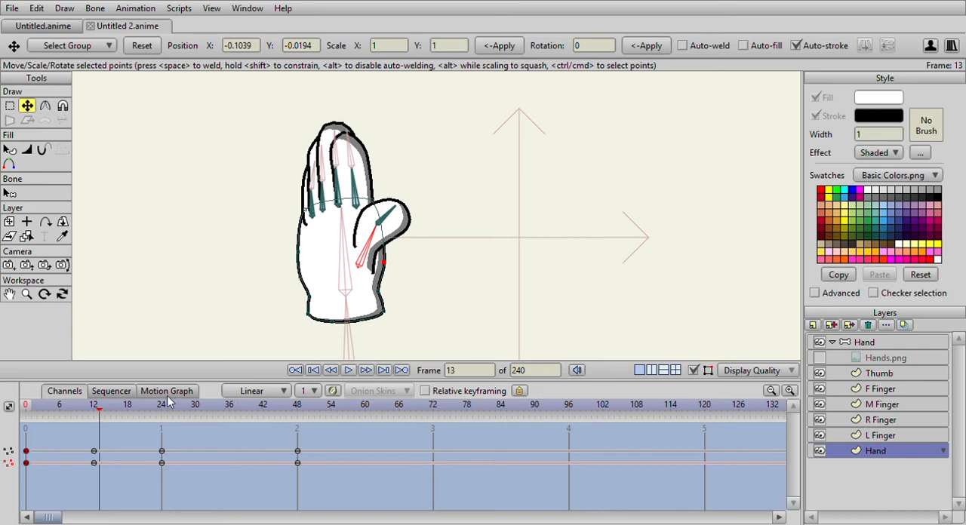
left_click(93, 408)
left_click_drag(93, 408, 26, 408)
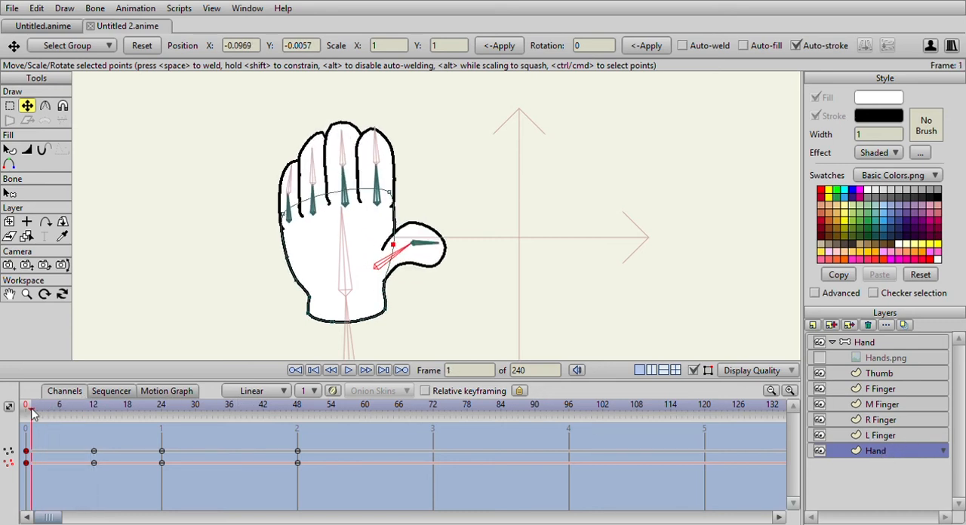
left_click(866, 342)
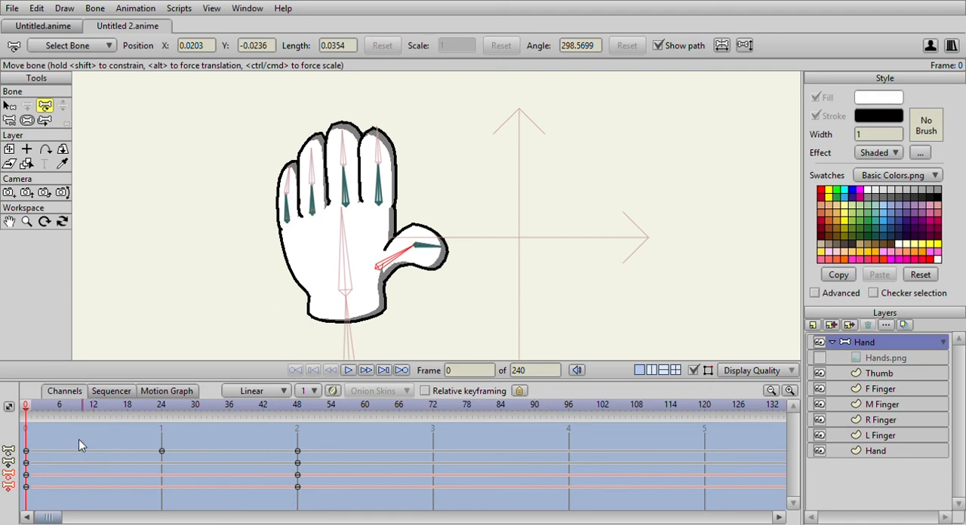
left_click_drag(30, 407, 65, 405)
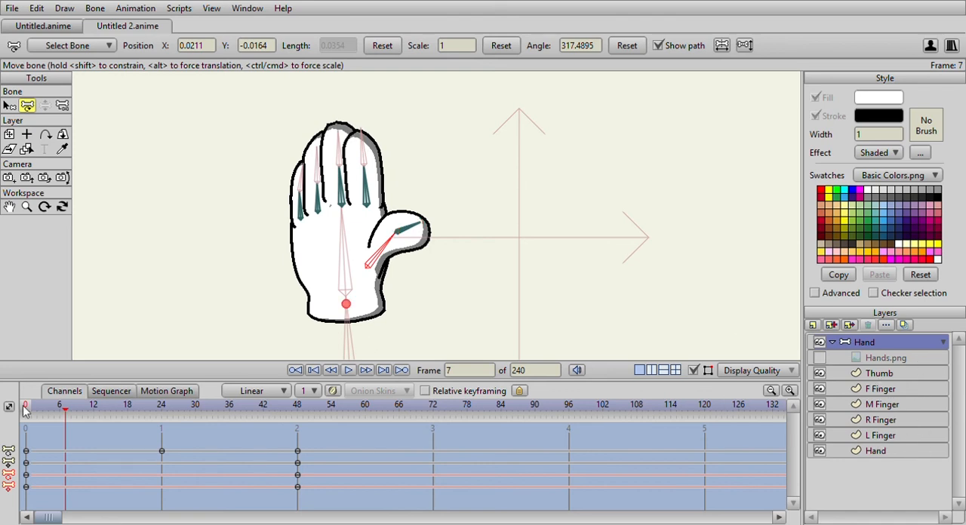
left_click_drag(39, 410, 95, 421)
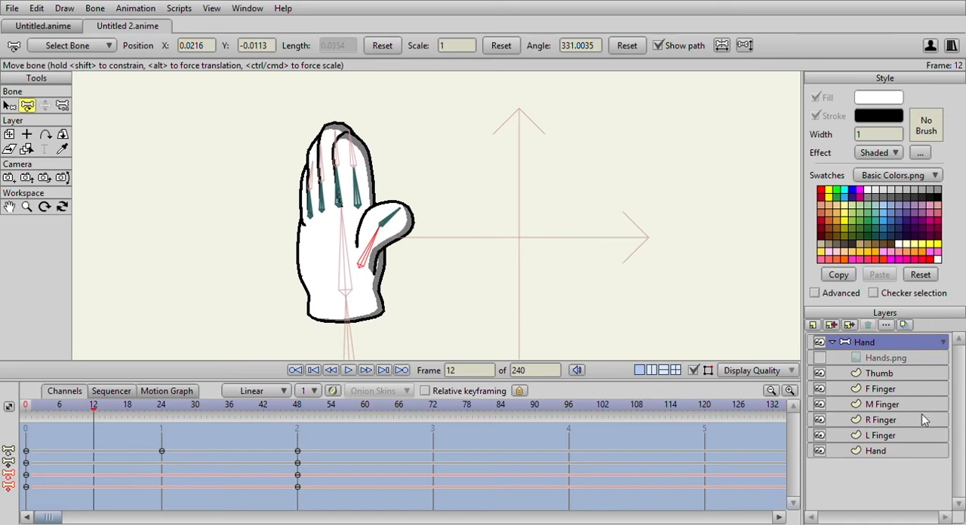
At frame 12, move the palm's Hand layer between the Thumb and F Finger layers, and scrub the timeline.
left_click(877, 450)
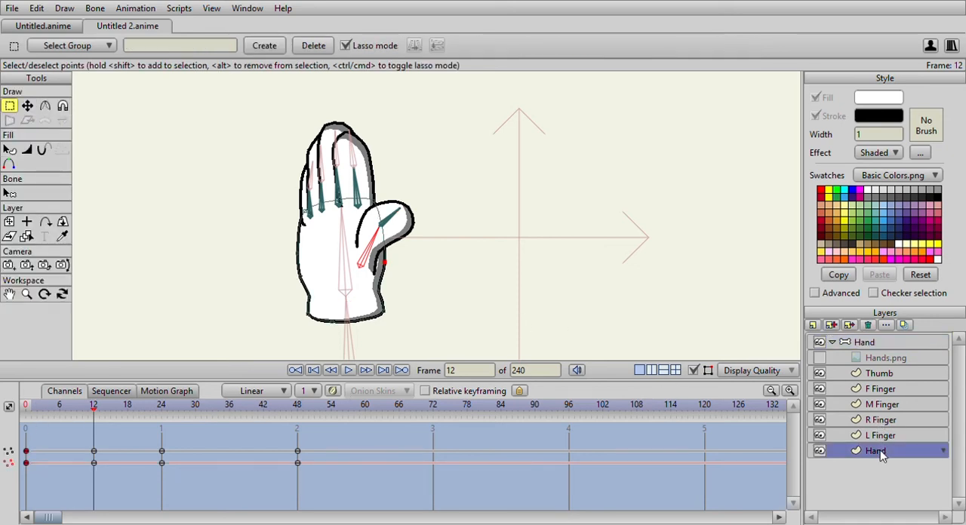
left_click_drag(880, 453, 883, 390)
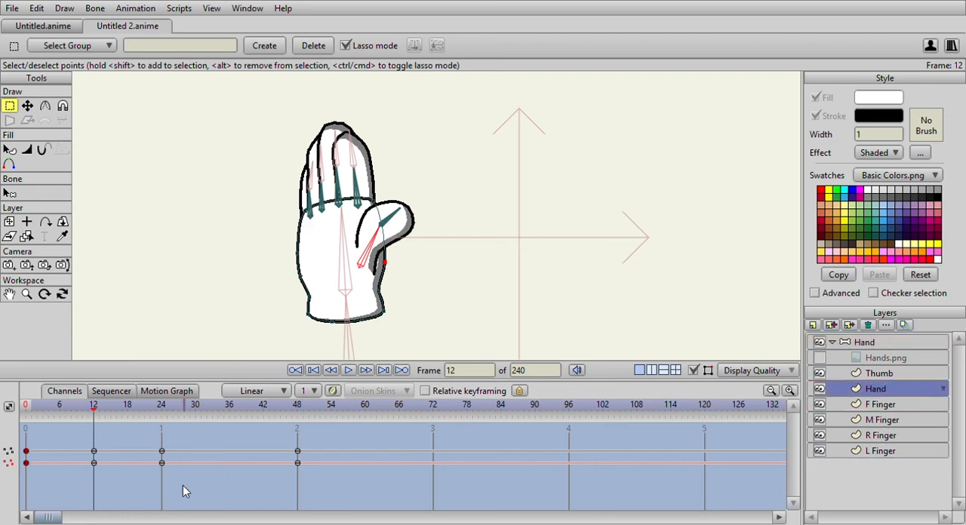
left_click_drag(29, 409, 275, 457)
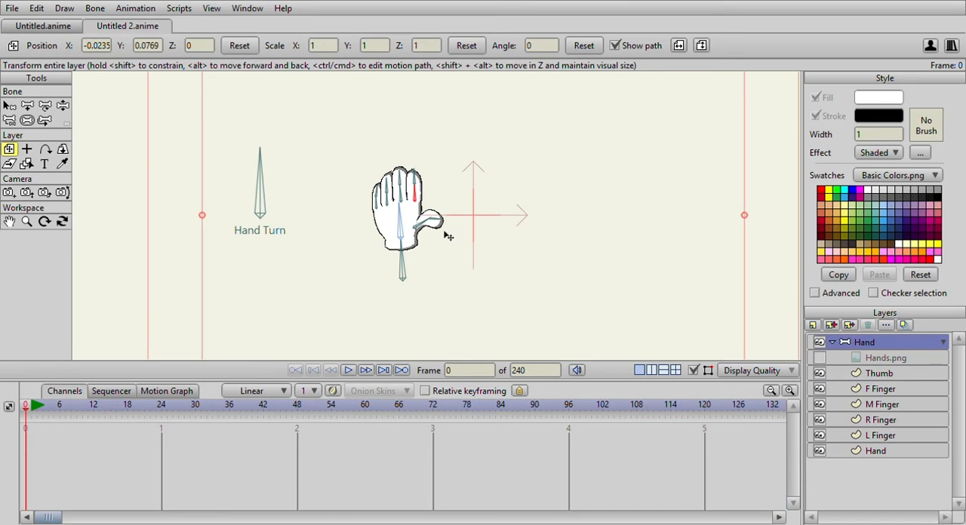
Play the Hand Turn action through to frame 48 and examine the palm's edge over the finger bases.
left_click(63, 105)
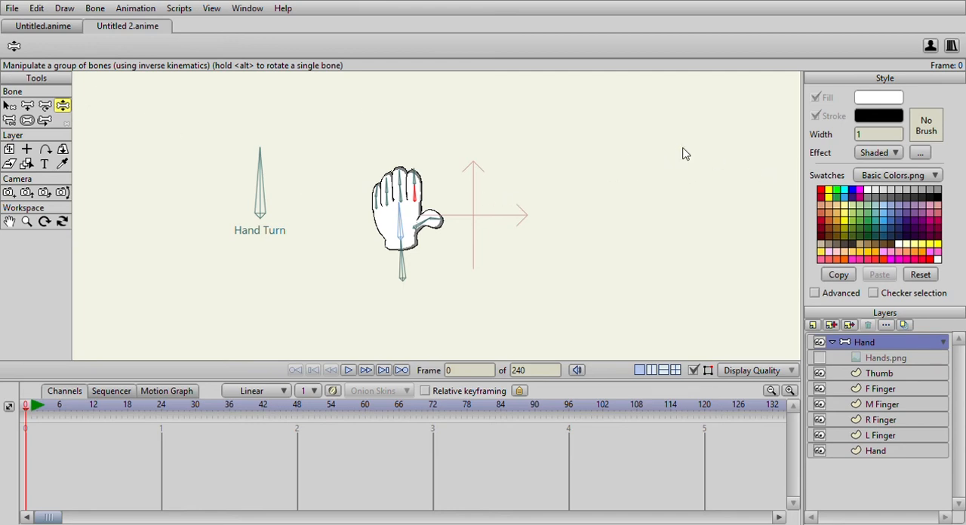
key("Right")
left_click_drag(30, 411, 297, 413)
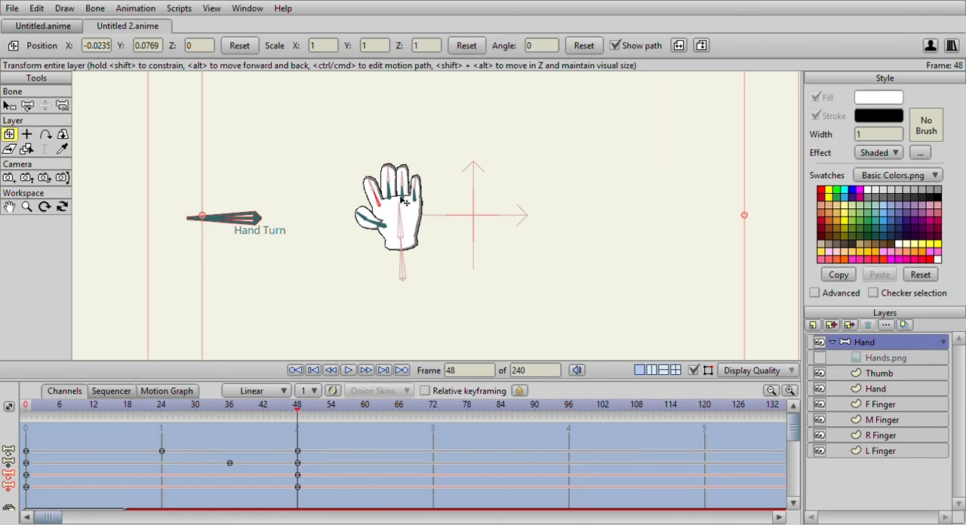
scroll(404, 194, "up", 3)
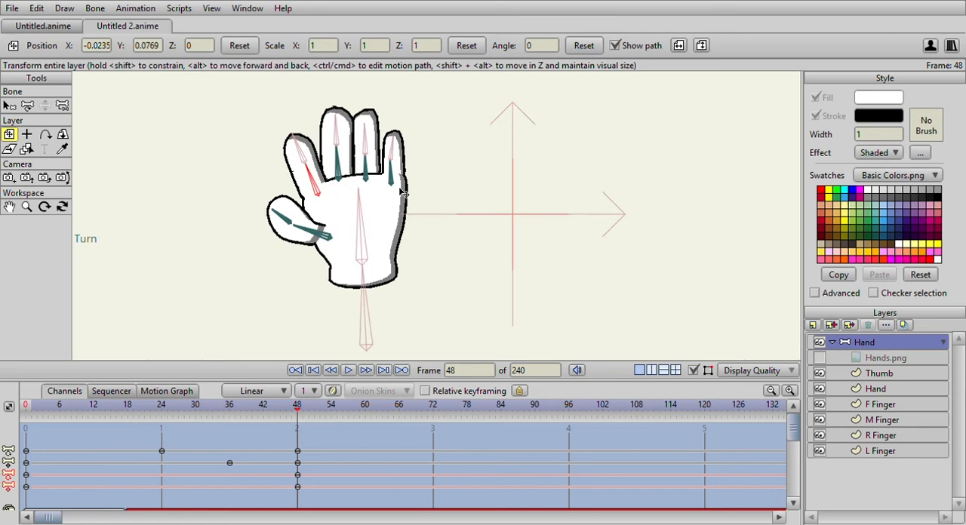
Scrub the turn with the palm layer selected and compare the end pose with the Hands.png reference, leaving the reference hidden.
left_click(875, 388)
left_click(31, 411)
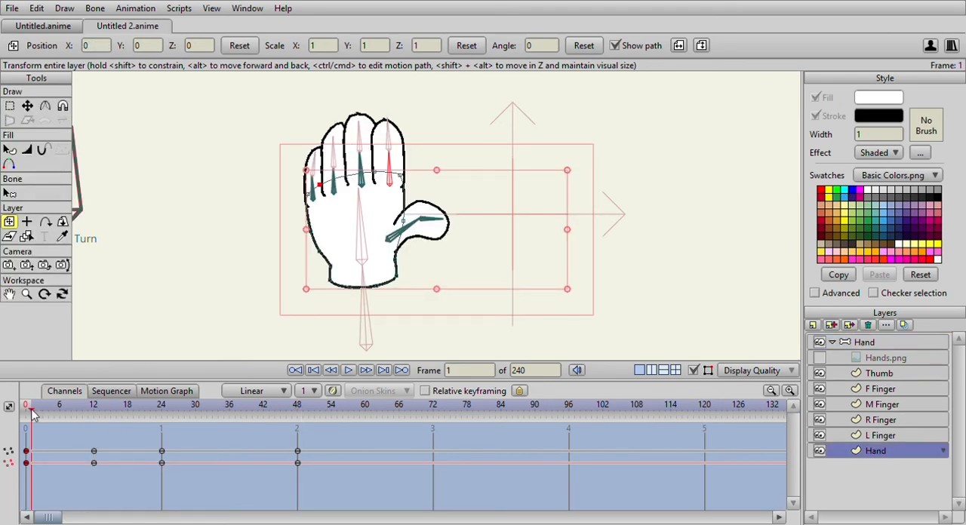
left_click_drag(40, 411, 286, 420)
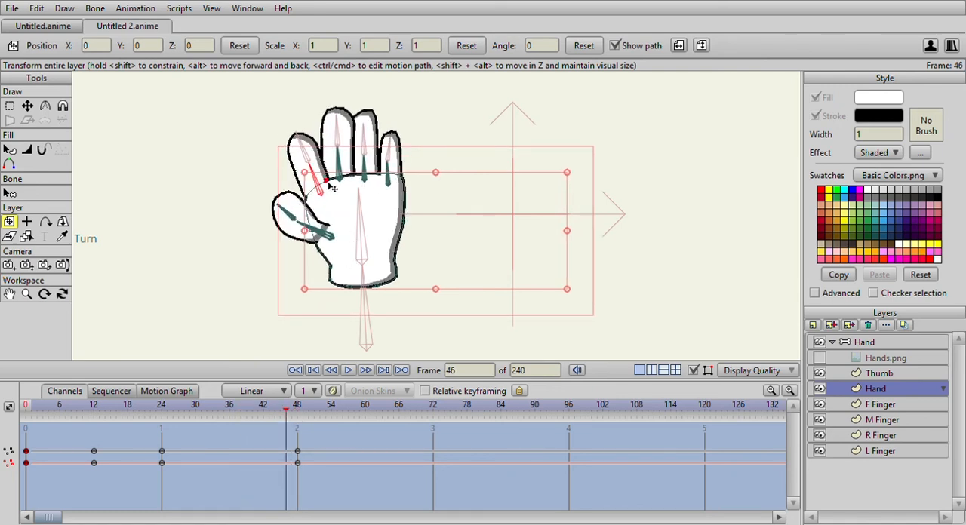
left_click(295, 370)
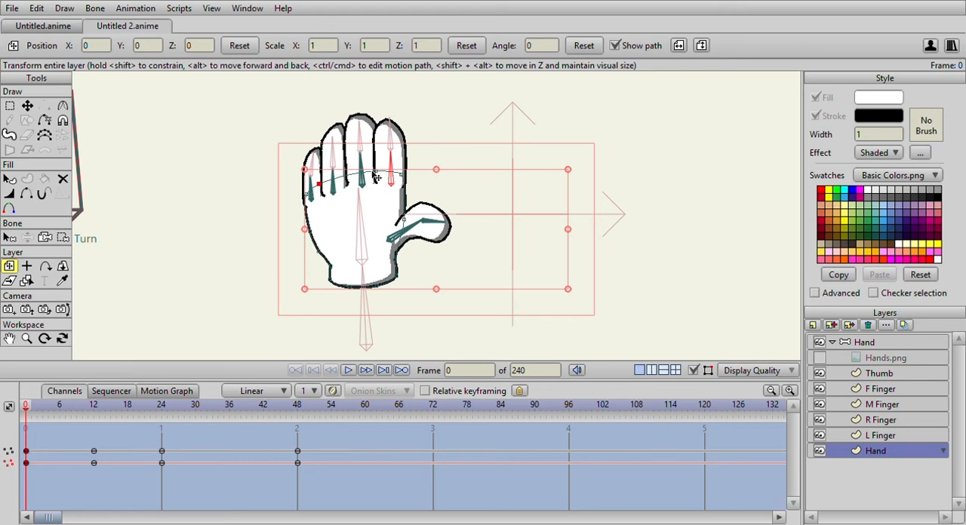
left_click_drag(33, 407, 306, 421)
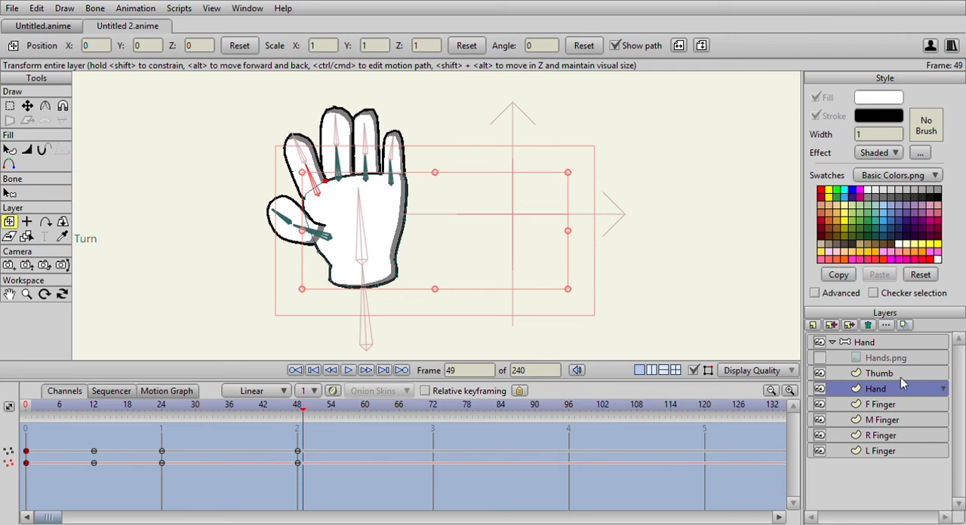
left_click(819, 359)
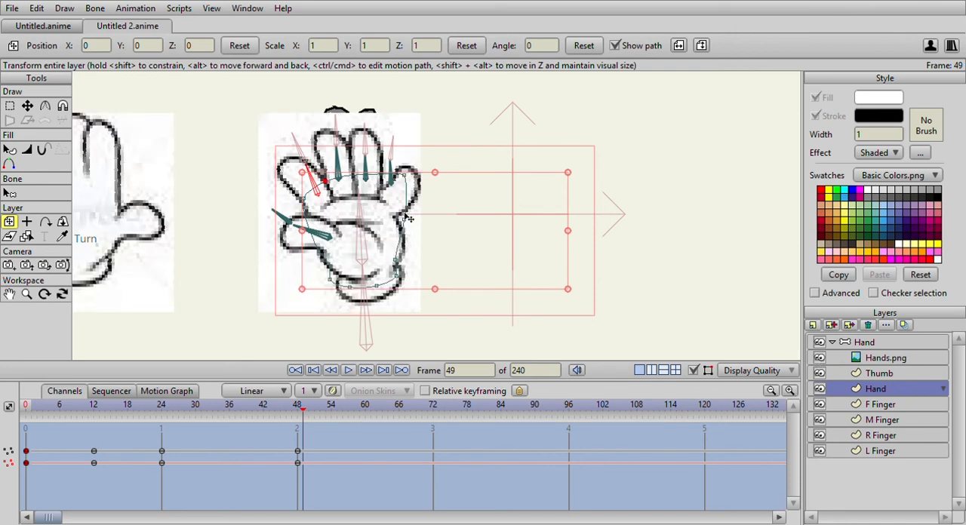
left_click(819, 358)
scroll(379, 238, "down", 2)
scroll(379, 238, "up", 2)
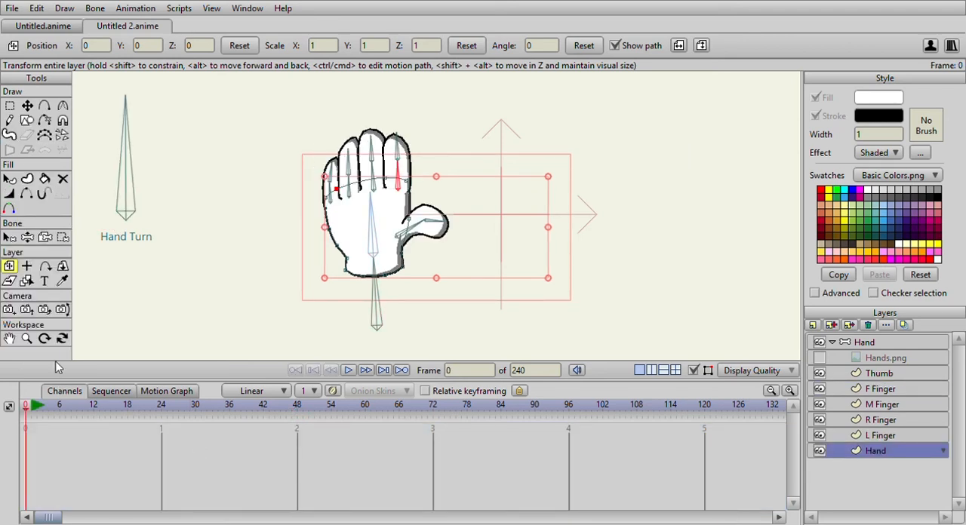
scroll(362, 232, "down", 5)
scroll(366, 235, "up", 4)
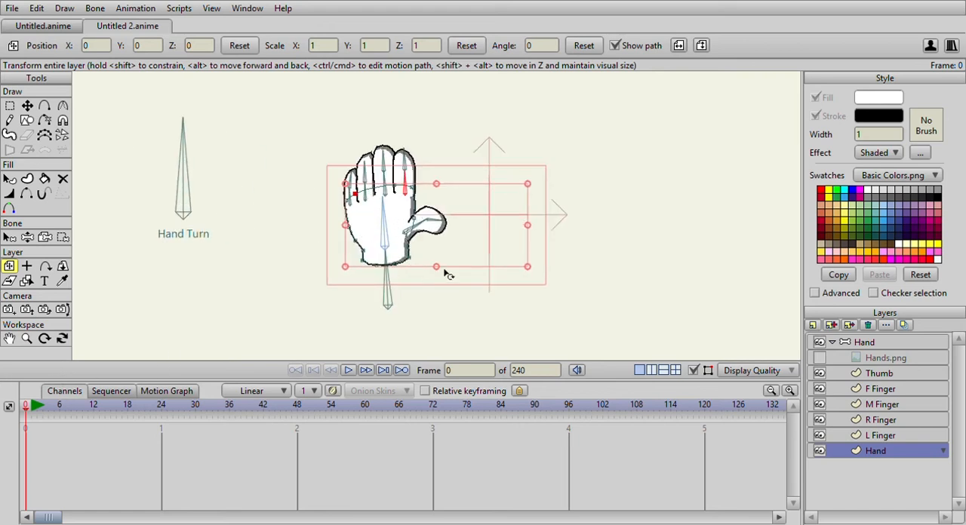
scroll(444, 275, "down", 5)
scroll(446, 271, "up", 3)
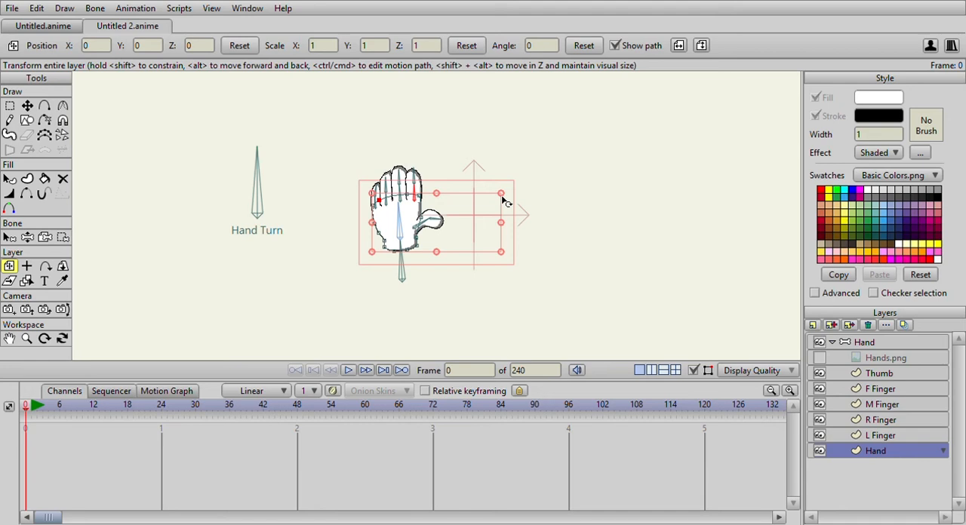
Collapse the Hand bone layer and add a short, upright, separate bone beside the fingers, above the thumb.
left_click(9, 238)
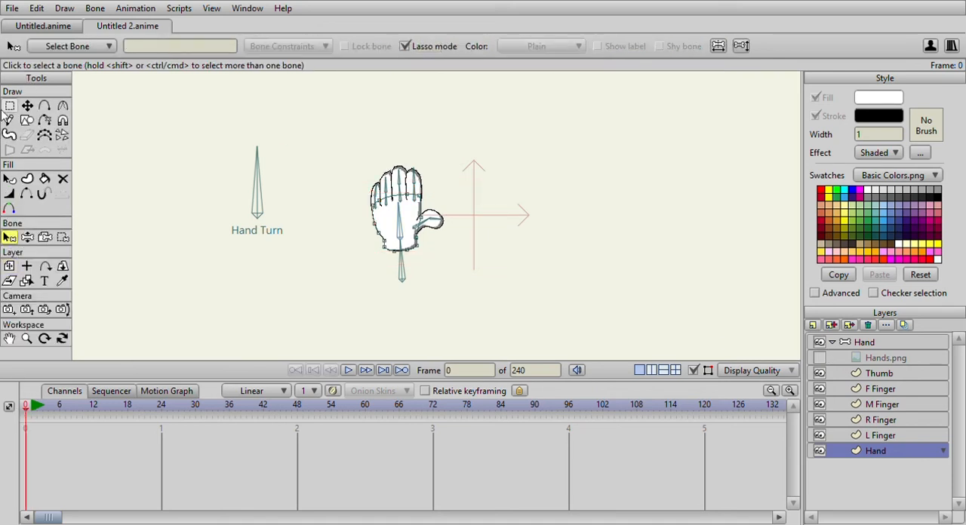
left_click(899, 345)
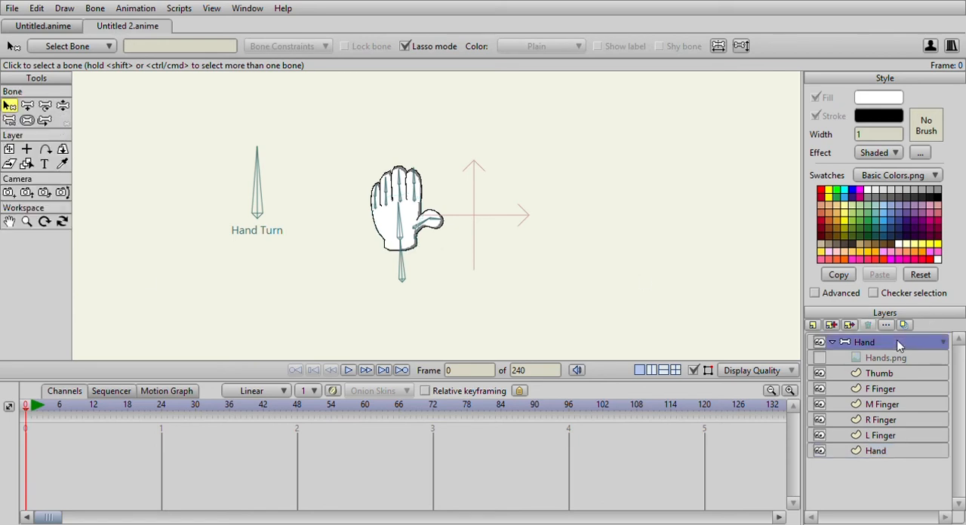
left_click(832, 342)
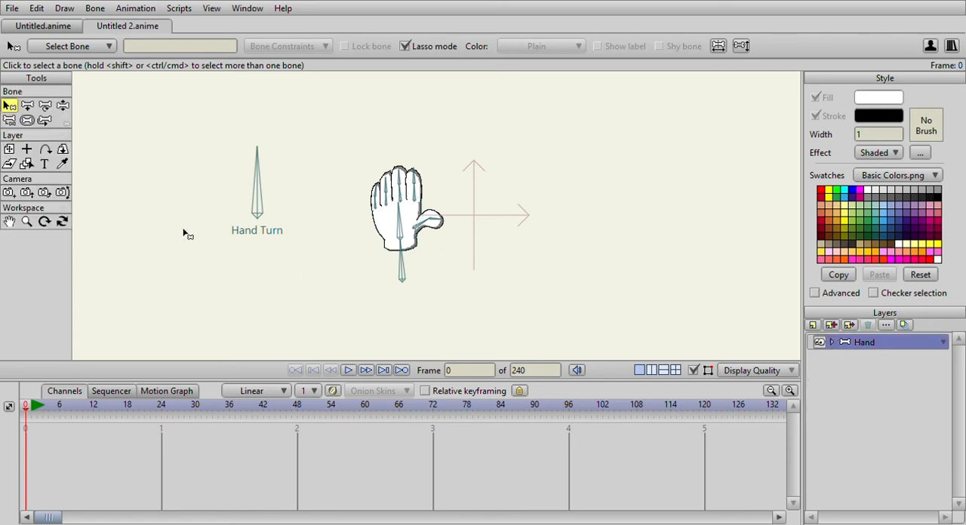
left_click(26, 106)
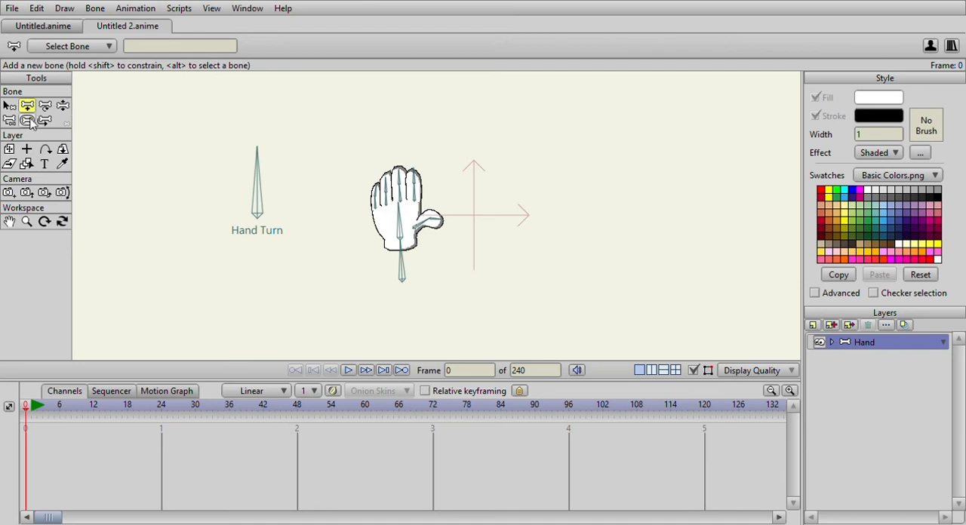
scroll(297, 172, "up", 3)
scroll(468, 149, "down", 3)
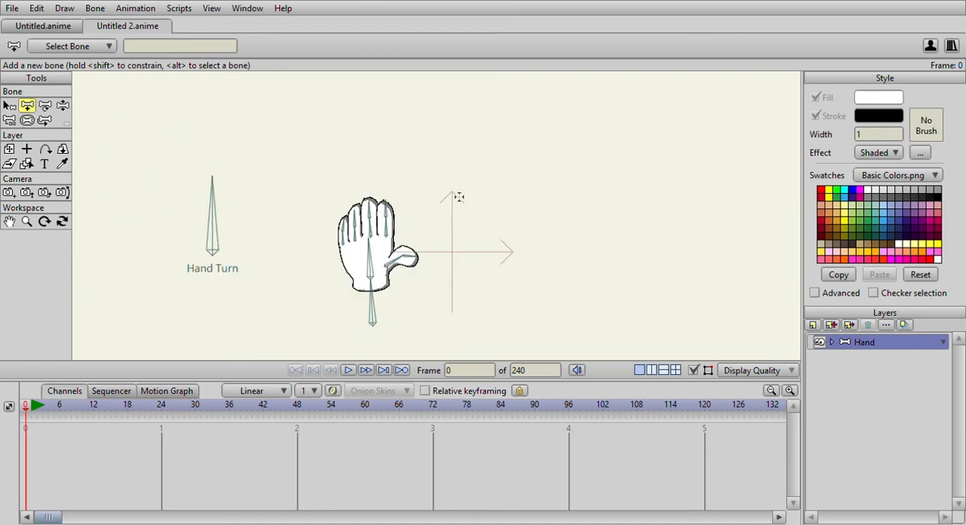
left_click_drag(436, 200, 433, 172)
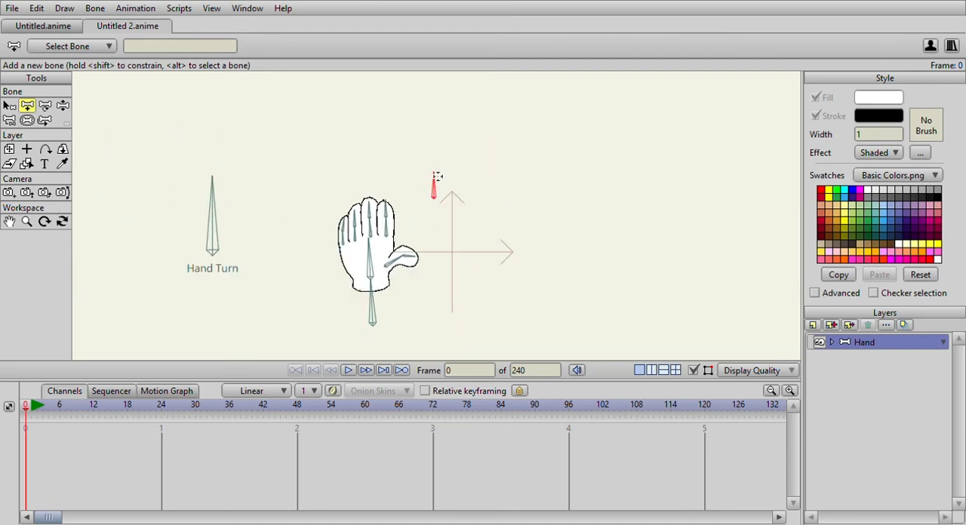
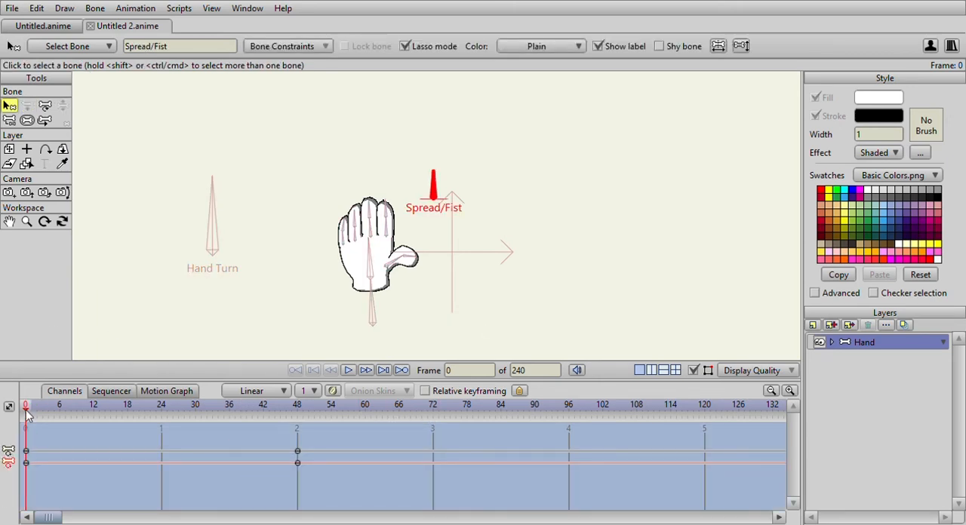
At frame 48 of the Spread/Fist action, rotate the lower bones of all four fingers and the thumb into a spread-hand pose.
left_click_drag(27, 412, 298, 424)
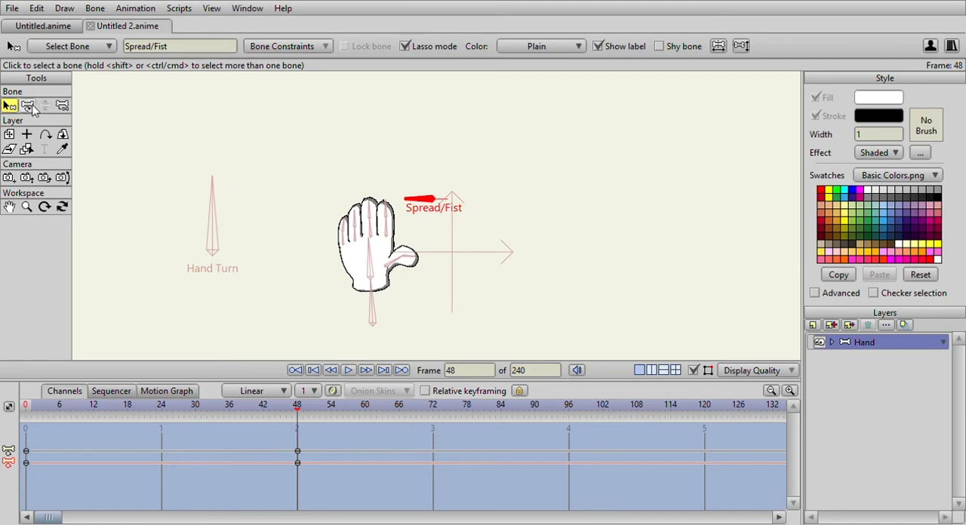
left_click(28, 107)
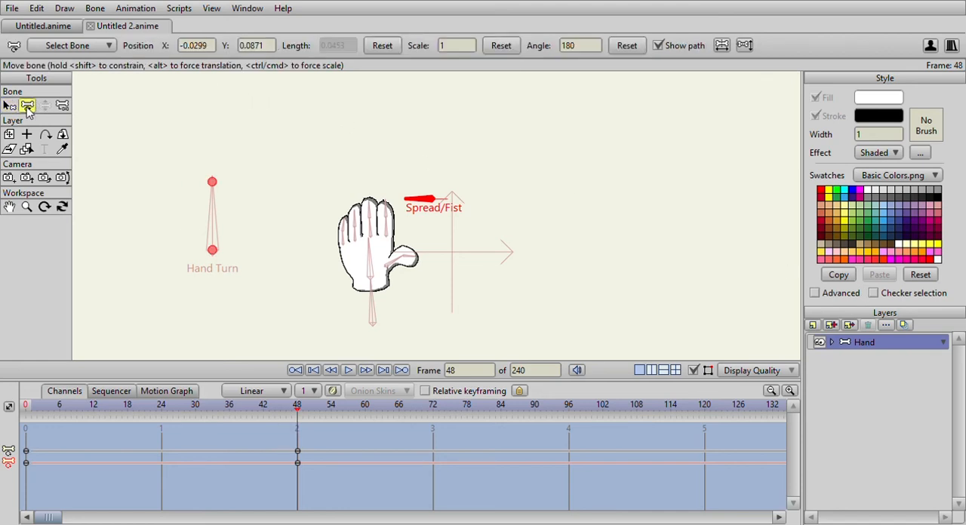
scroll(172, 134, "up", 3)
left_click_drag(248, 179, 306, 134)
scroll(308, 136, "up", 2)
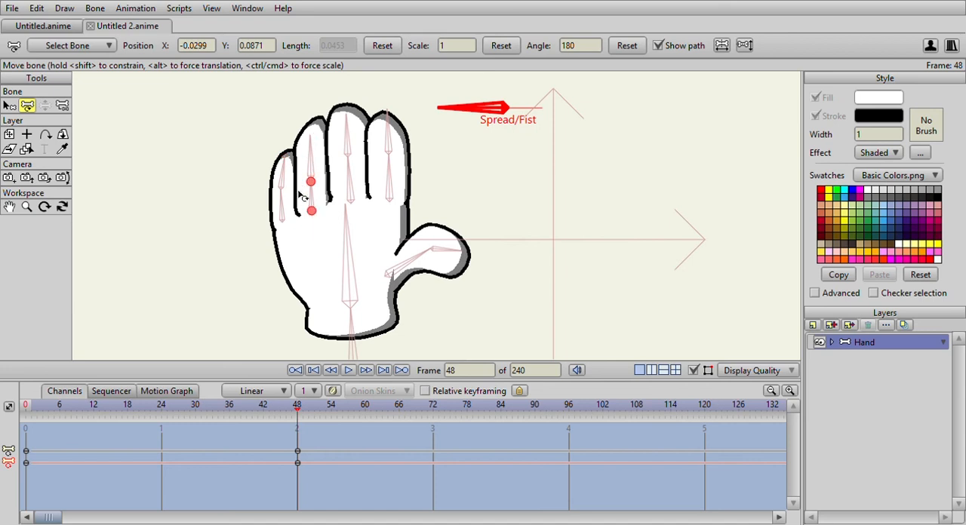
left_click_drag(293, 202, 273, 198)
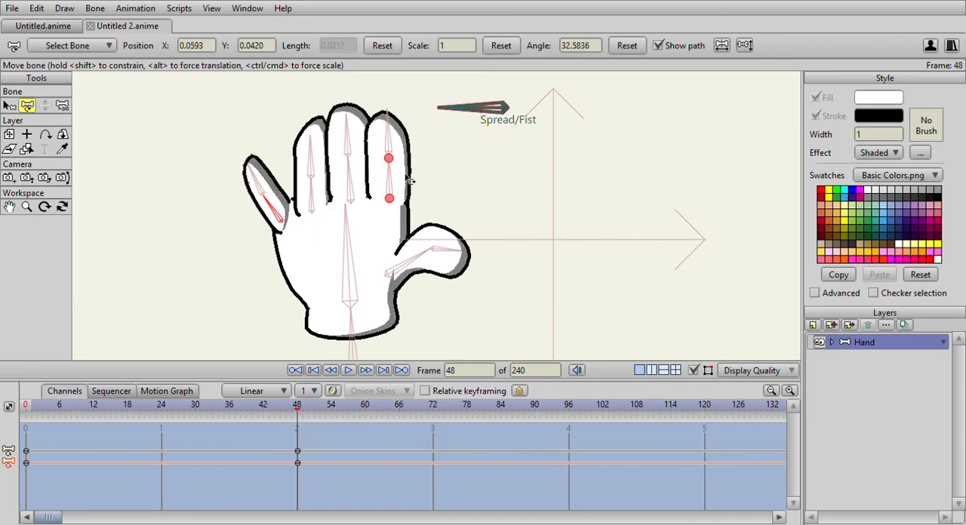
left_click_drag(402, 163, 432, 175)
left_click_drag(362, 162, 374, 164)
left_click_drag(310, 177, 296, 181)
left_click_drag(422, 276, 431, 291)
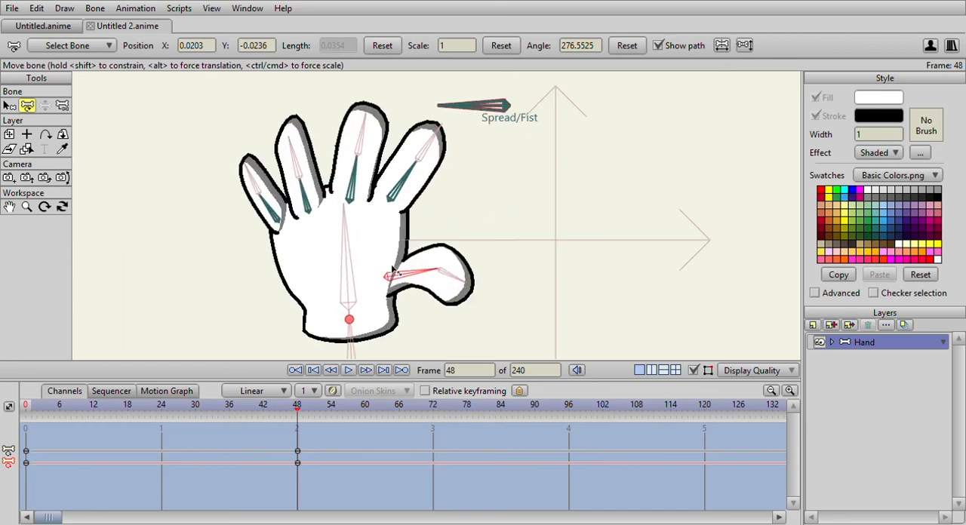
Rotate the lower bone of the little finger further outward to about 61° and the index finger's to about 303°.
left_click(273, 196)
left_click_drag(273, 197, 260, 208)
left_click(420, 184)
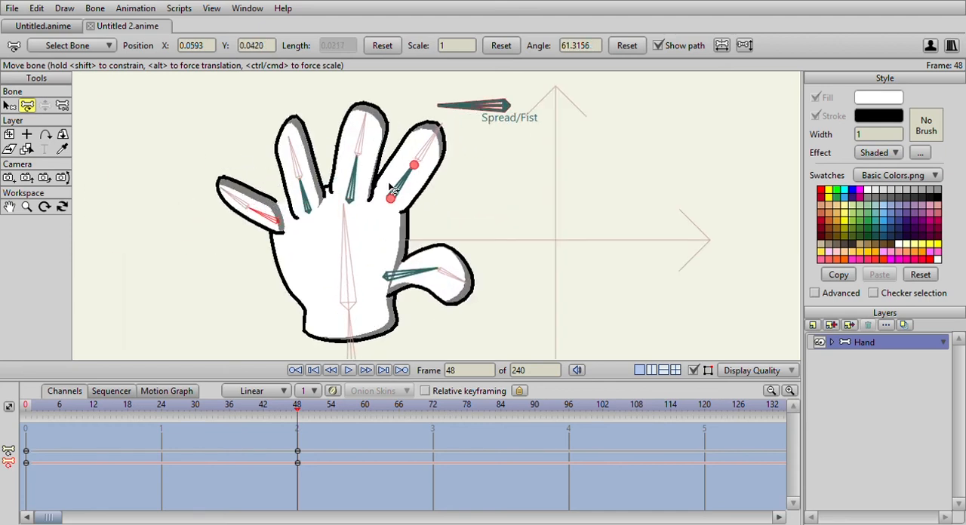
left_click_drag(425, 181, 443, 191)
scroll(443, 192, "down", 9)
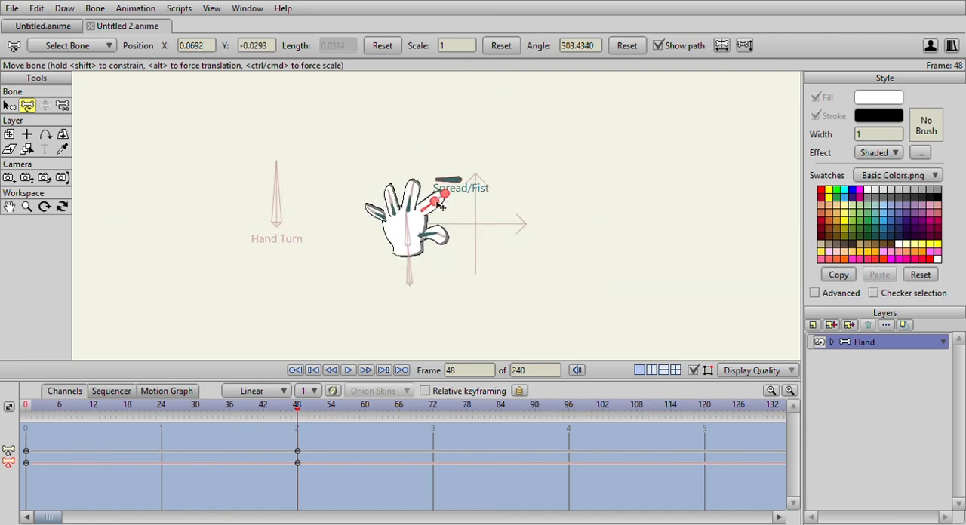
scroll(289, 341, "up", 6)
mouse_move(297, 409)
left_mouse_down()
mouse_move(116, 410)
mouse_move(7, 427)
mouse_move(289, 423)
mouse_move(297, 422)
mouse_move(32, 423)
mouse_move(297, 408)
left_mouse_up()
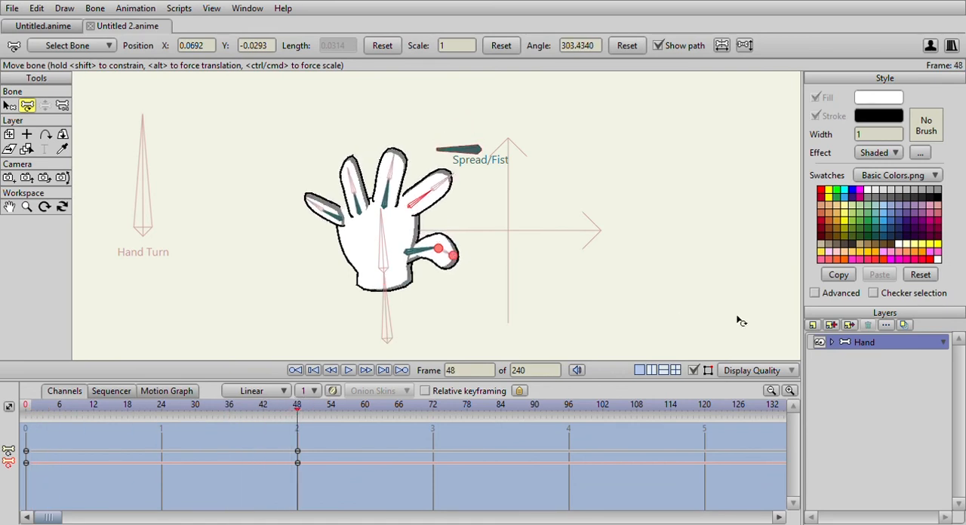
On the F Finger layer at frame 48, move the outline points at the finger's base so it joins the palm in the spread pose.
left_click(831, 342)
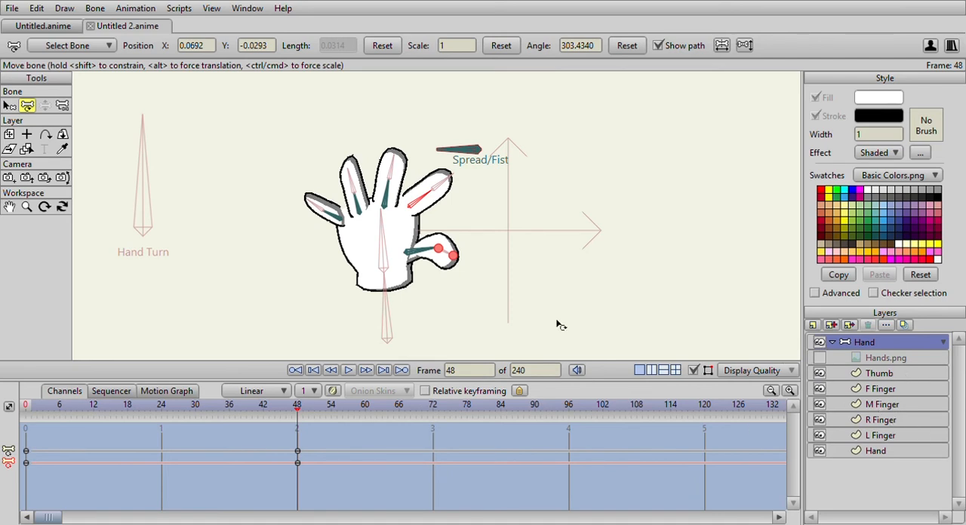
left_click(879, 388)
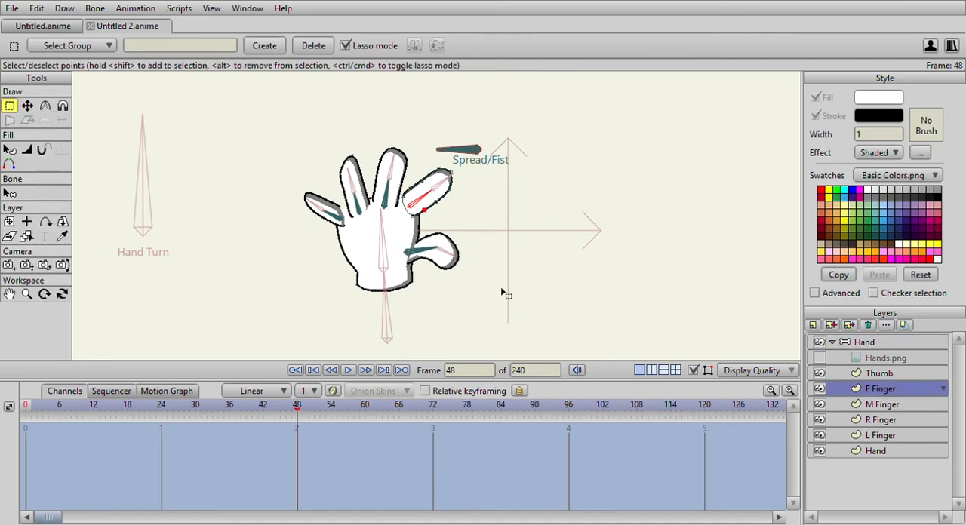
left_click(27, 107)
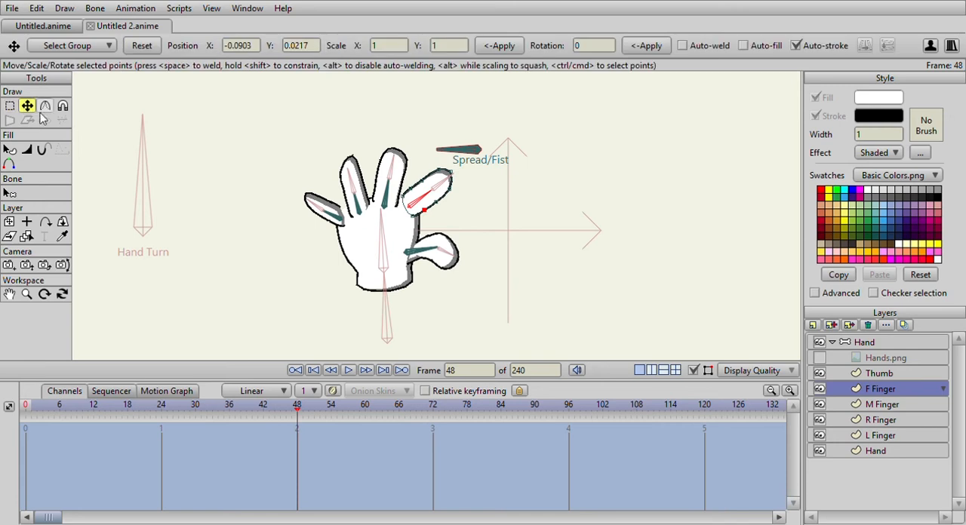
scroll(259, 216, "up", 5)
left_click_drag(289, 217, 328, 203)
left_click_drag(253, 157, 403, 202)
mouse_move(375, 137)
left_mouse_down()
mouse_move(399, 155)
mouse_move(367, 141)
mouse_move(374, 136)
left_mouse_up()
left_click(421, 93)
scroll(452, 142, "down", 7)
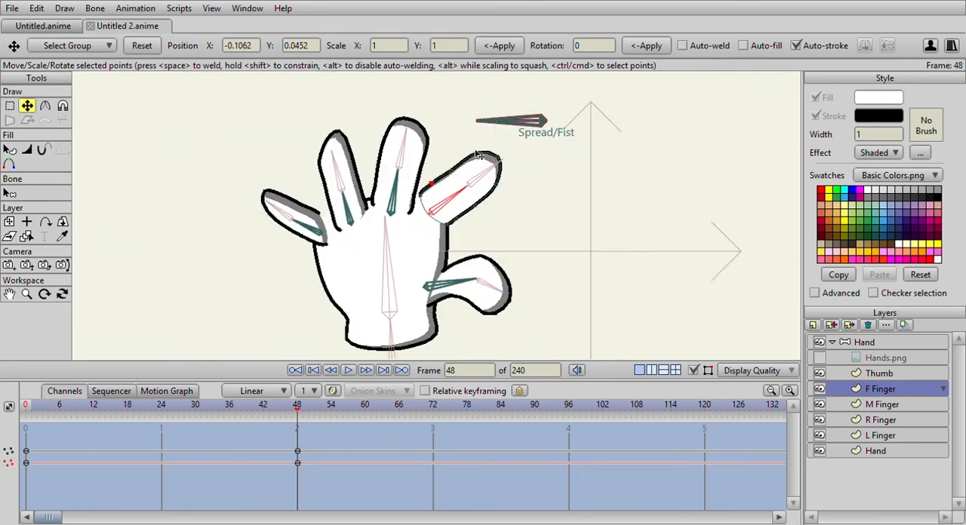
On the M Finger layer, reposition the base outline points so the spread middle finger meets the palm cleanly.
scroll(477, 155, "down", 1)
left_click(881, 404)
scroll(368, 220, "up", 6)
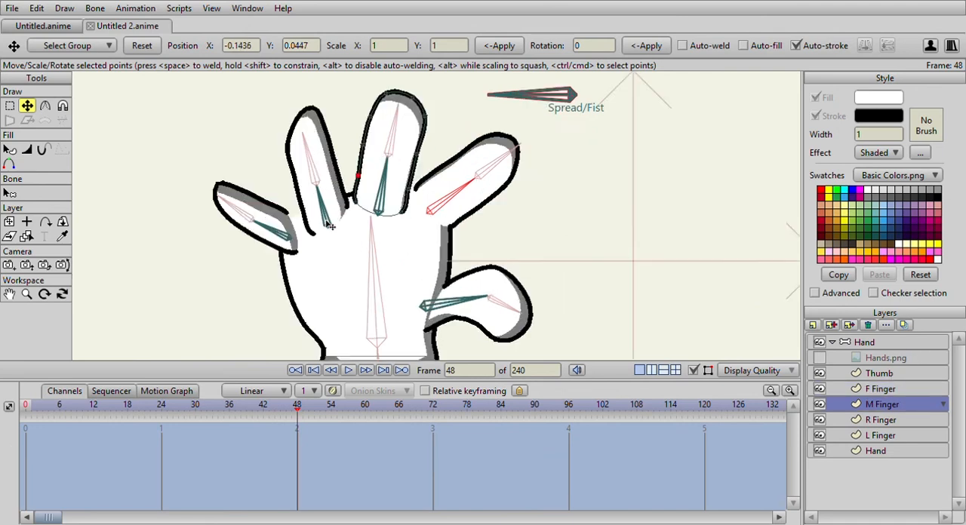
left_click(388, 170)
left_click_drag(388, 170, 392, 138)
left_click(379, 217)
left_click_drag(382, 224, 385, 187)
left_click_drag(306, 203, 301, 199)
scroll(301, 202, "down", 4)
scroll(301, 203, "up", 2)
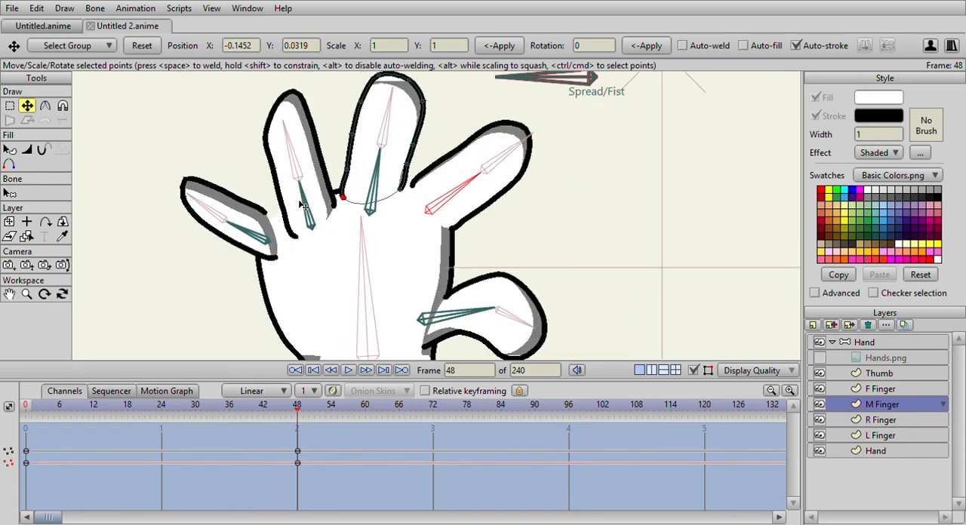
Adjust the base outline points of the R Finger and L Finger layers at frame 48, and scrub the spread action back to frame 0.
left_click(898, 419)
scroll(249, 241, "up", 2)
left_click_drag(234, 247, 221, 209)
left_click(880, 436)
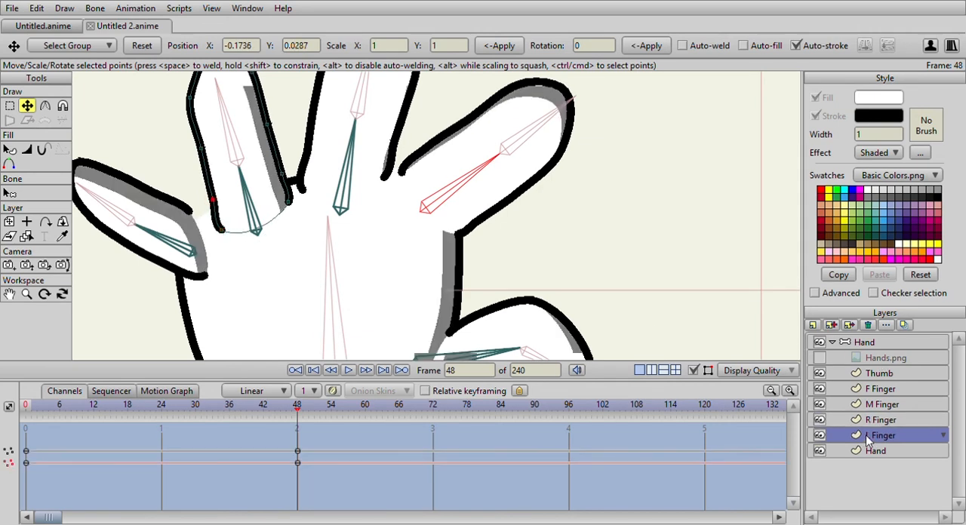
left_click_drag(204, 277, 184, 278)
left_click_drag(190, 213, 202, 221)
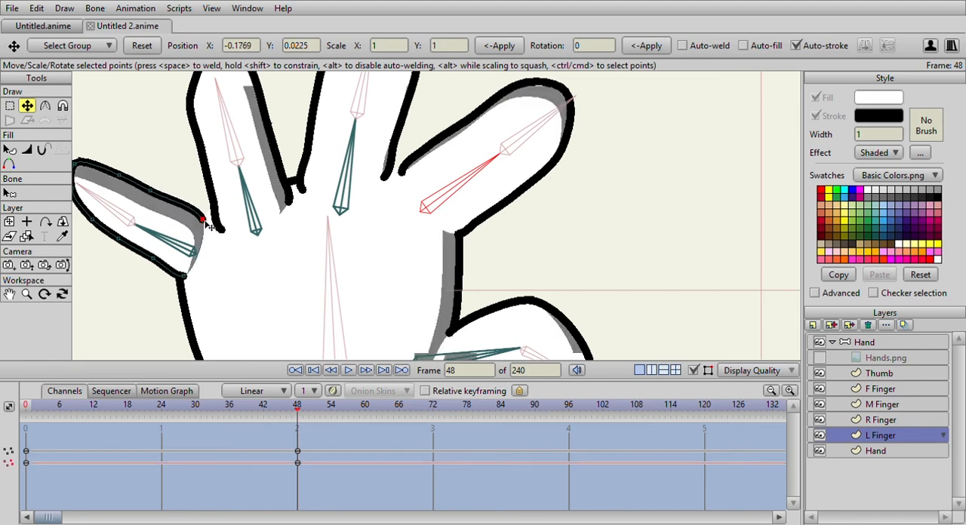
scroll(270, 238, "down", 4)
scroll(353, 282, "down", 3)
left_click_drag(296, 407, 25, 426)
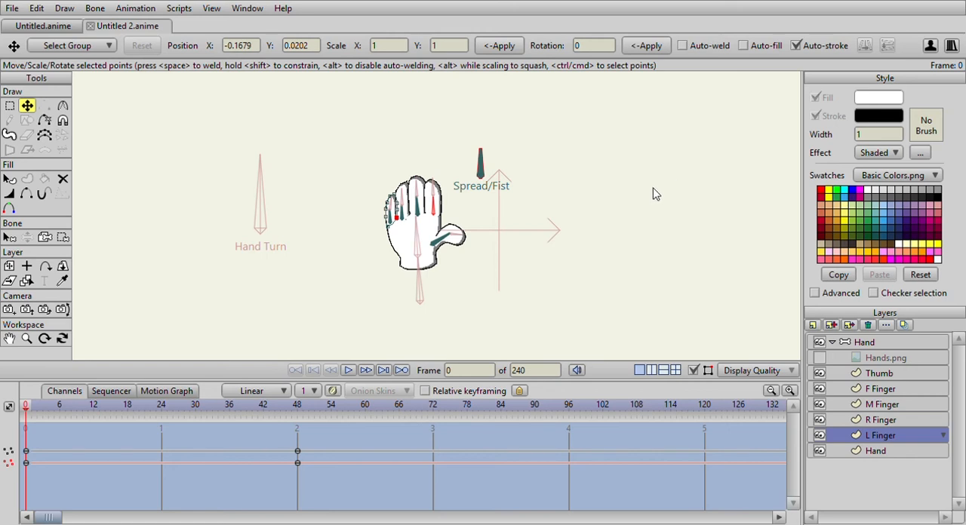
Leave the spread action, open the Spread/Fist bone's opposite-direction action and go to its frame 48.
left_click(621, 146)
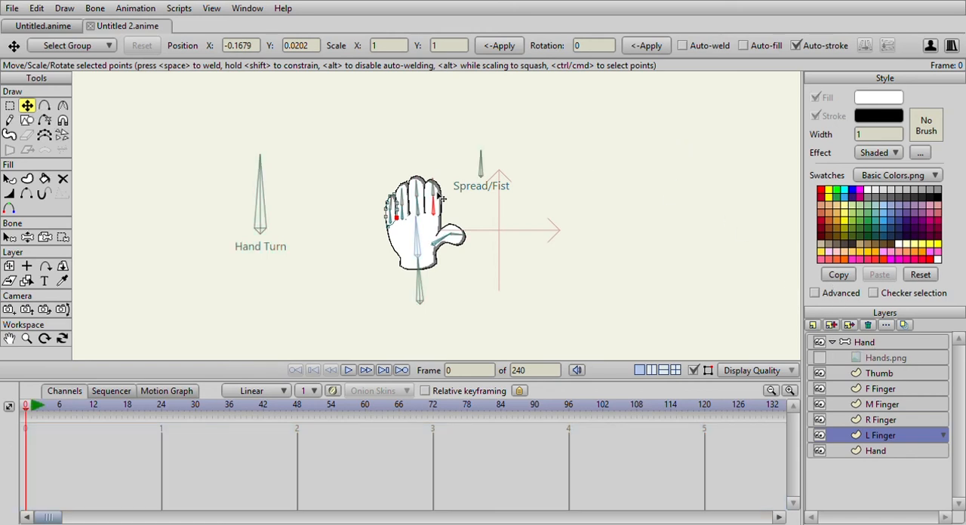
scroll(442, 196, "up", 3)
left_click_drag(43, 411, 25, 420)
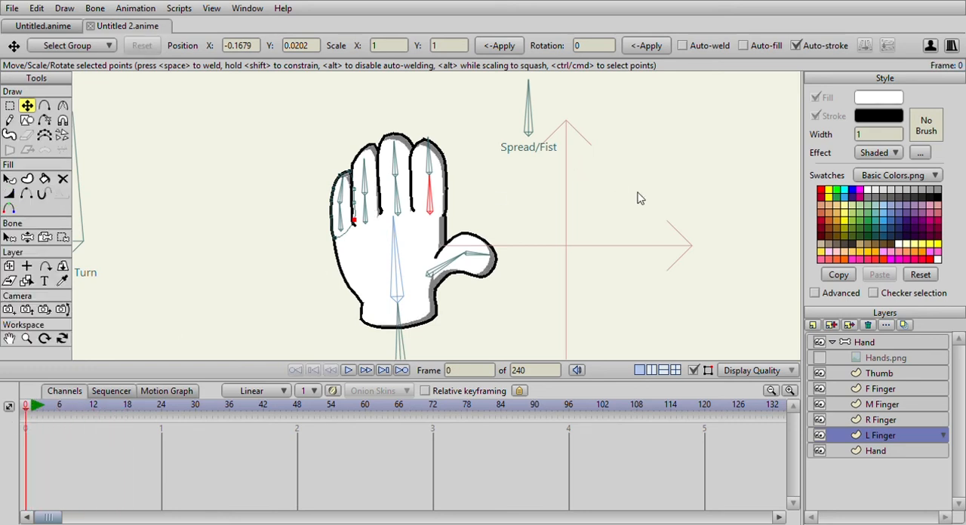
key("Right")
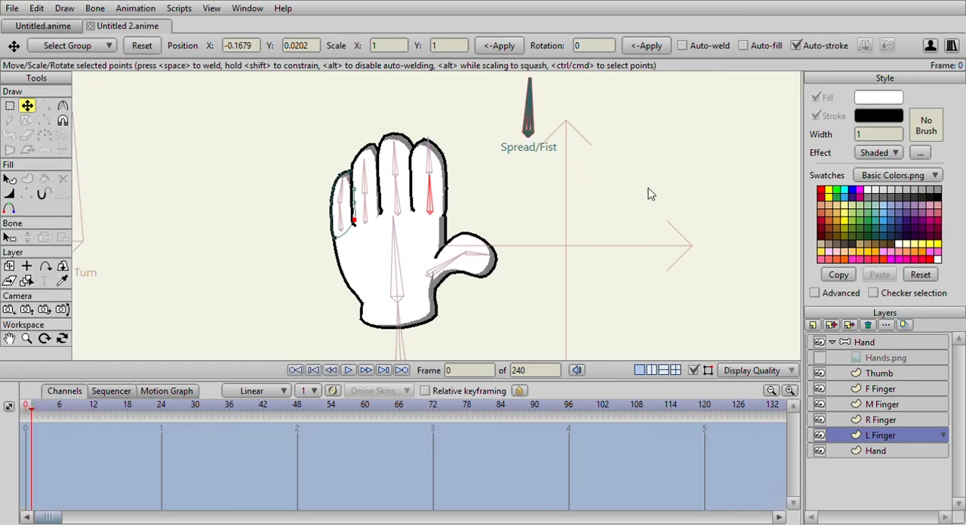
left_click_drag(36, 410, 298, 413)
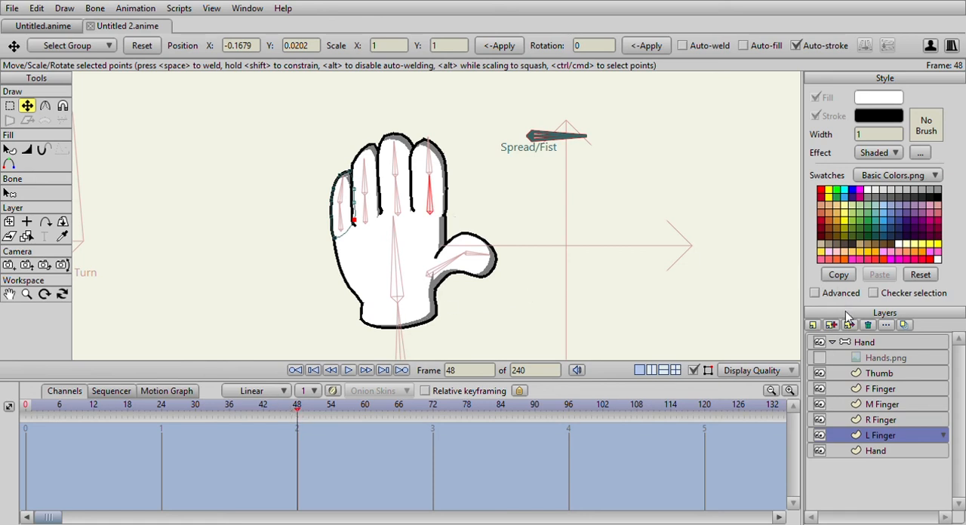
On the Hand bone layer at frame 48, scale down both bones of the index and middle fingers to curl them toward a fist.
left_click(864, 343)
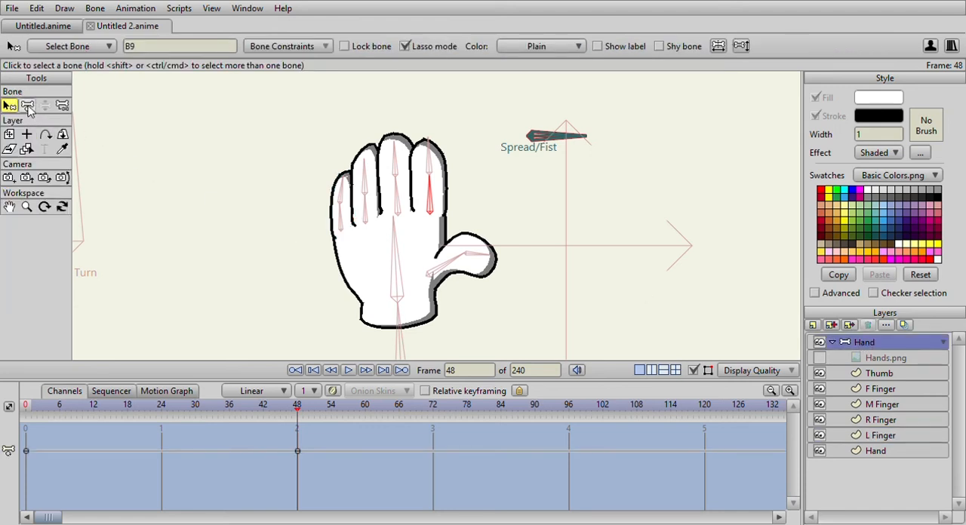
left_click(27, 106)
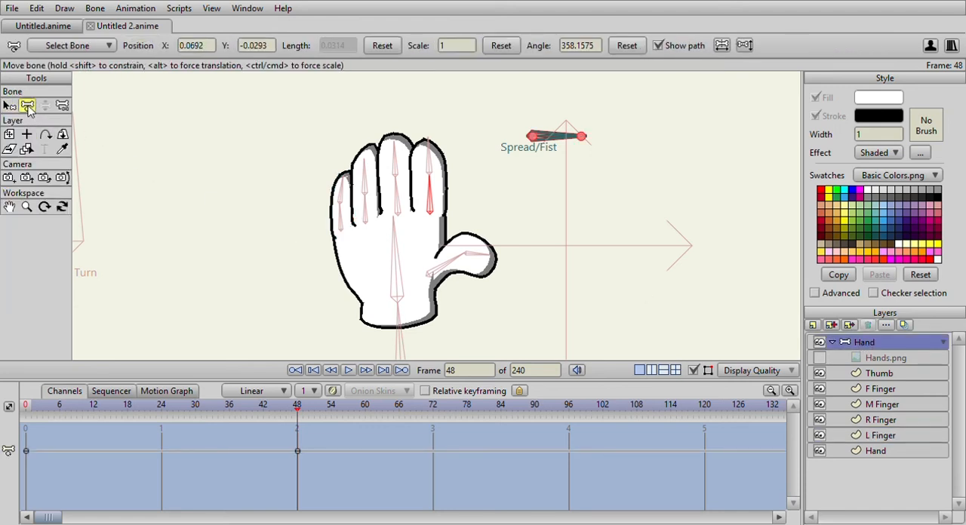
scroll(421, 86, "up", 1)
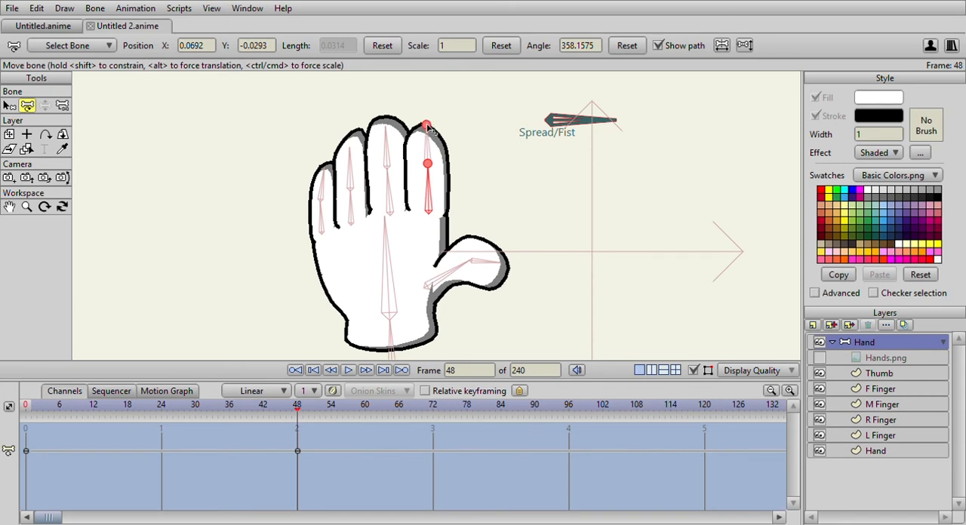
mouse_move(427, 126)
left_mouse_down()
mouse_move(422, 140)
mouse_move(231, 182)
left_mouse_up()
left_click_drag(431, 172, 254, 197)
left_click_drag(387, 174, 185, 211)
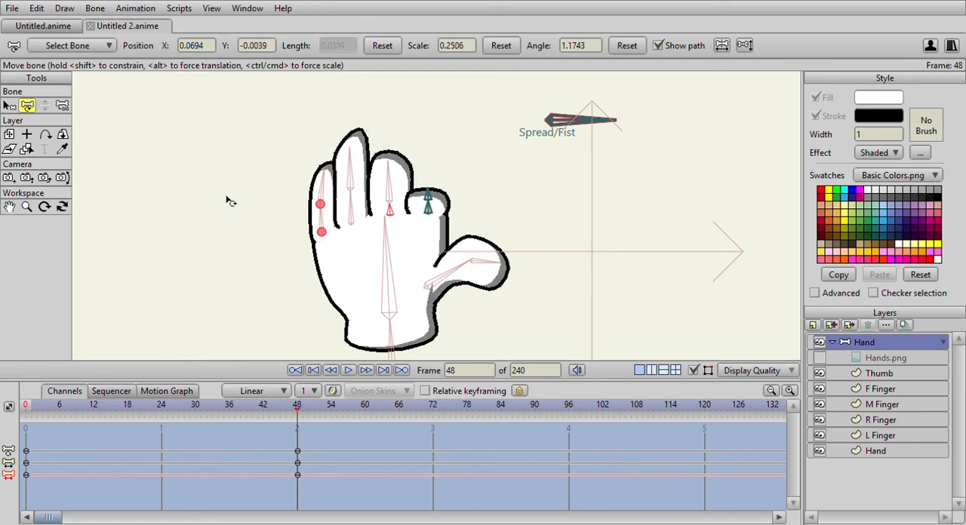
mouse_move(389, 166)
left_mouse_down()
mouse_move(248, 185)
mouse_move(276, 190)
left_mouse_up()
Scale both bones of the ring and little fingers down to roughly 0.3 to 0.4 to complete the folded fingers at frame 48.
left_click_drag(355, 197, 205, 211)
left_click_drag(351, 186, 205, 202)
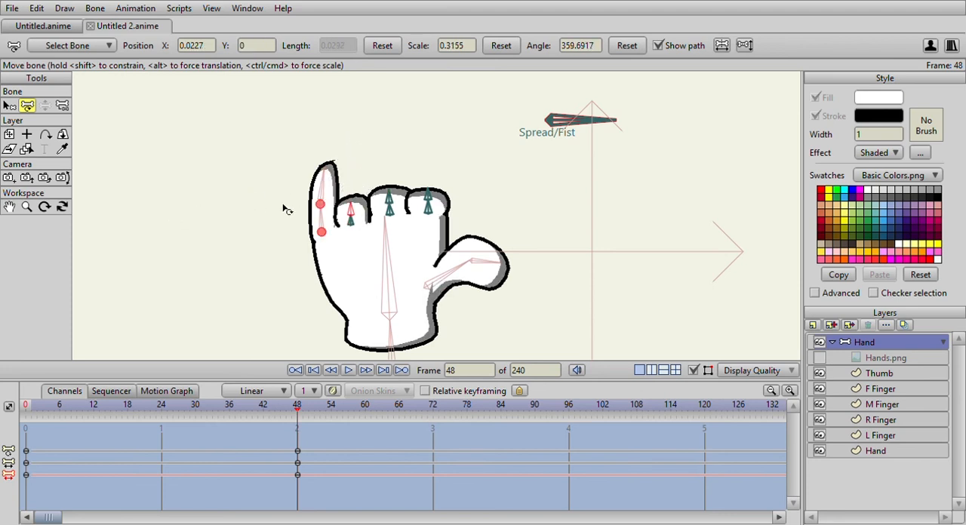
left_click_drag(326, 212, 236, 216)
left_click_drag(164, 229, 163, 229)
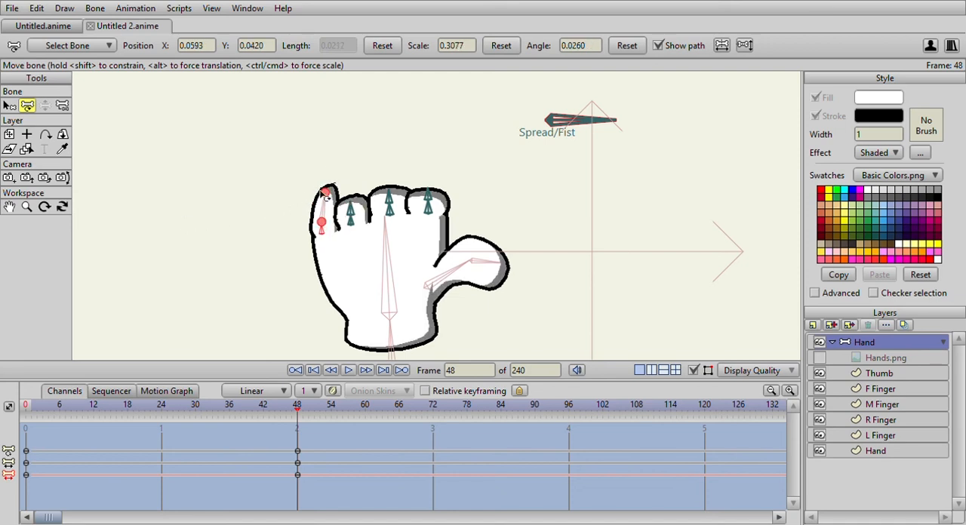
left_click_drag(325, 193, 306, 194)
left_click_drag(209, 206, 210, 207)
scroll(392, 196, "down", 3)
scroll(394, 197, "up", 3)
left_click_drag(300, 408, 300, 427)
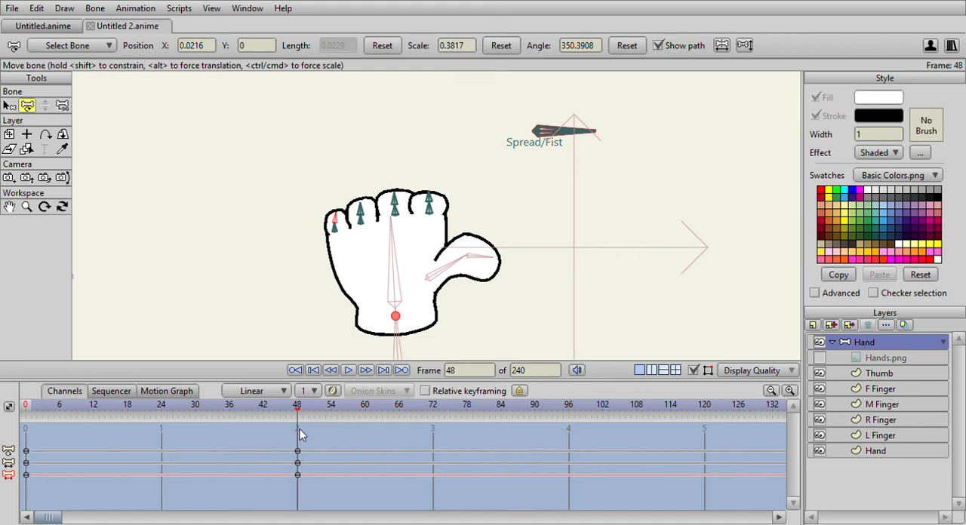
Return to frame 0 of the fist action and select the little finger's lower bone.
scroll(509, 209, "up", 3)
scroll(352, 280, "down", 1)
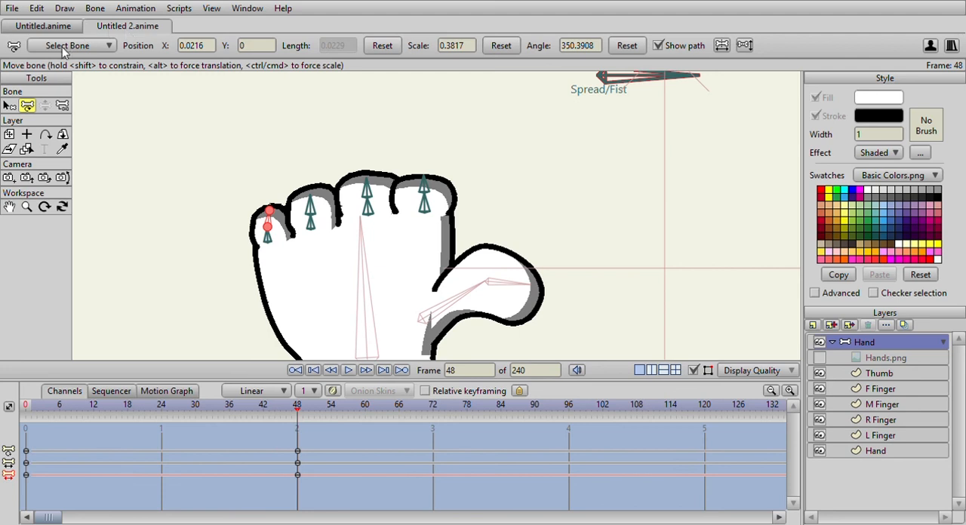
left_click(9, 108)
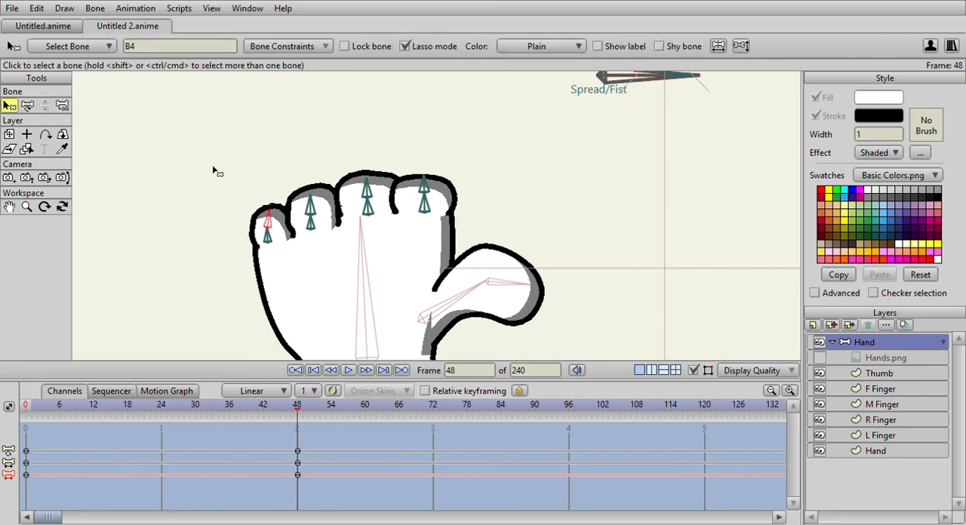
left_click(26, 407)
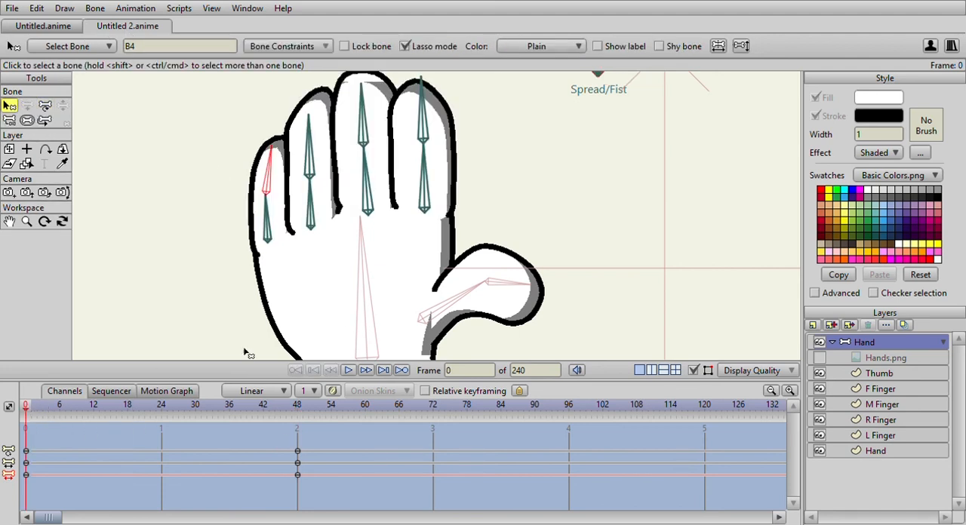
left_click(268, 221)
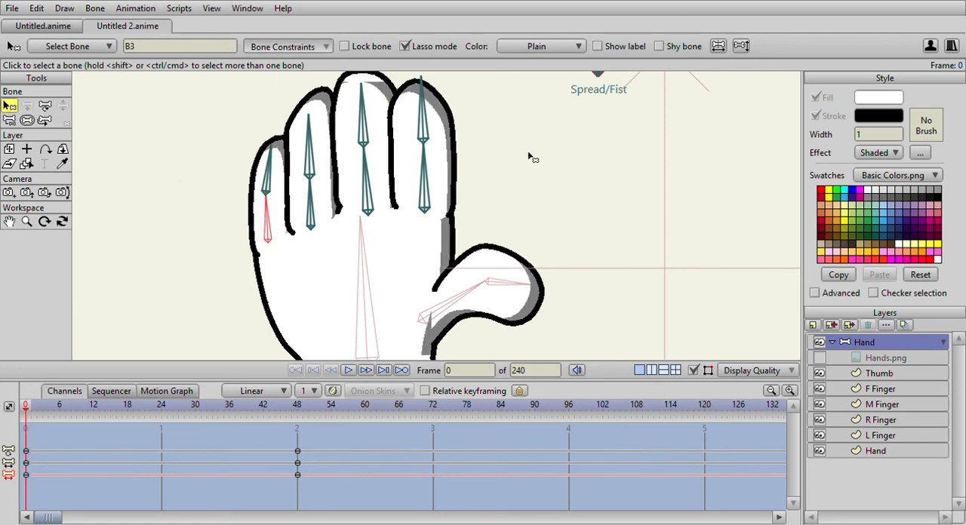
left_click_drag(529, 156, 719, 177)
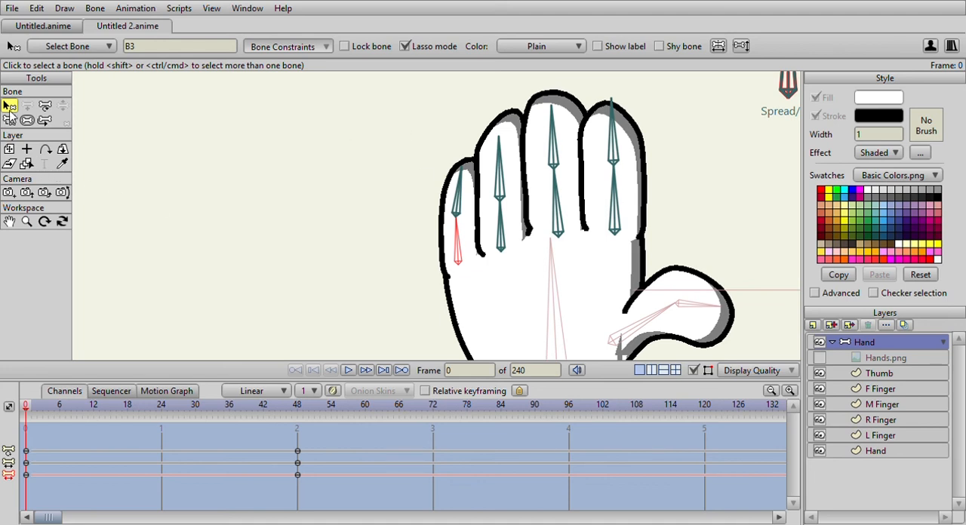
Select both bones of all four fingers and the thumb together at frame 0.
left_click(499, 252)
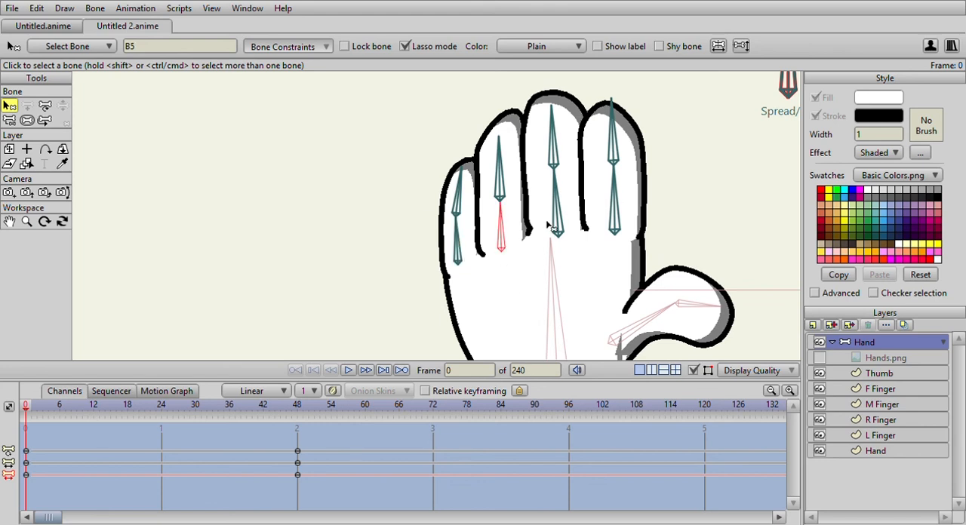
left_click(462, 199, "shift")
left_click(457, 236, "shift")
left_click(497, 183, "shift")
left_click(557, 218, "shift")
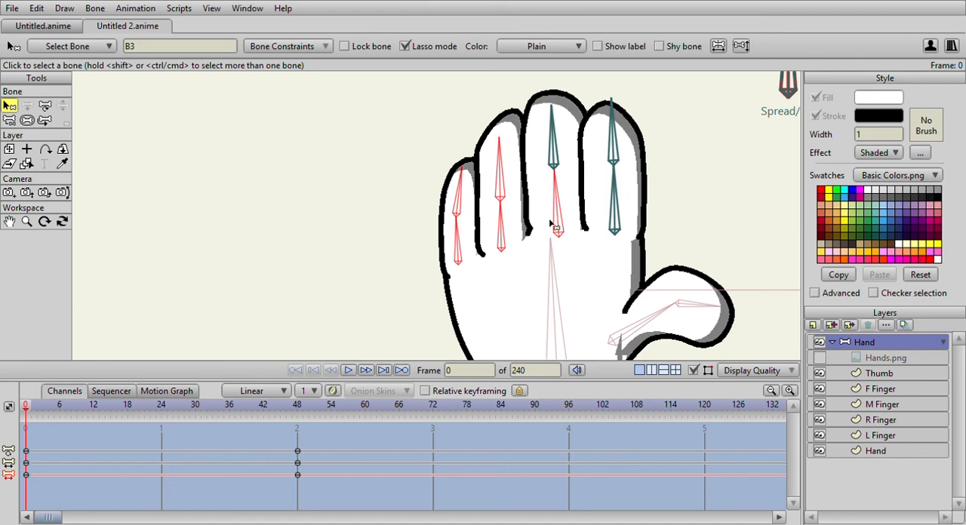
left_click_drag(556, 221, 436, 218)
left_click(495, 207, "shift")
left_click(494, 153, "shift")
left_click(432, 151, "shift")
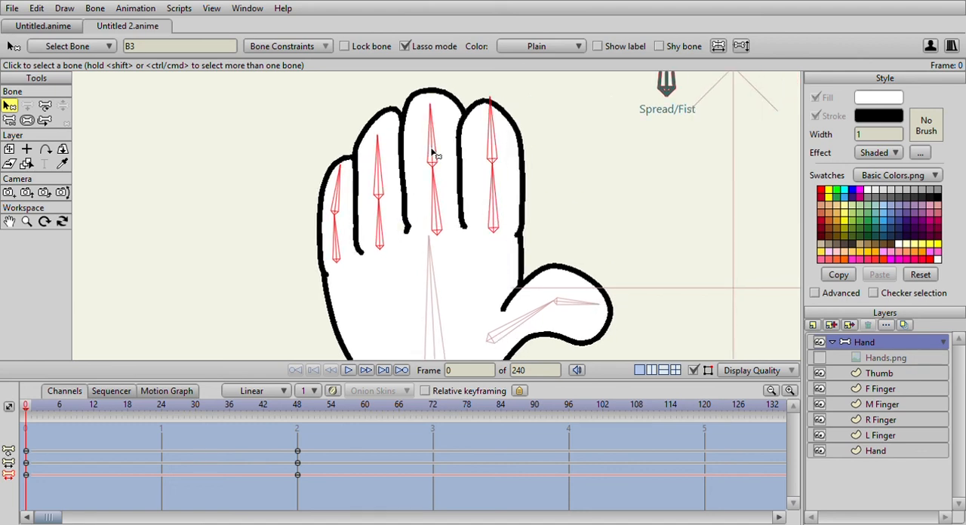
left_click(555, 309, "shift")
left_click(573, 305, "shift")
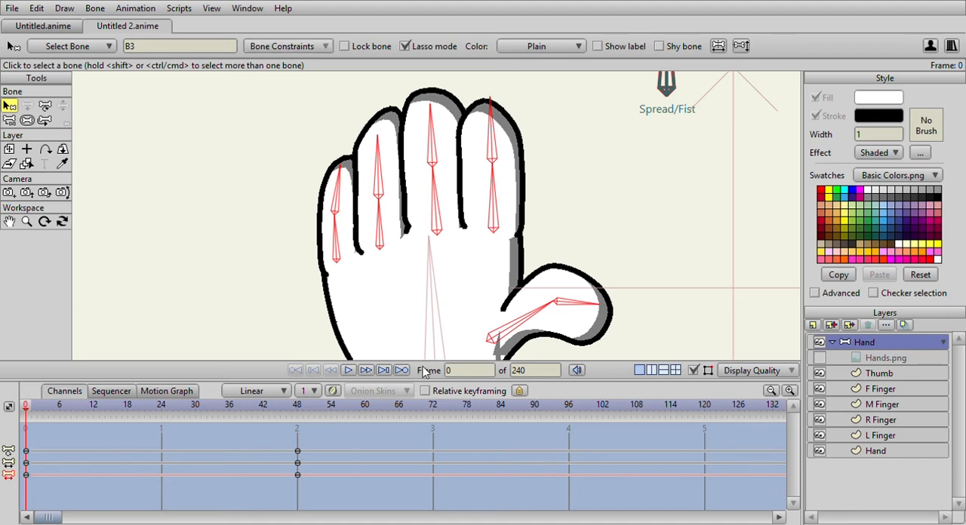
Scrub the fist action between frames 0 and 48 to examine how the fingers fold, and return to the main timeline.
mouse_move(33, 411)
left_mouse_down()
mouse_move(298, 445)
mouse_move(78, 442)
mouse_move(306, 449)
mouse_move(297, 448)
left_mouse_up()
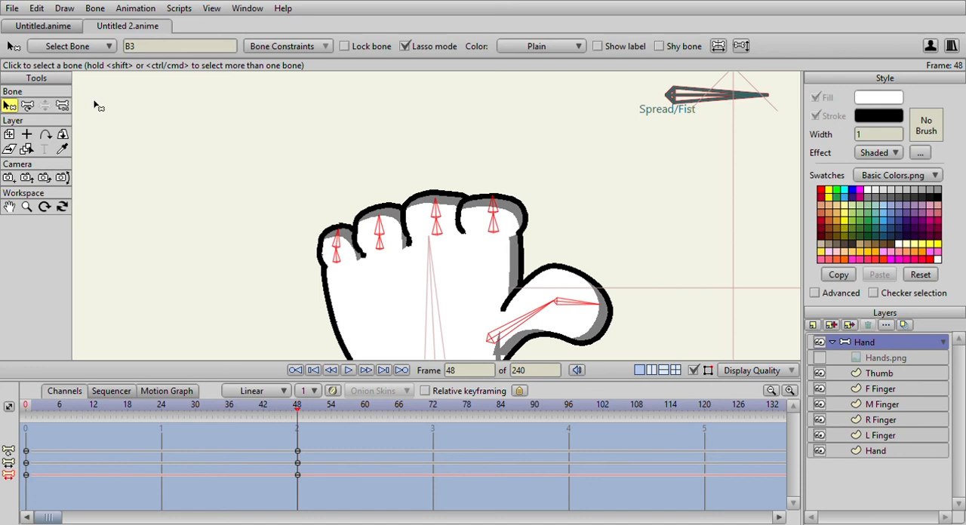
left_click(881, 375)
left_click(877, 345)
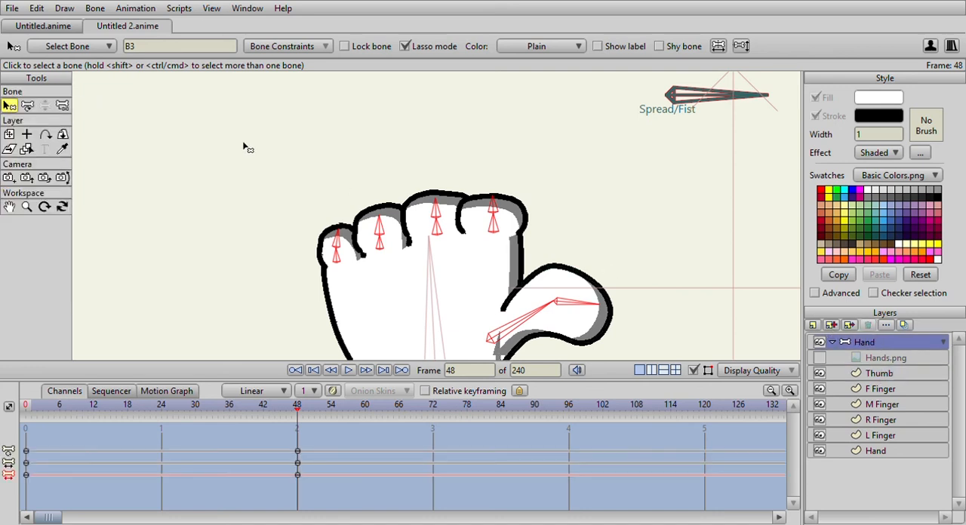
left_click(128, 418)
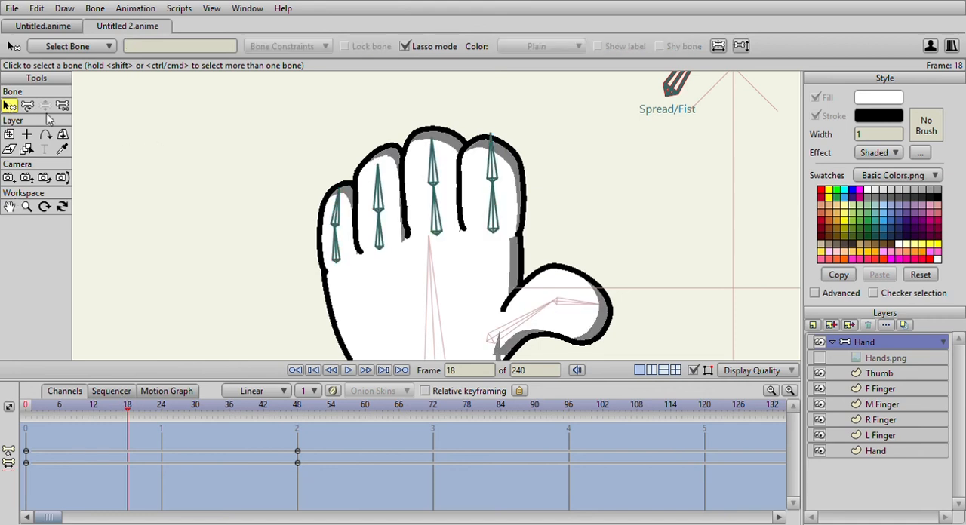
left_click(26, 407)
left_click_drag(26, 407, 293, 440)
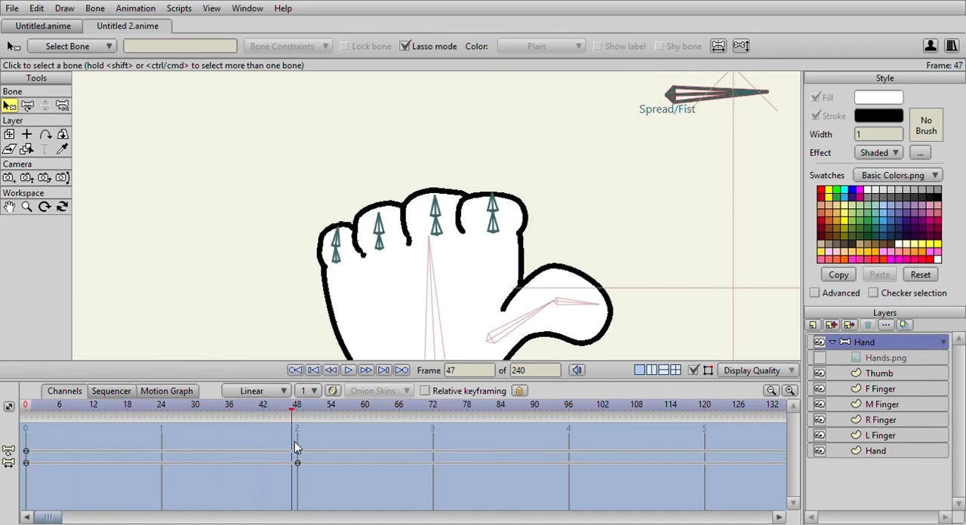
scroll(484, 187, "down", 4)
left_click_drag(293, 412, 42, 412)
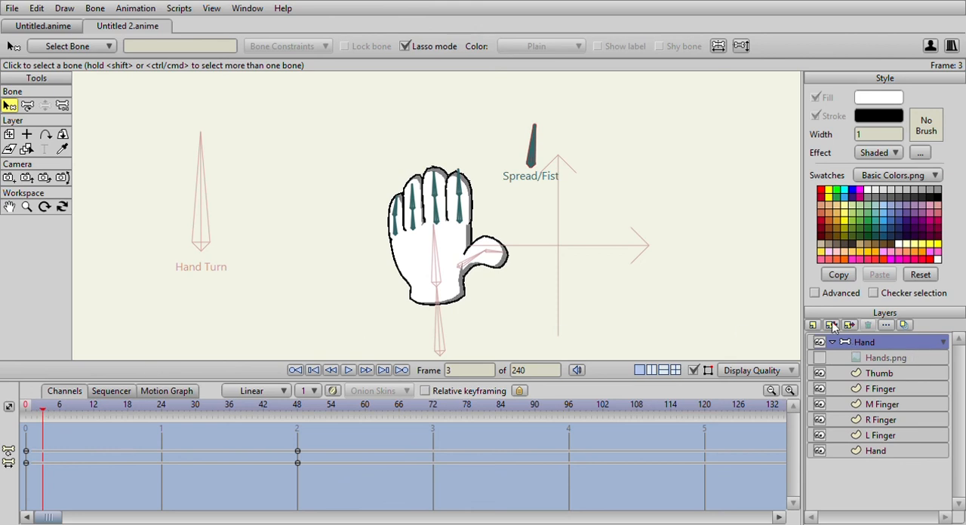
key("shift+Left")
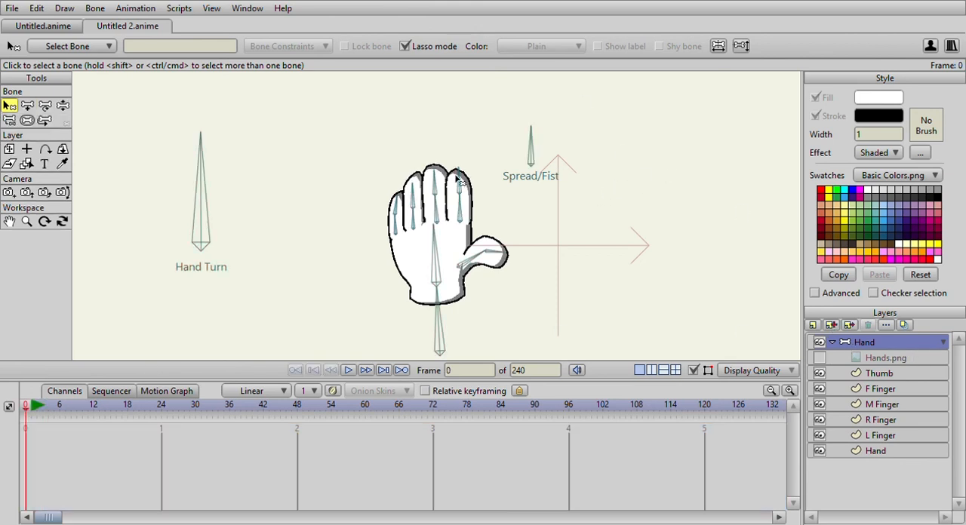
Add an upright control bone to the Hand layer between Hand Turn and the hand, name it Palmfist, show its label and create its action.
scroll(297, 205, "down", 3)
scroll(296, 202, "up", 5)
scroll(292, 191, "down", 4)
left_click_drag(420, 208, 387, 167)
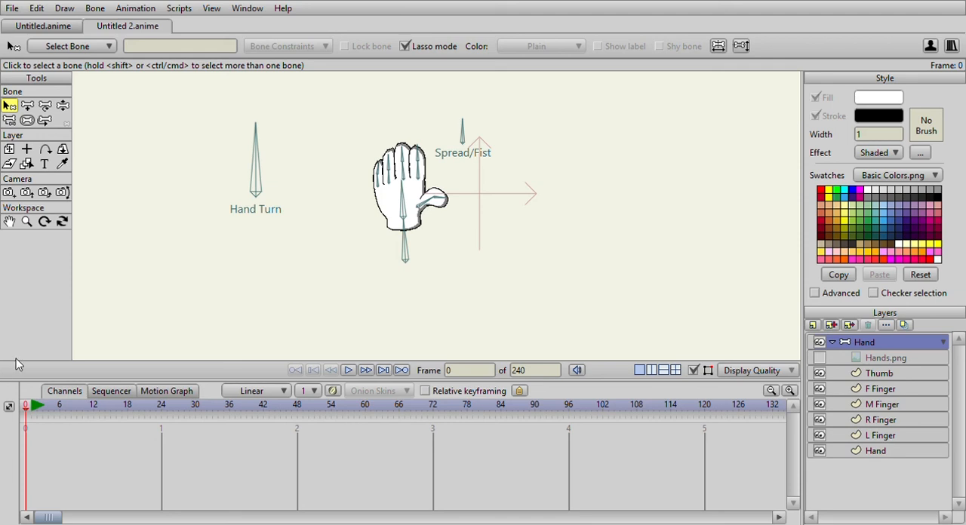
left_click(30, 407)
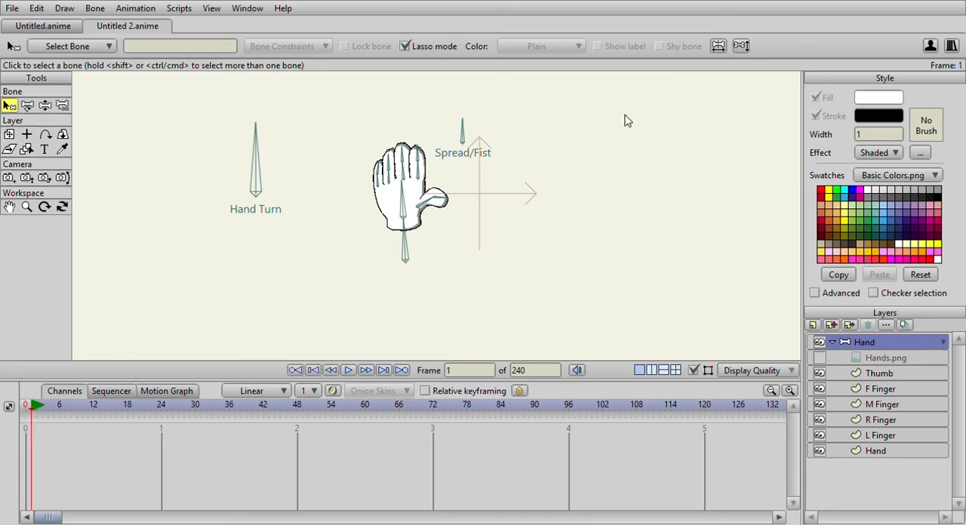
left_click(25, 407)
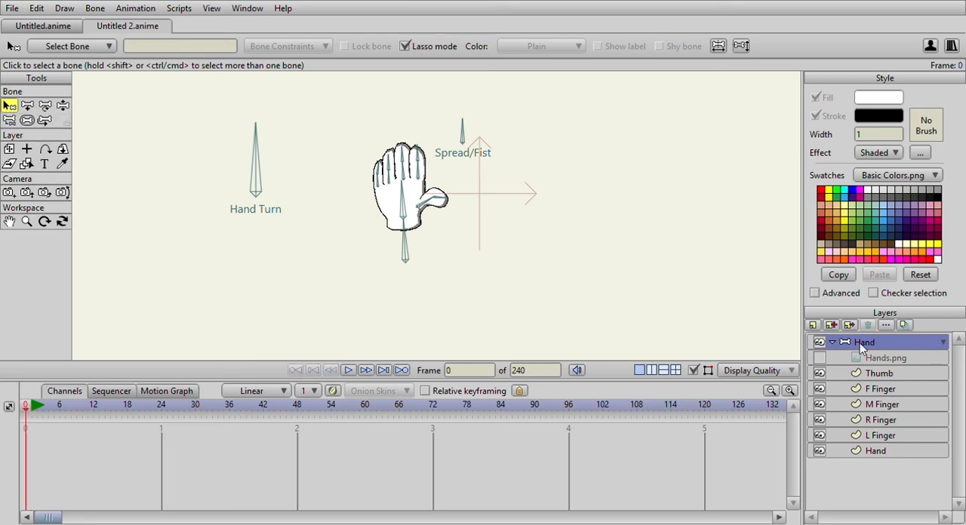
left_click(28, 106)
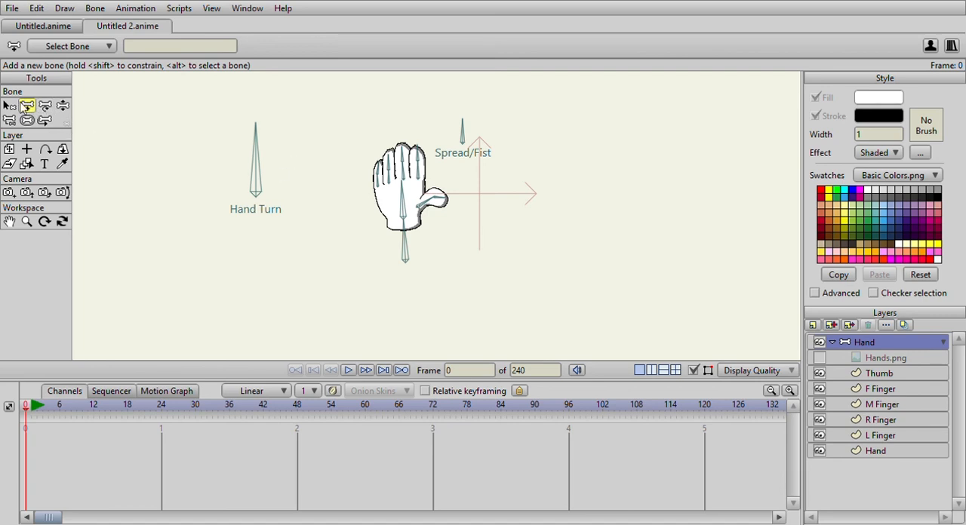
scroll(479, 205, "down", 2)
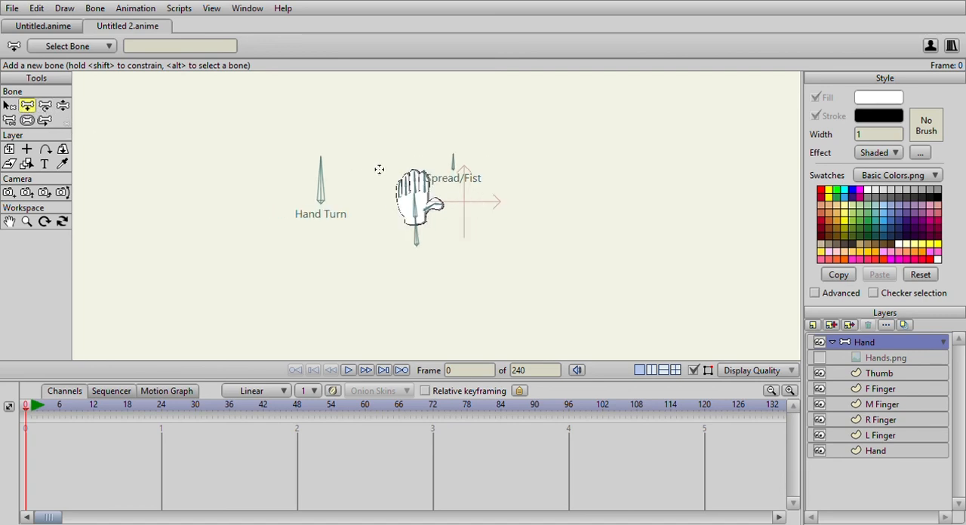
left_click_drag(374, 155, 372, 127)
key("z")
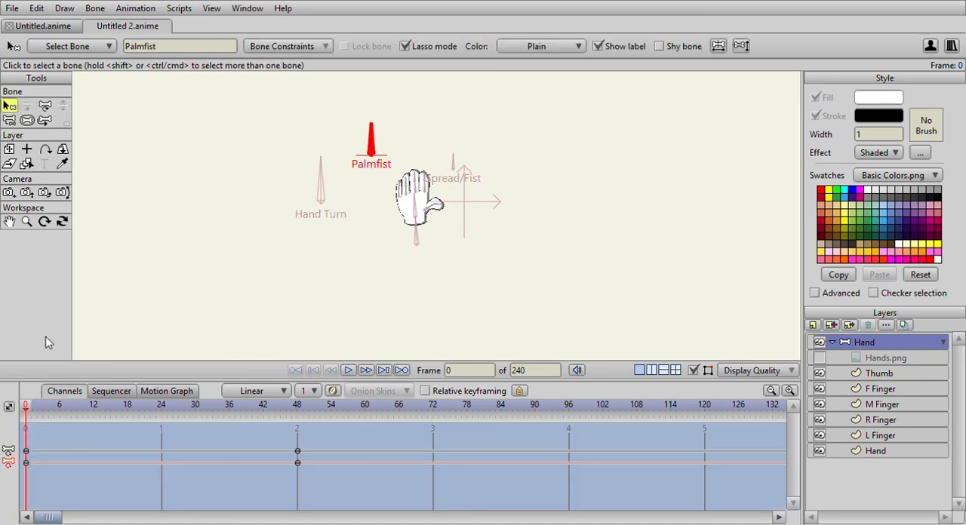
Scrub the Palmfist action between frames 0 and 48 to check the control bone's rotation.
left_click(32, 407)
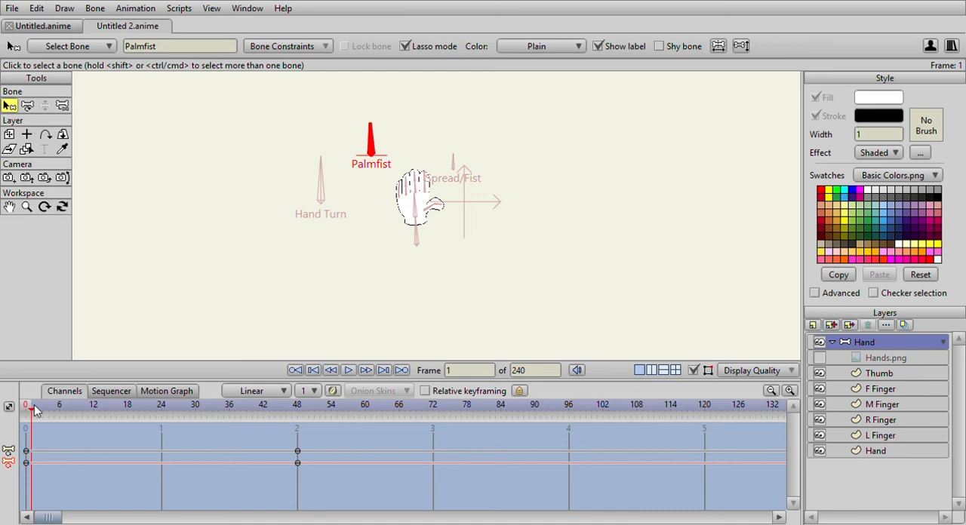
left_click(25, 411)
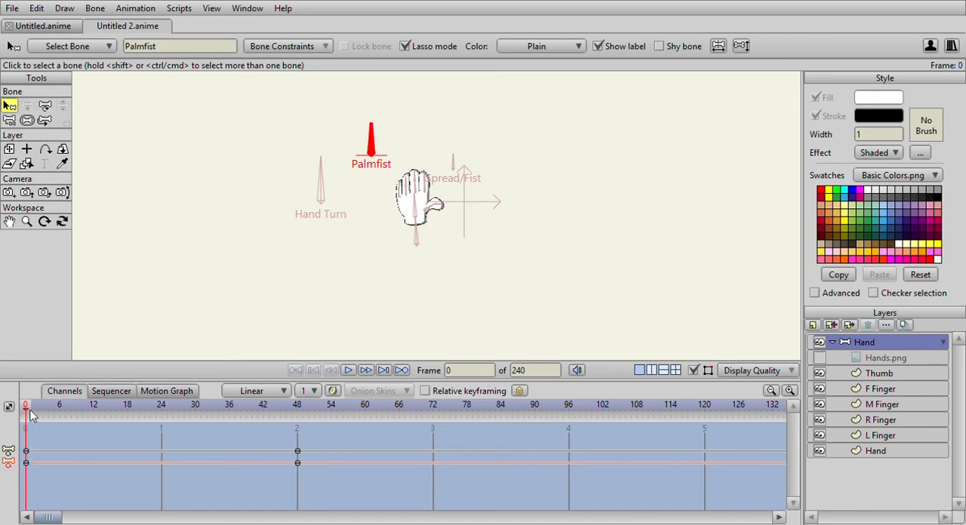
left_click(30, 412)
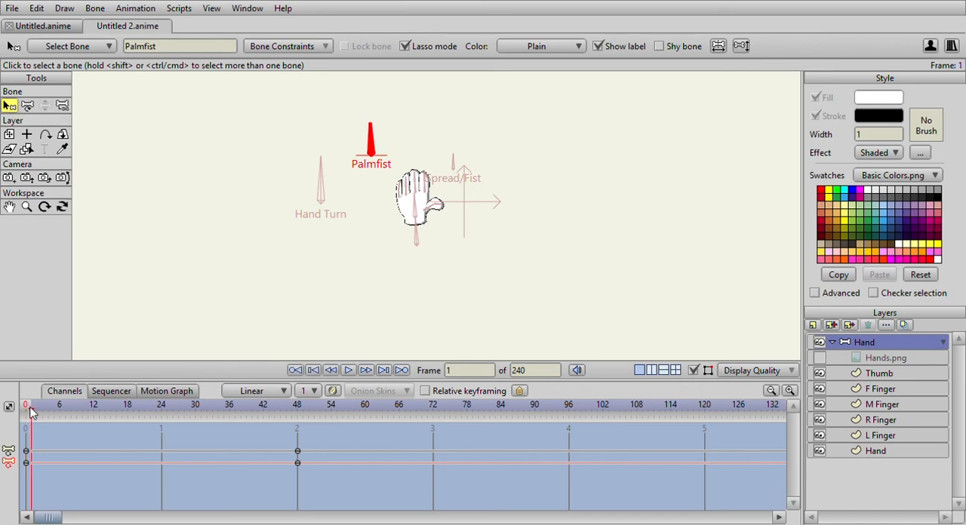
left_click_drag(31, 412, 298, 427)
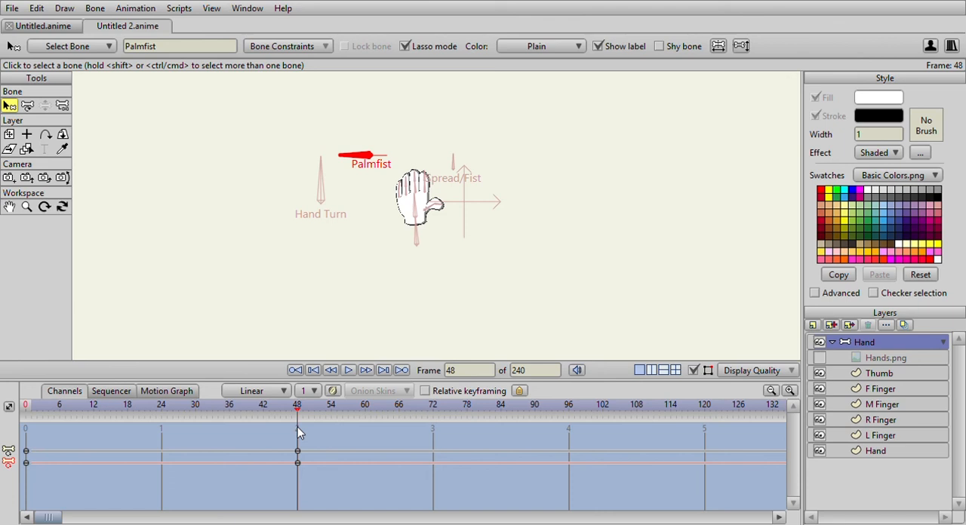
left_click(26, 407)
left_click(31, 408)
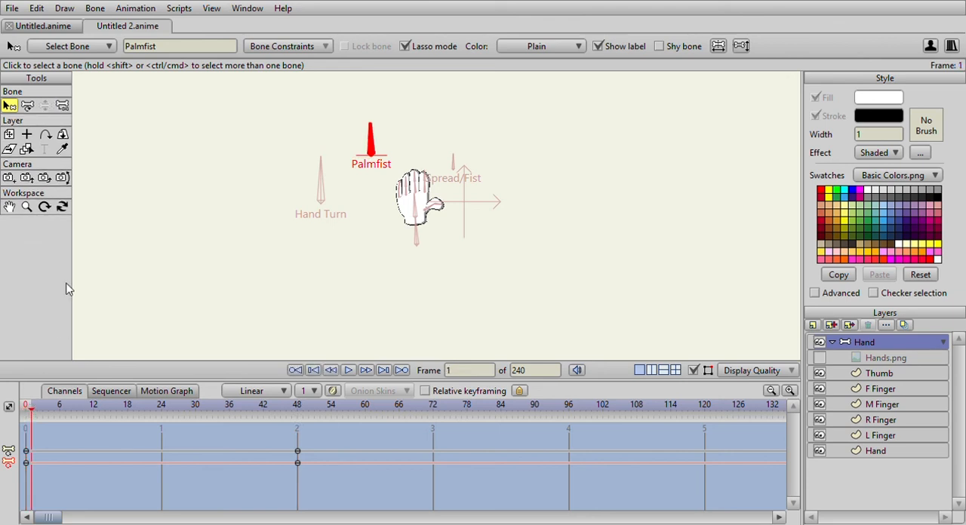
At frame 1 of the Palmfist action, rotate the Hand Turn bone to about 180 degrees to turn the hand.
left_click(28, 106)
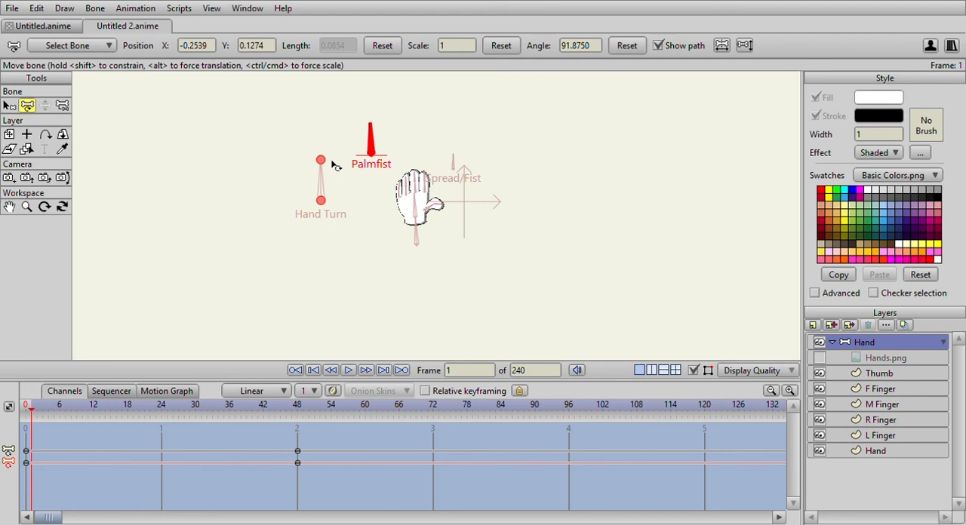
left_click_drag(334, 165, 264, 201)
scroll(284, 242, "down", 1)
scroll(283, 243, "up", 2)
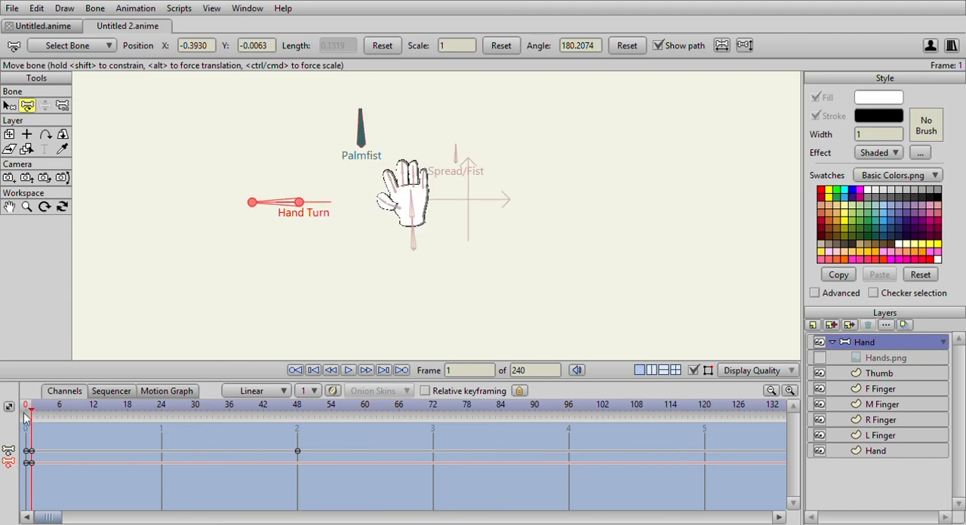
Go to frame 48 of the Palmfist action and rotate the index finger's bones inward to fold the finger.
left_click(27, 412)
left_click(33, 415)
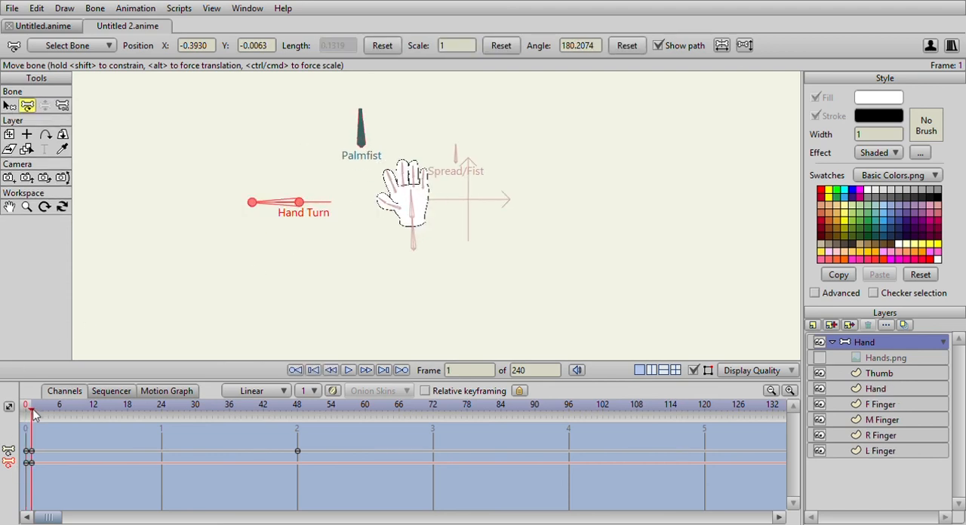
left_click_drag(31, 413, 298, 414)
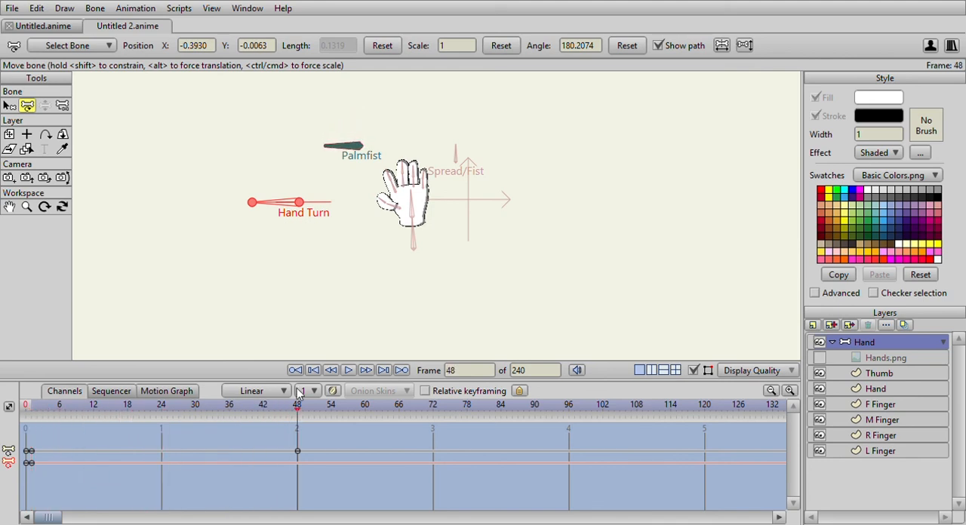
scroll(270, 193, "up", 3)
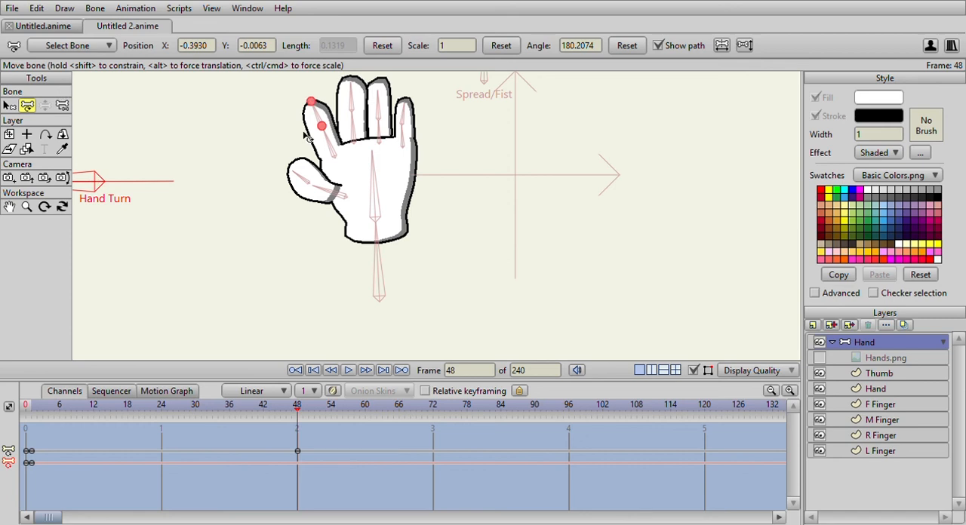
scroll(316, 138, "up", 2)
mouse_move(319, 119)
left_mouse_down()
mouse_move(326, 114)
mouse_move(321, 124)
mouse_move(333, 136)
mouse_move(338, 91)
left_mouse_up()
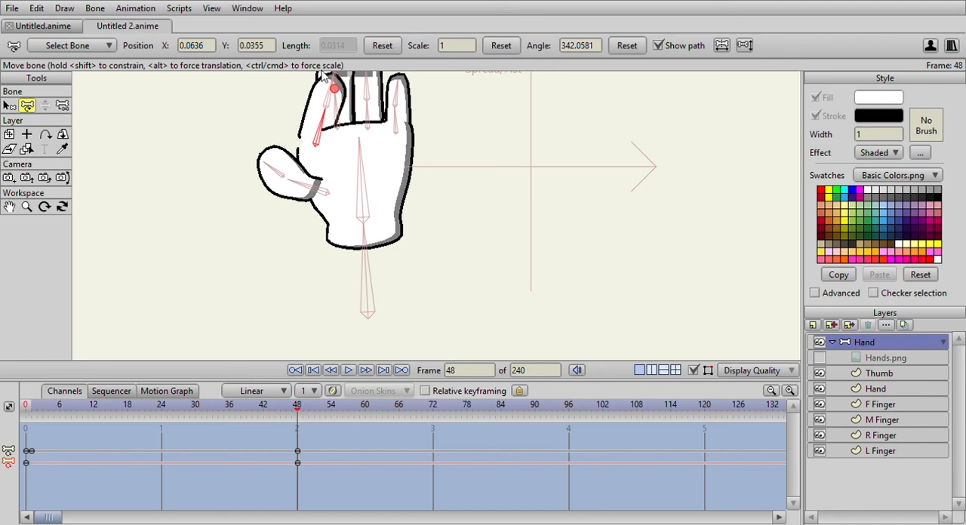
left_click_drag(327, 83, 341, 159)
Rotate the bones of the middle, ring and little fingers to fold them over the palm at frame 48.
left_click(330, 165)
mouse_move(324, 160)
left_mouse_down()
mouse_move(332, 146)
mouse_move(386, 136)
mouse_move(407, 178)
mouse_move(388, 204)
mouse_move(377, 161)
mouse_move(386, 183)
left_mouse_up()
left_click(372, 153)
scroll(317, 151, "up", 5)
left_click_drag(293, 135, 314, 227)
mouse_move(257, 156)
left_mouse_down()
mouse_move(384, 205)
mouse_move(394, 258)
mouse_move(375, 274)
mouse_move(448, 287)
mouse_move(433, 314)
mouse_move(395, 325)
left_mouse_up()
scroll(408, 303, "down", 5)
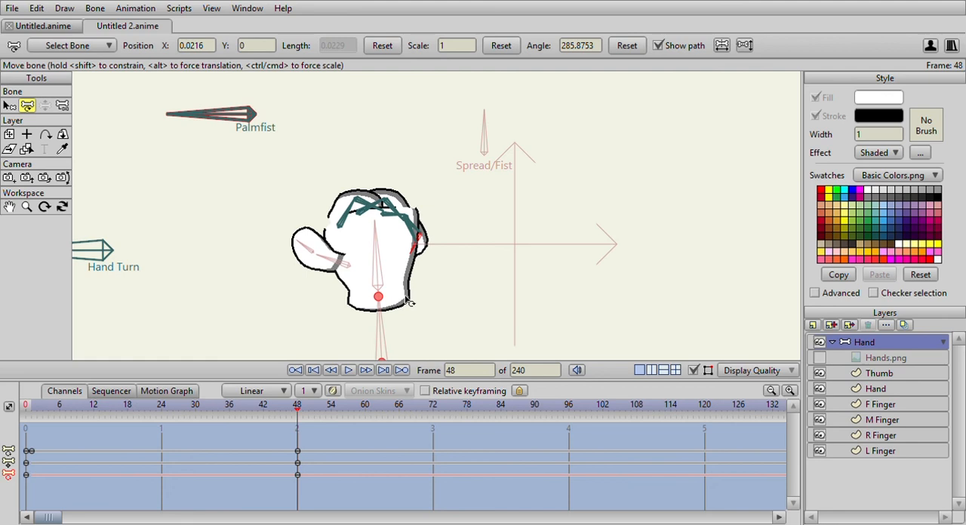
Return to frame 1 of the Palmfist action and try to move the Hand layer beneath the finger layers.
left_click(27, 408)
left_click(30, 408)
left_click_drag(35, 408, 30, 476)
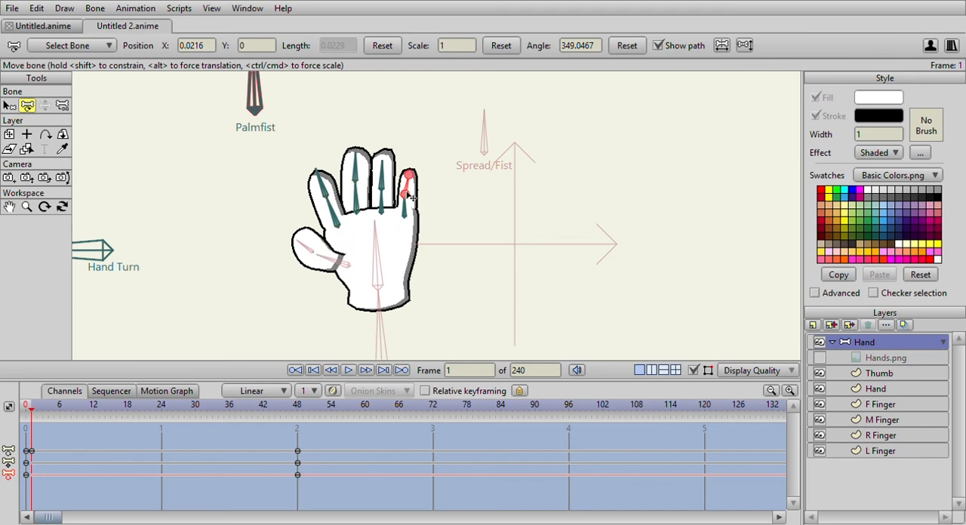
left_click_drag(33, 407, 32, 407)
left_click_drag(888, 390, 886, 459)
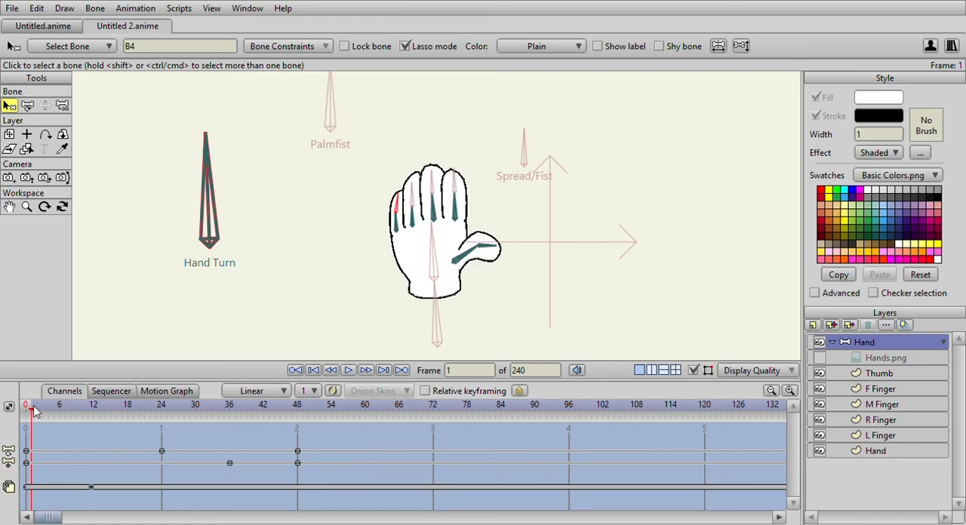
Delete the layer-order key at frame 12 of the Hand Turn action, check frame 1, and return to the Palmfist action.
left_click_drag(33, 411, 94, 411)
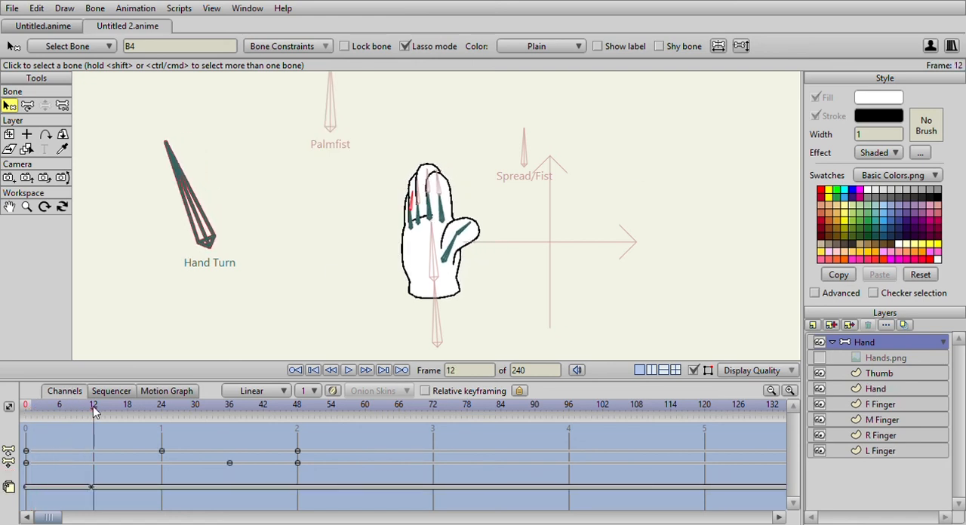
left_click(876, 388)
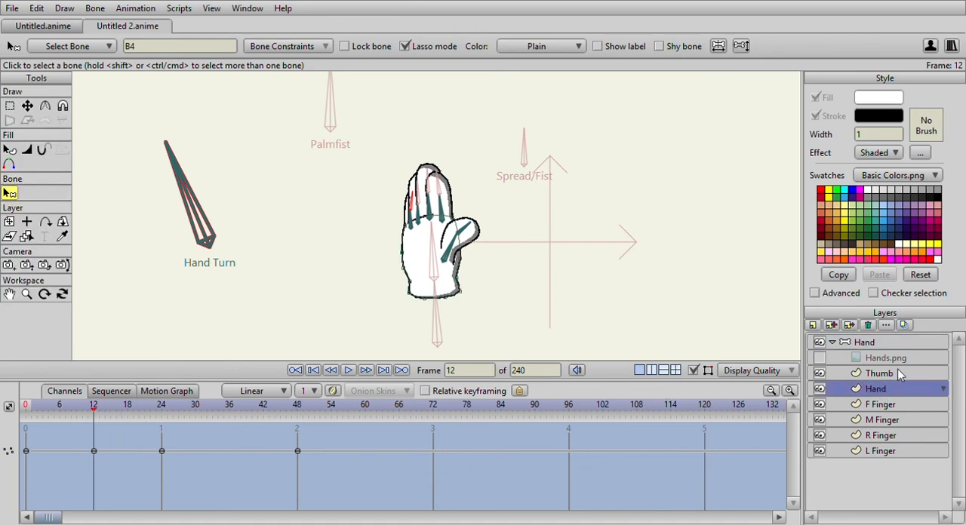
left_click(887, 348)
left_click(127, 489)
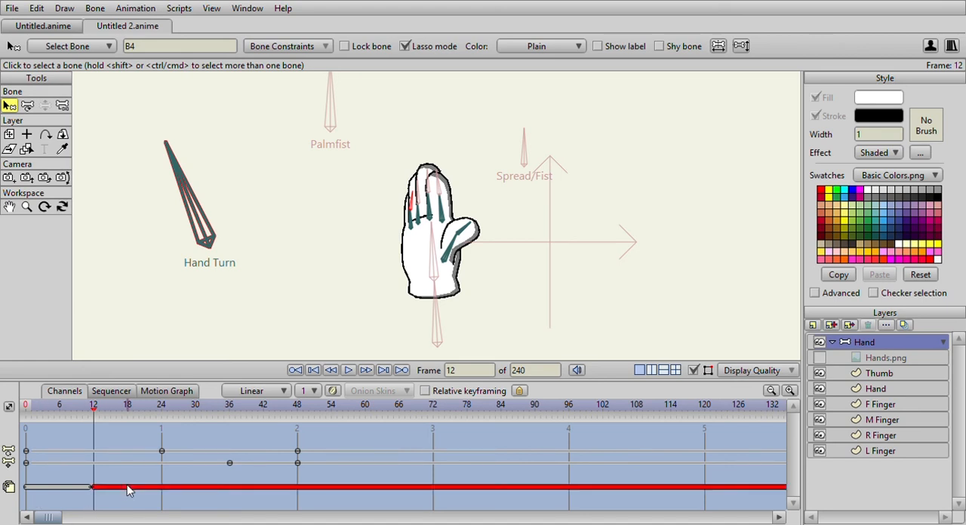
key("Delete")
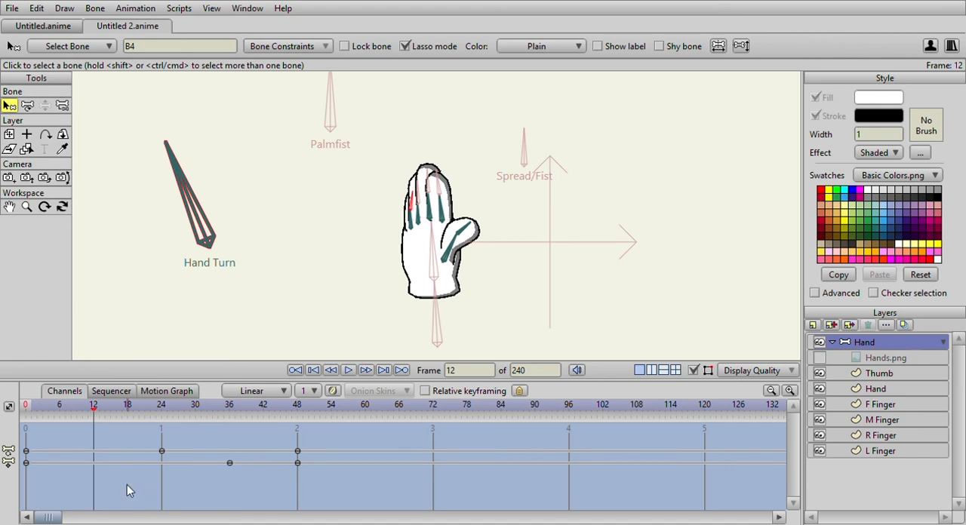
left_click(34, 408)
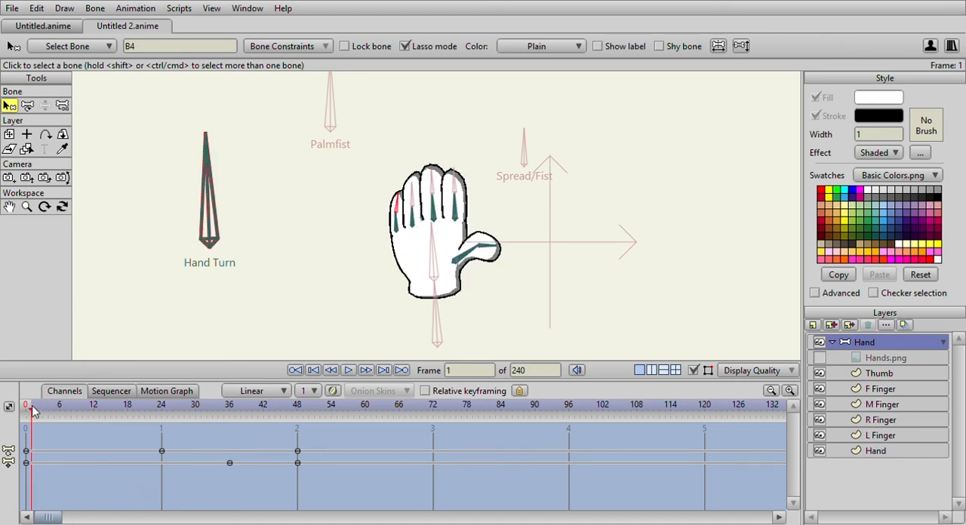
double_click(652, 200)
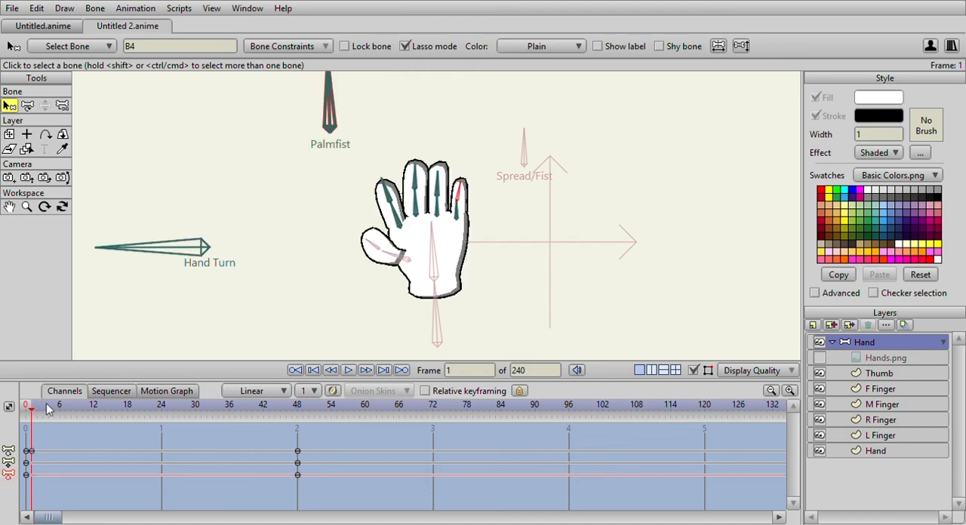
At frame 48 of the Palmfist action, rotate the finger bones further inward so the fingers fold down over the palm.
left_click_drag(34, 408, 296, 467)
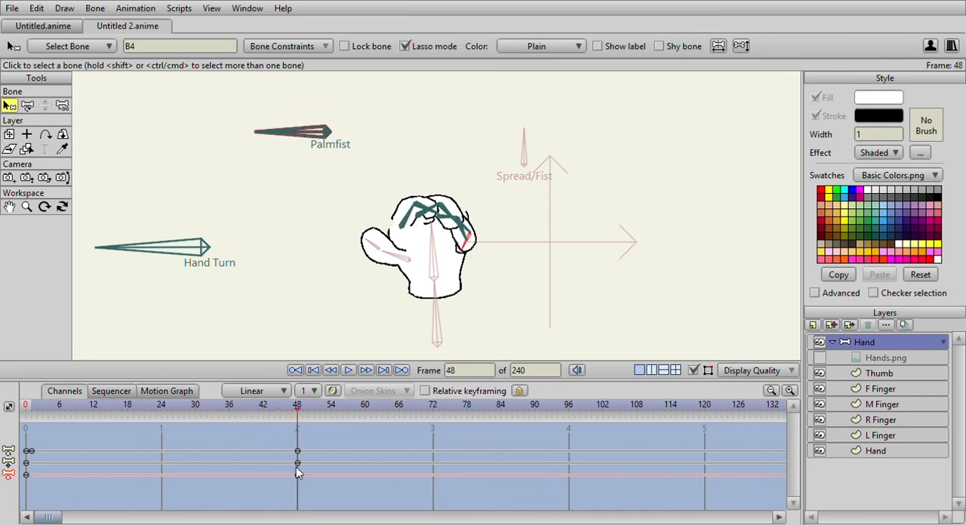
left_click(27, 106)
scroll(331, 111, "up", 2)
scroll(331, 111, "up", 1)
left_click(386, 193)
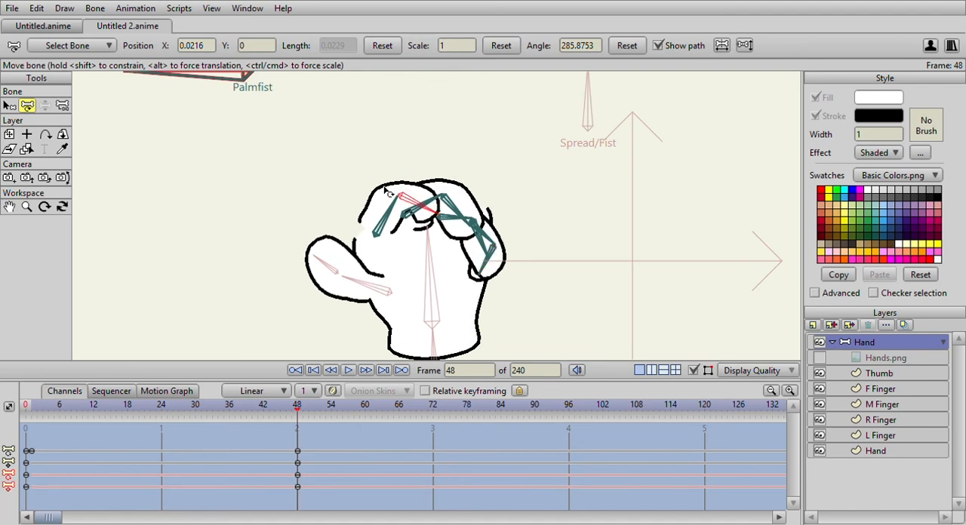
mouse_move(383, 201)
left_mouse_down()
mouse_move(401, 236)
mouse_move(433, 196)
mouse_move(473, 210)
left_mouse_up()
Rotate the thumb bones across the folded fingers at frame 48 to close the fist.
left_click_drag(297, 407, 297, 427)
mouse_move(348, 303)
left_mouse_down()
mouse_move(358, 278)
mouse_move(388, 261)
mouse_move(400, 284)
mouse_move(409, 280)
left_mouse_up()
mouse_move(297, 413)
left_mouse_down()
mouse_move(27, 406)
mouse_move(280, 425)
mouse_move(297, 415)
left_mouse_up()
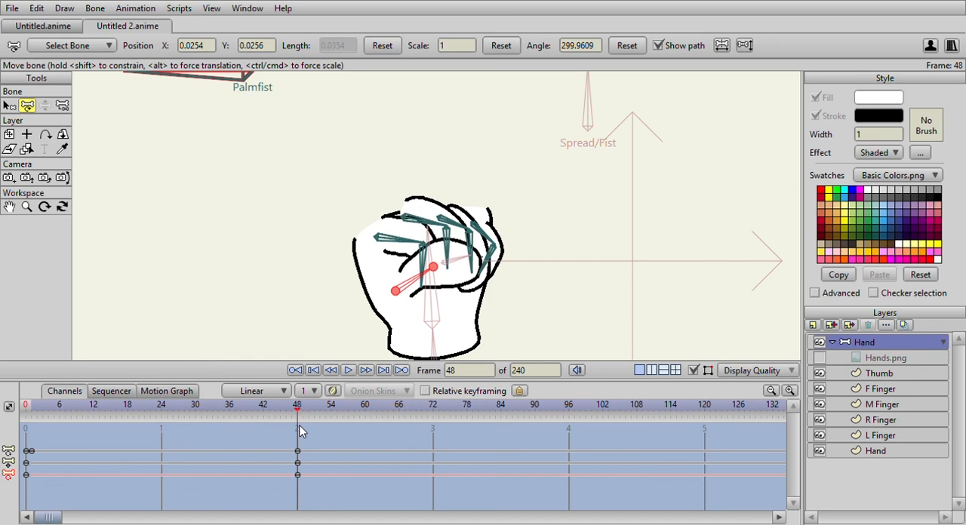
Move the F Finger layer's base and upper outline points at frame 48 to meet the edge of the palm.
left_click(876, 375)
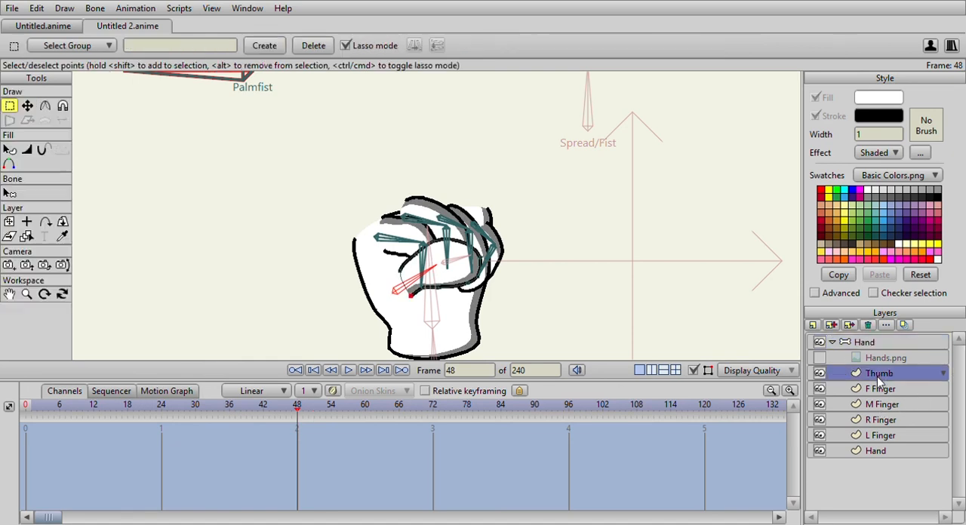
left_click(878, 385)
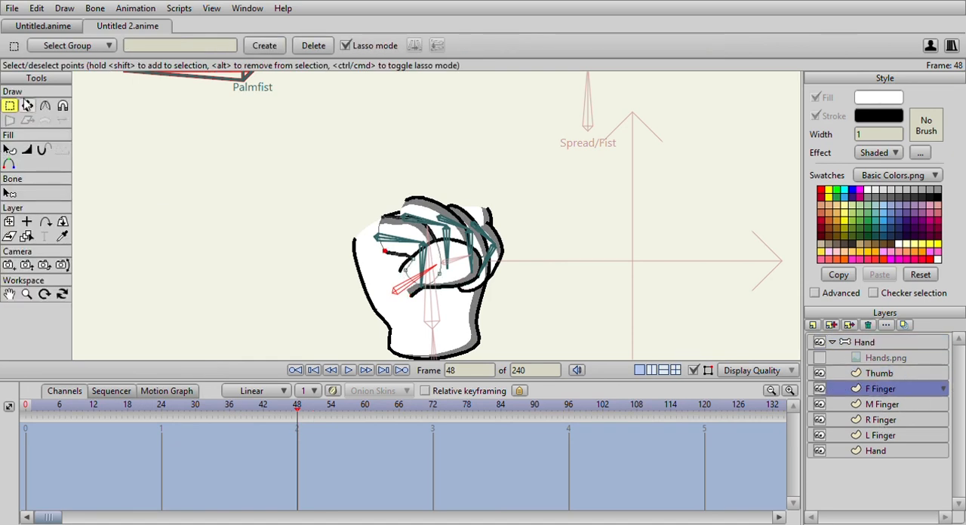
left_click(26, 105)
scroll(350, 230, "up", 3)
left_click_drag(348, 226, 292, 256)
left_click_drag(377, 215, 367, 208)
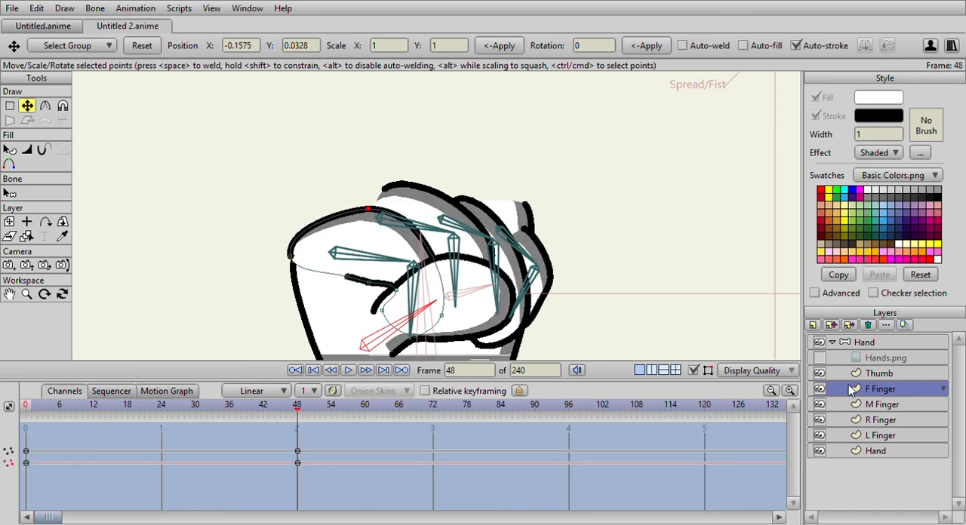
Reposition the base points of the M Finger and R Finger layers at frame 48 so their outlines tuck behind the neighbouring fingers.
left_click(874, 406)
mouse_move(385, 188)
left_mouse_down()
mouse_move(334, 221)
mouse_move(326, 242)
left_mouse_up()
left_click(906, 421)
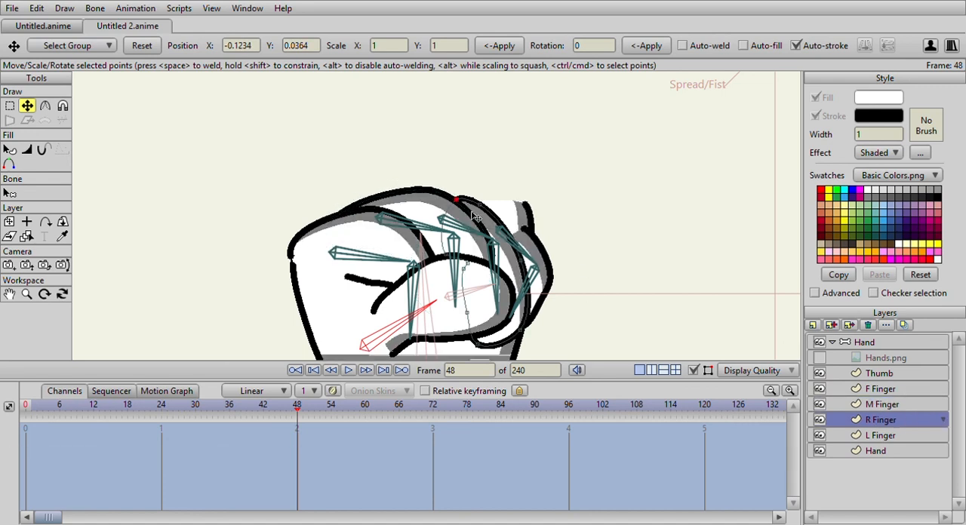
left_click_drag(448, 203, 393, 212)
Move the L Finger's base point behind the other fingers and pull the Hand layer's protruding corner point inside the fist.
left_click(881, 435)
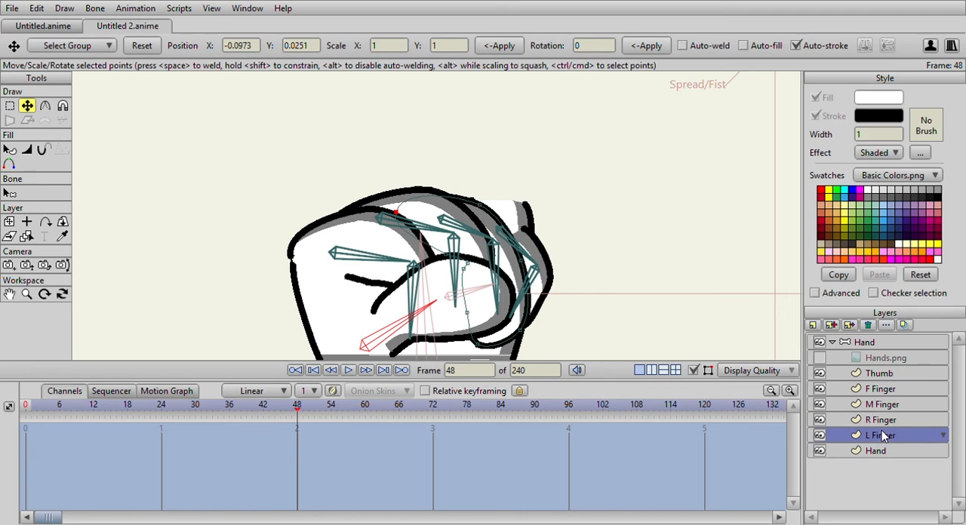
left_click_drag(521, 232, 442, 204)
left_click(867, 450)
left_click_drag(527, 206, 499, 216)
scroll(520, 224, "down", 5)
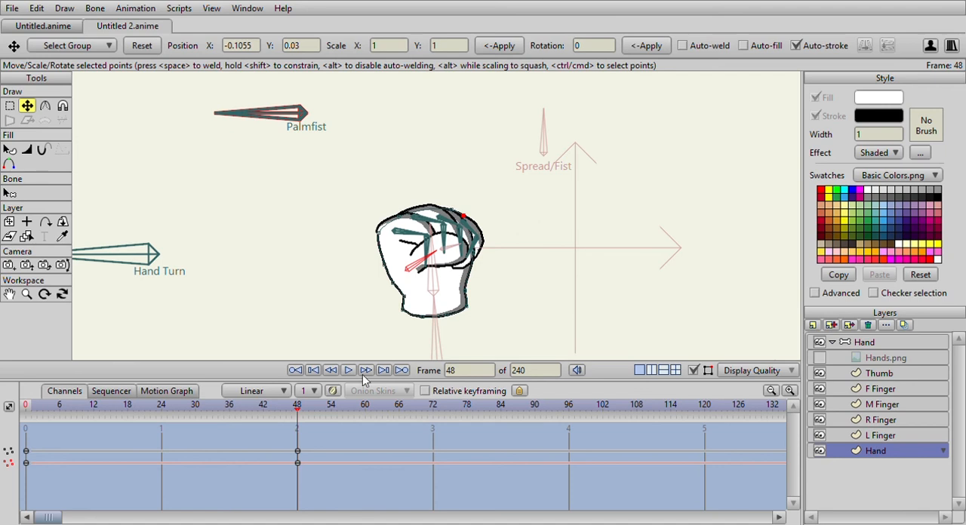
At frame 24 of the Palmfist action, move the F Finger's base point to line up with the palm outline.
left_click_drag(299, 409, 163, 414)
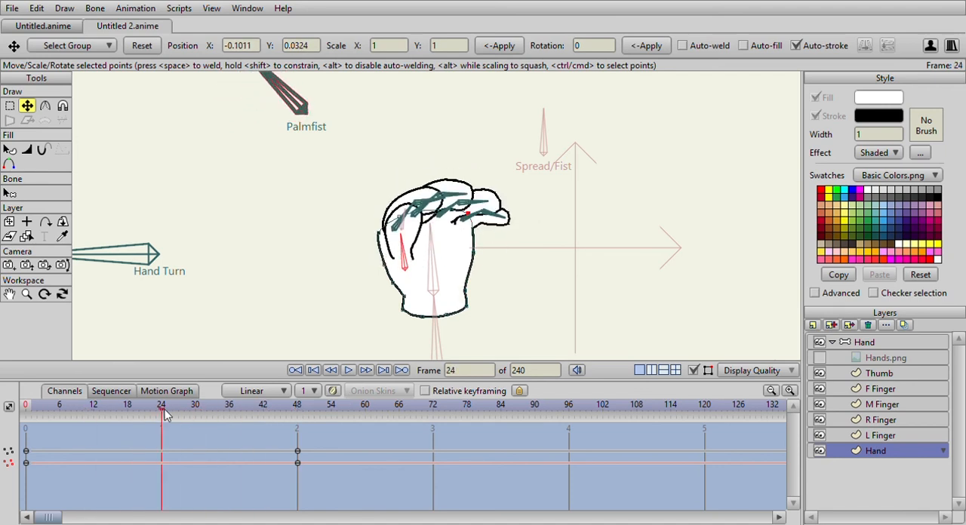
left_click(879, 436)
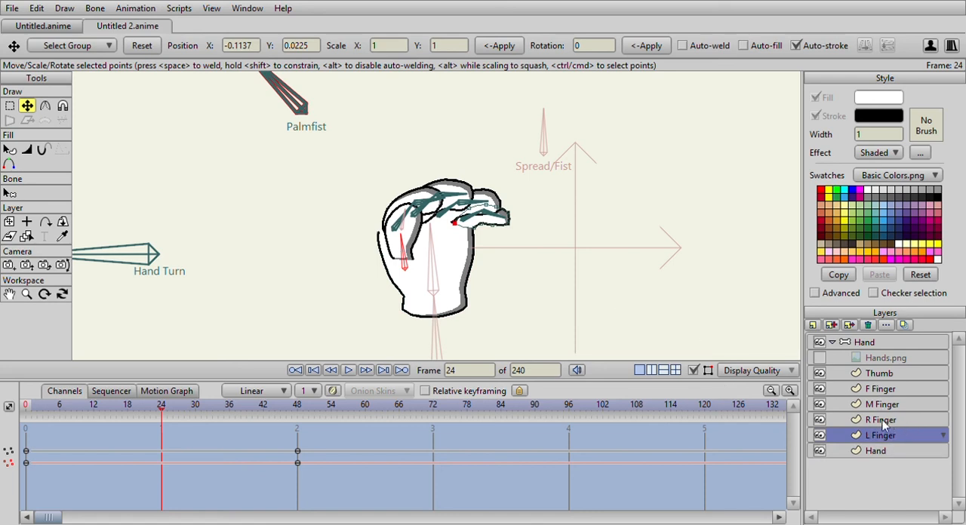
left_click(882, 419)
left_click(878, 391)
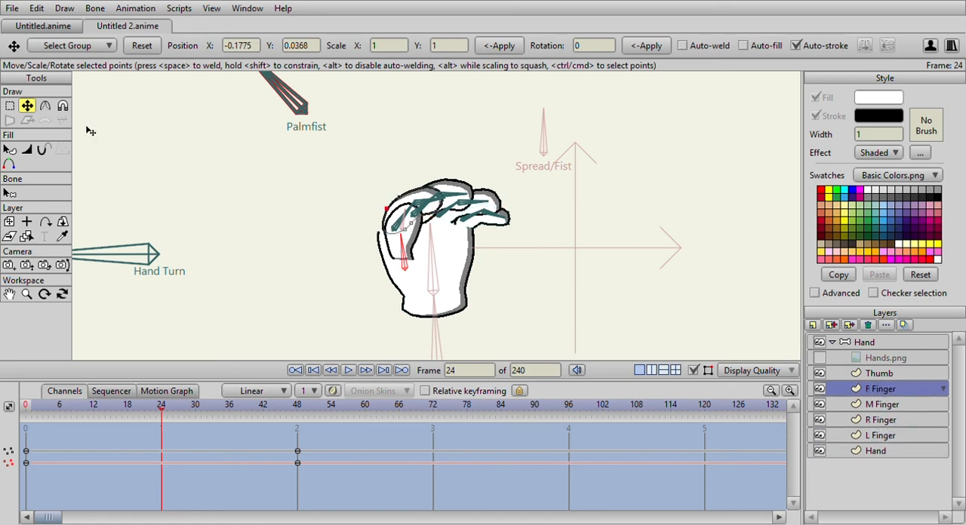
scroll(297, 209, "up", 3)
left_click_drag(362, 246, 360, 251)
scroll(442, 258, "down", 3)
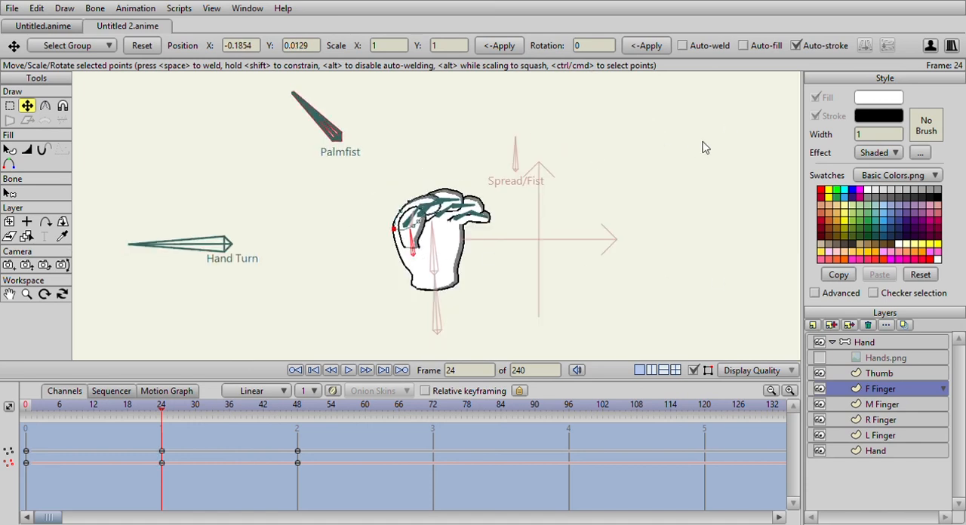
On the main timeline at frame 1, try moving the Spread/Fist bone with Manipulate Bones and delete the resulting keys.
left_click(879, 343)
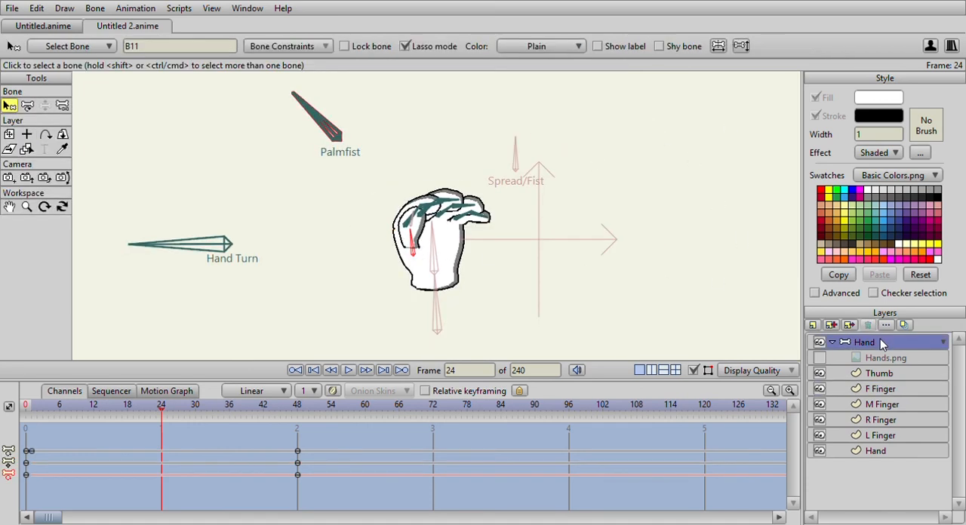
key("shift+Left")
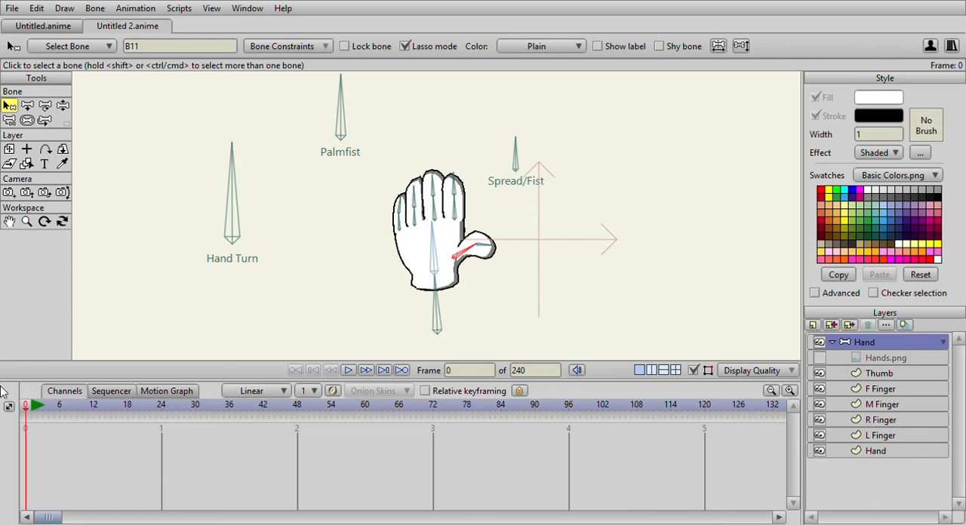
left_click(63, 105)
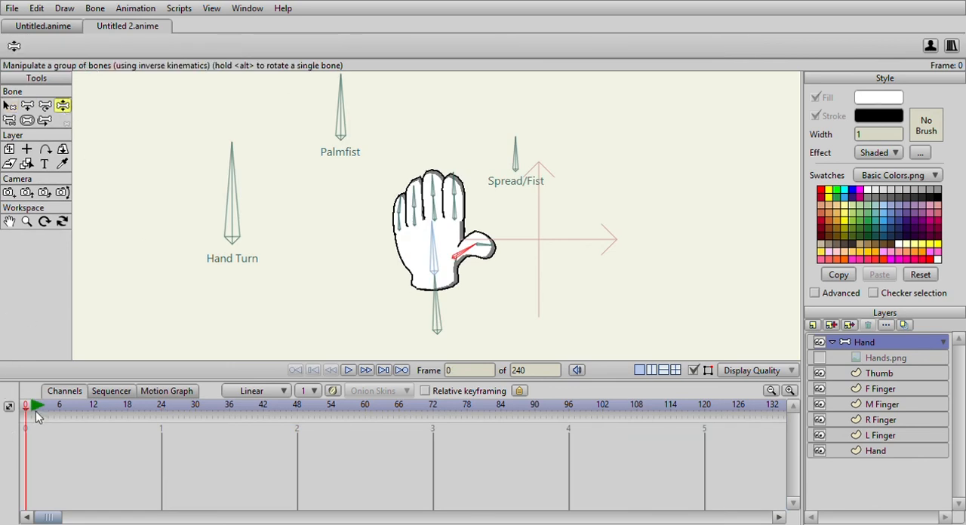
left_click(33, 407)
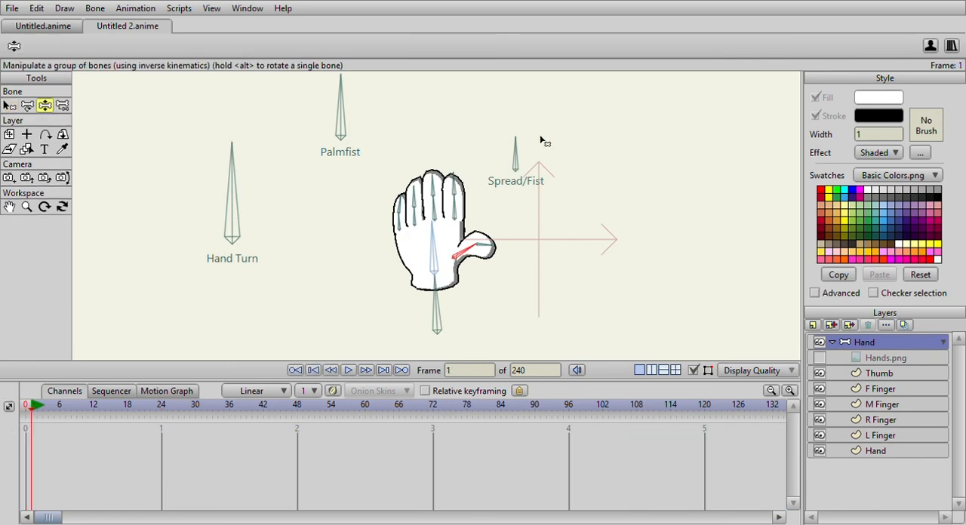
left_click_drag(515, 145, 541, 139)
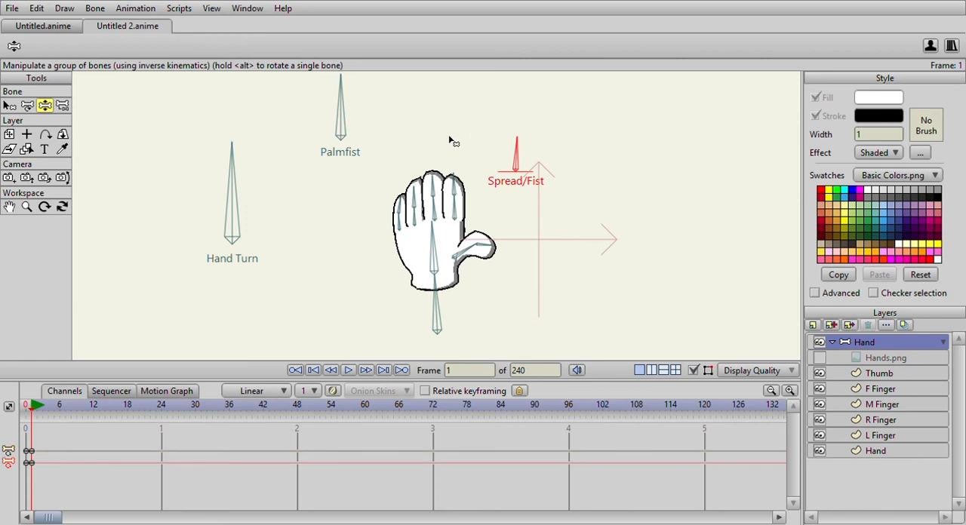
left_click(4, 461, "alt")
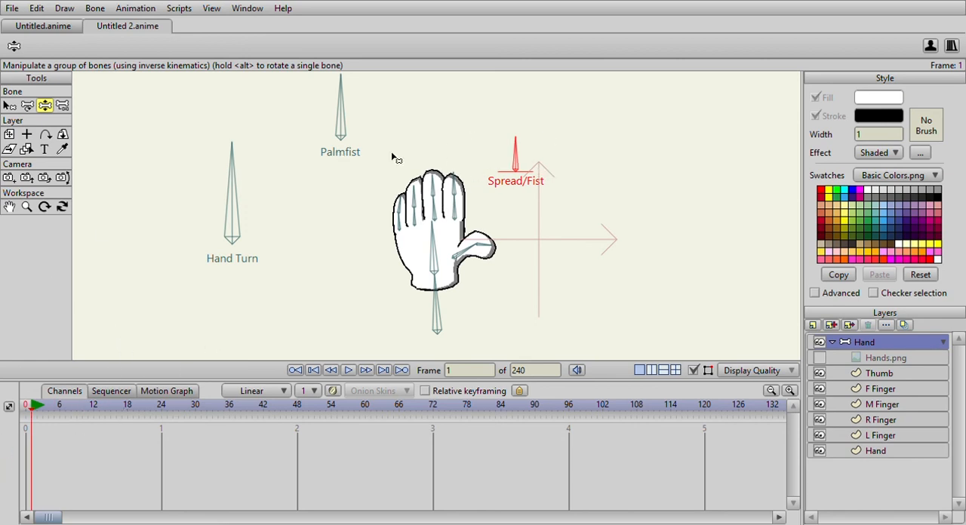
Test the rig by rotating the Hand Turn bone to turn the hand, and swing the Palmfist bone to close and reopen the fist.
left_click_drag(231, 177, 151, 276)
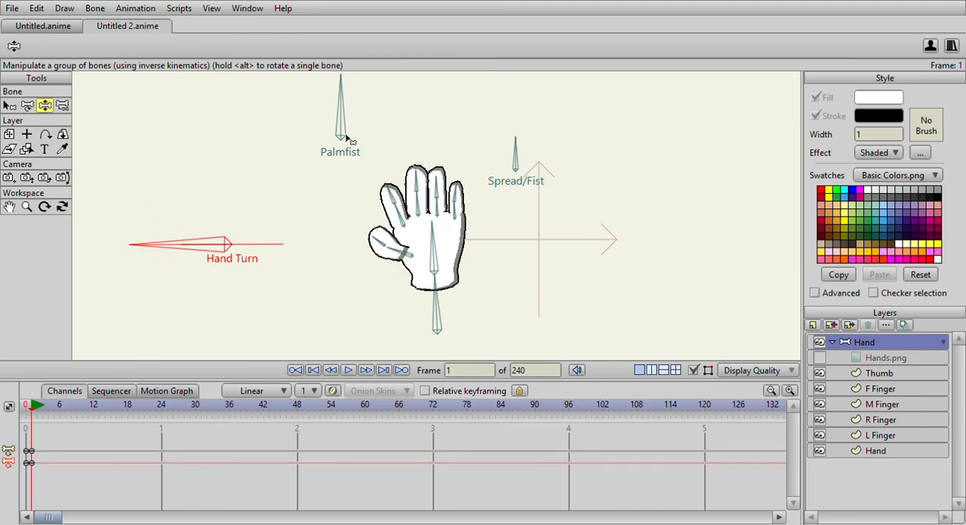
left_click_drag(340, 105, 276, 156)
scroll(301, 162, "down", 3)
scroll(321, 181, "up", 5)
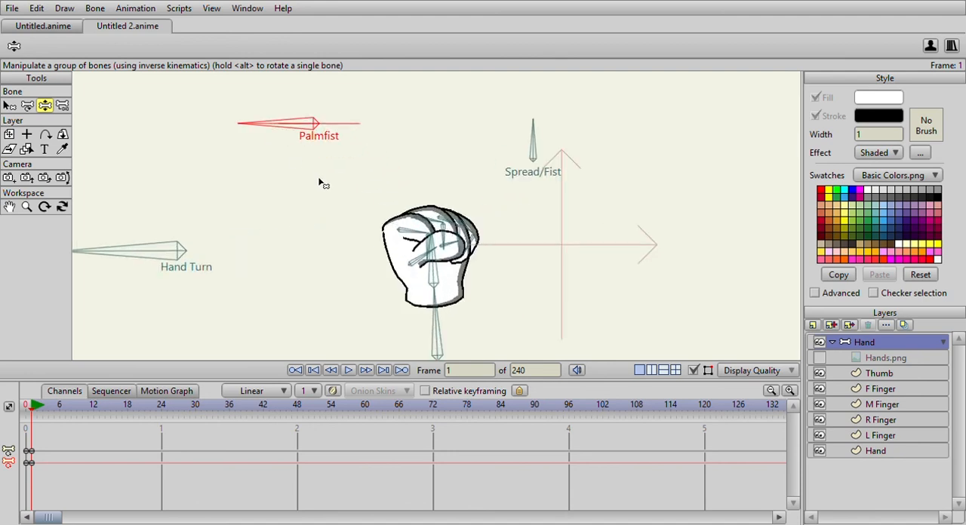
left_click_drag(255, 148, 313, 104)
scroll(306, 140, "down", 3)
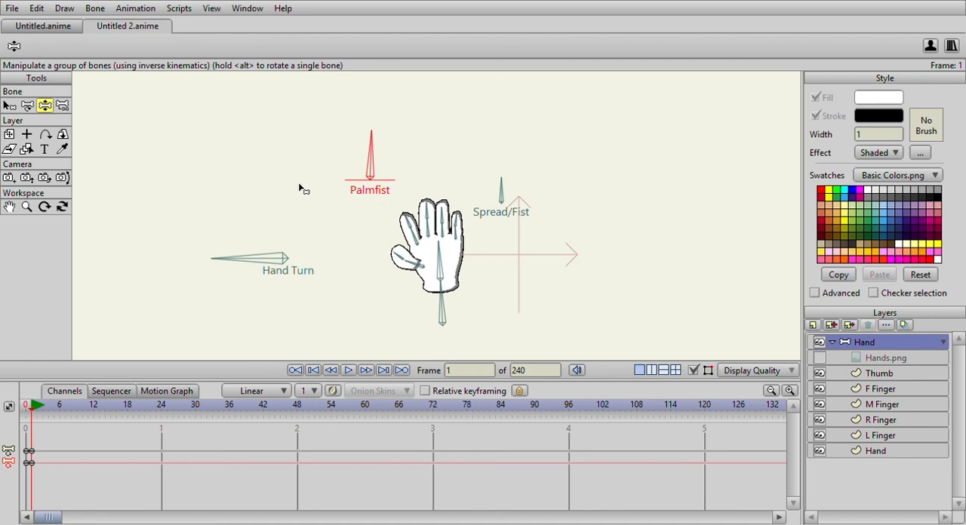
scroll(300, 189, "down", 2)
Return to frame 0 and rotate the Hand Turn bone to about 0 degrees, opposite the direction used for the existing turn.
left_click(9, 105)
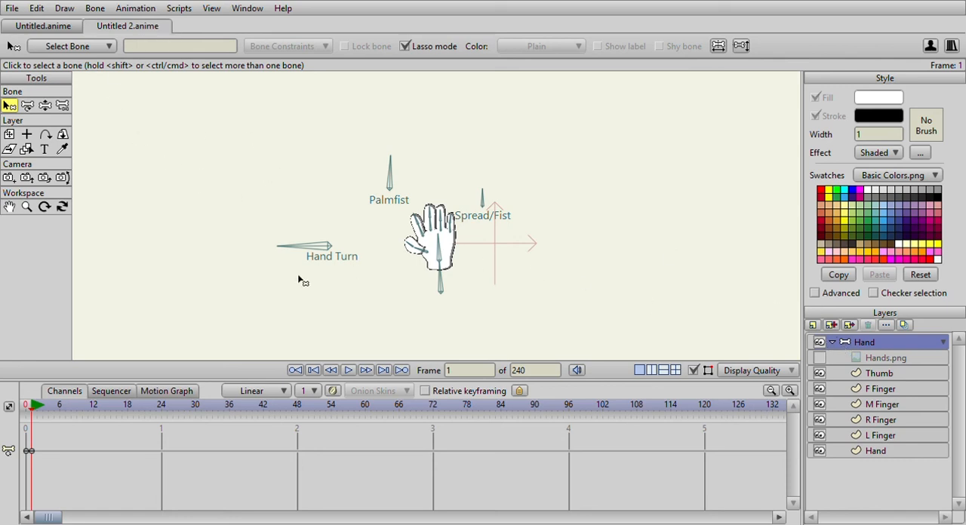
left_click(26, 406)
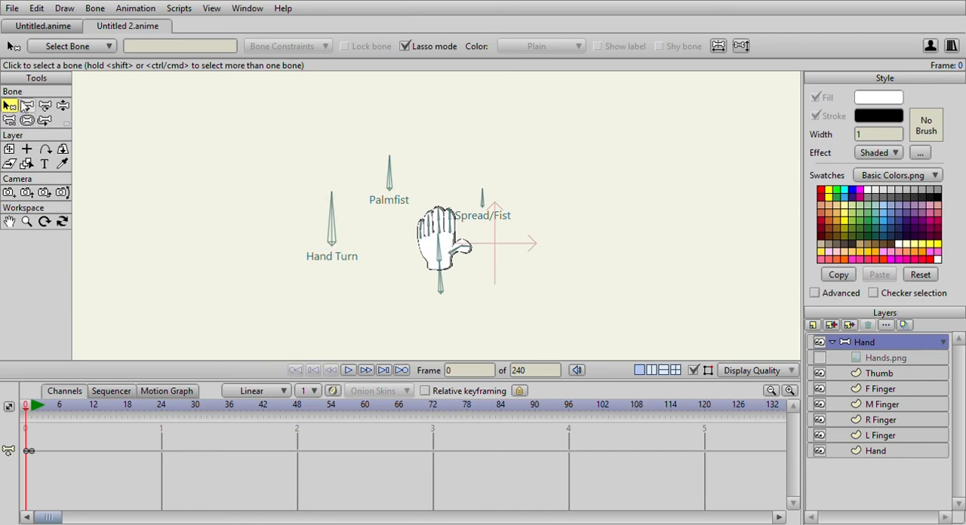
scroll(462, 219, "down", 3)
scroll(461, 217, "up", 2)
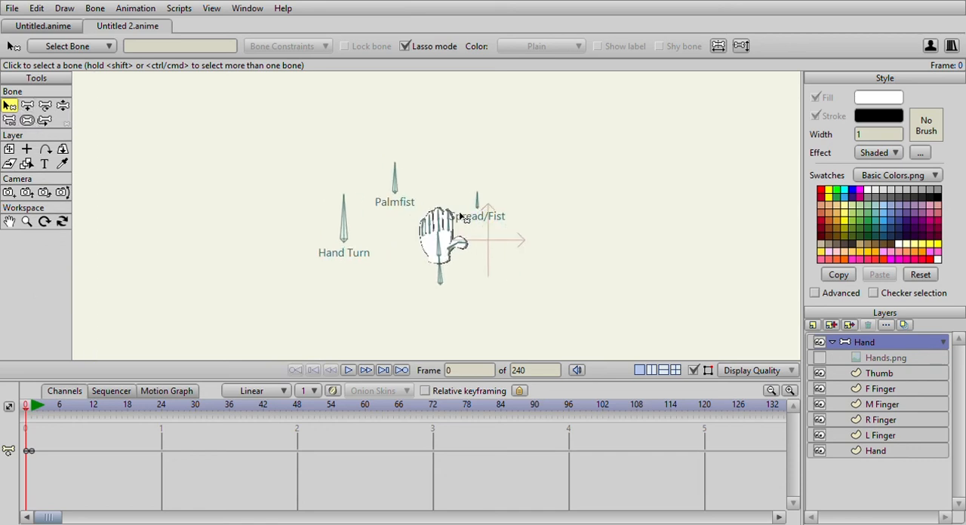
left_click(63, 106)
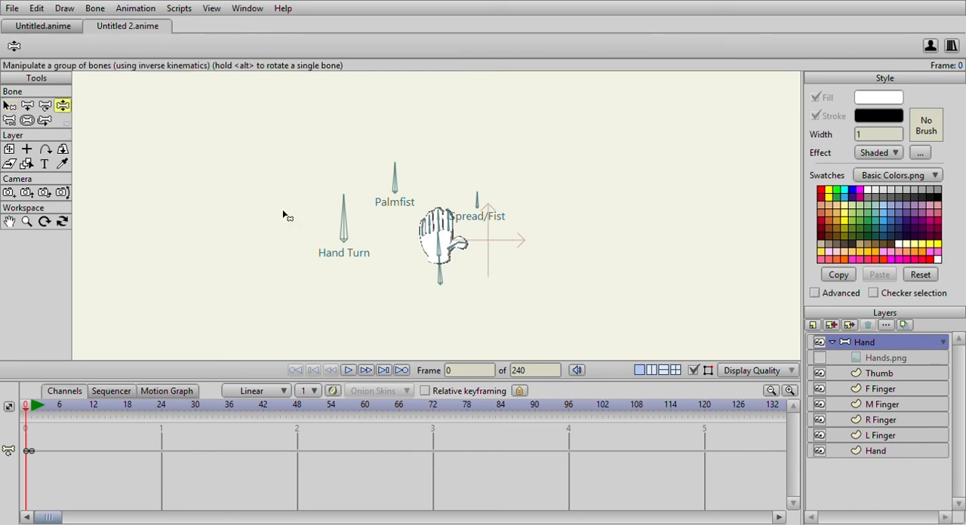
scroll(384, 220, "up", 2)
left_click_drag(304, 218, 367, 247)
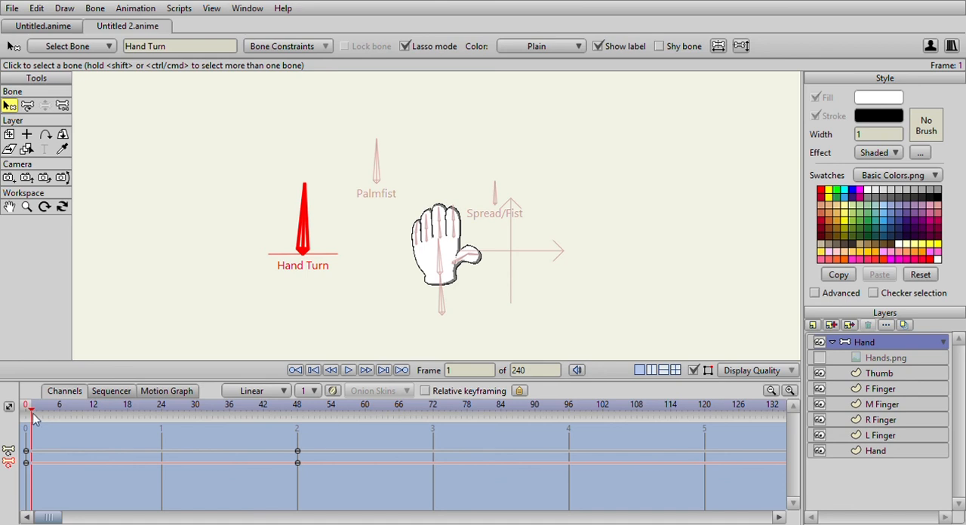
At frame 48 of the new Hand Turn action, move the thumb's base bone onto the palm and the L Finger's base bone to mid-palm.
left_click_drag(34, 419, 297, 439)
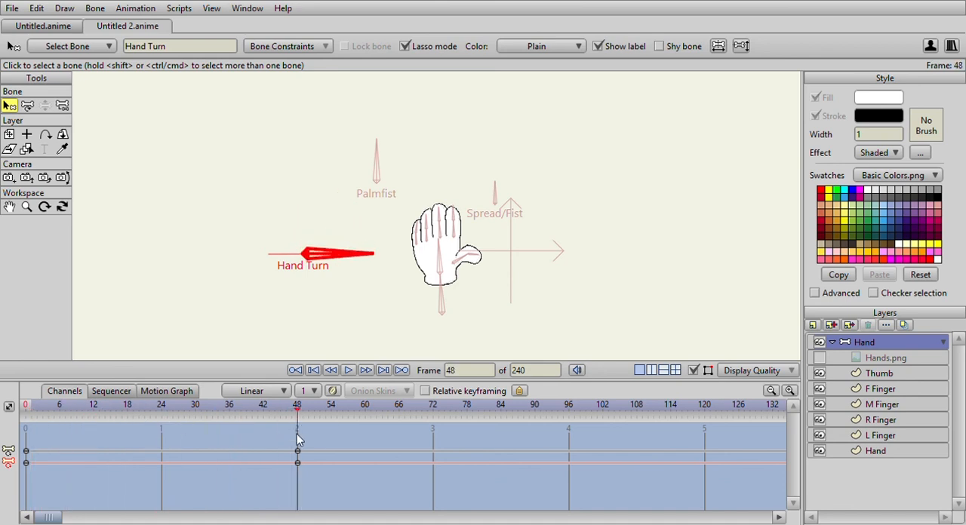
left_click(27, 106)
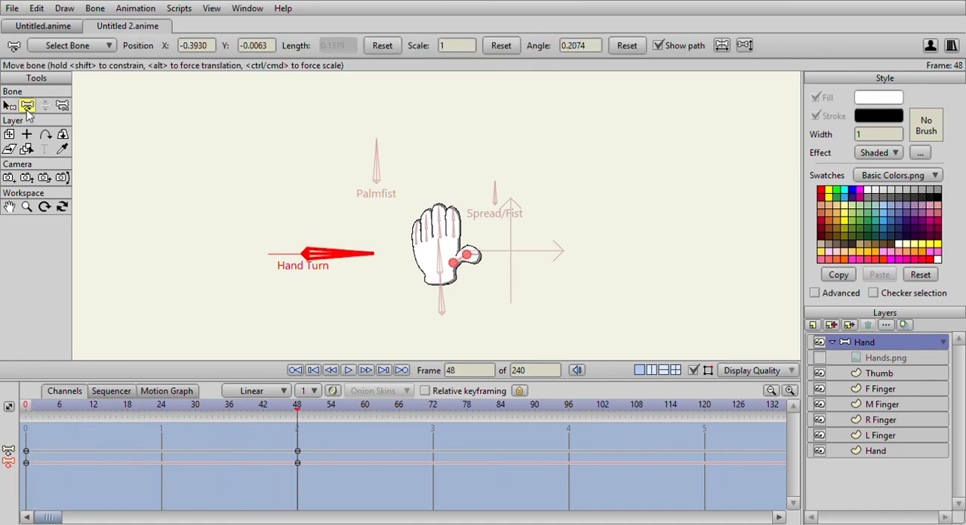
scroll(323, 211, "up", 5)
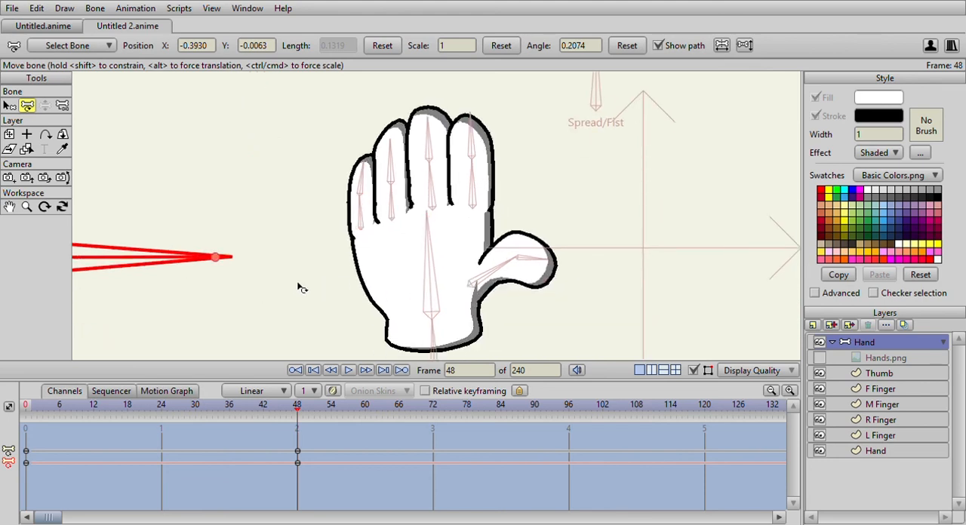
mouse_move(478, 290)
left_mouse_down()
mouse_move(461, 277)
mouse_move(412, 273)
left_mouse_up()
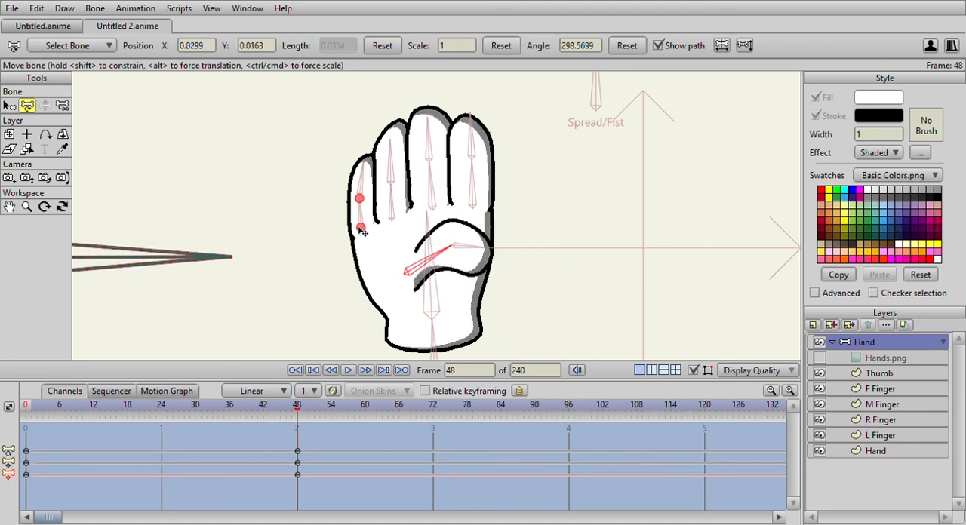
left_click_drag(363, 232, 424, 236)
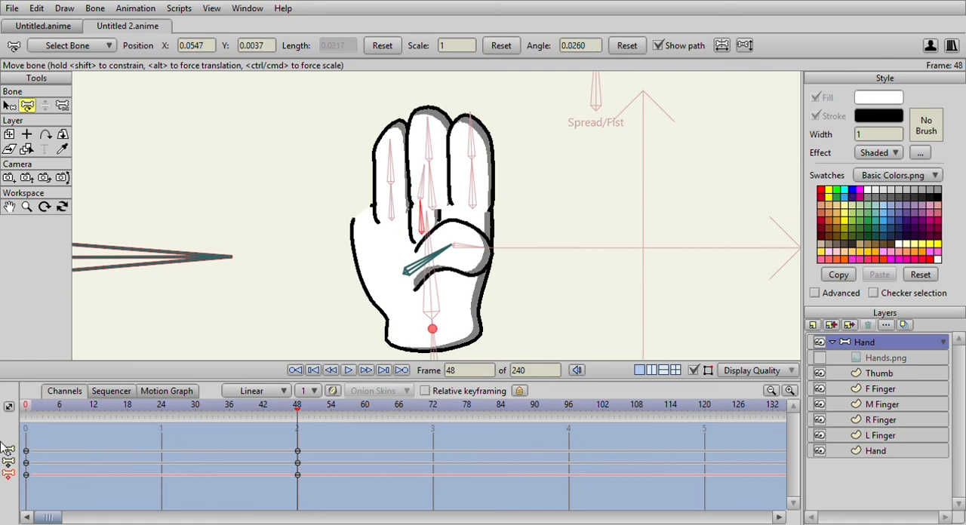
At frame 2 of the action, reorder the layers so L Finger is in front and Thumb sits behind the Hand layer.
left_click(30, 408)
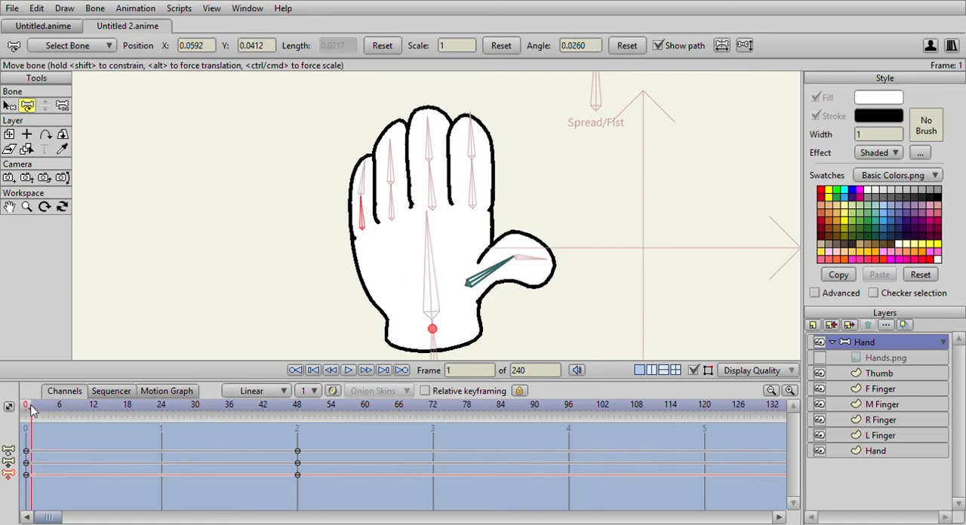
mouse_move(27, 408)
left_mouse_down()
mouse_move(113, 410)
mouse_move(30, 410)
mouse_move(40, 411)
left_mouse_up()
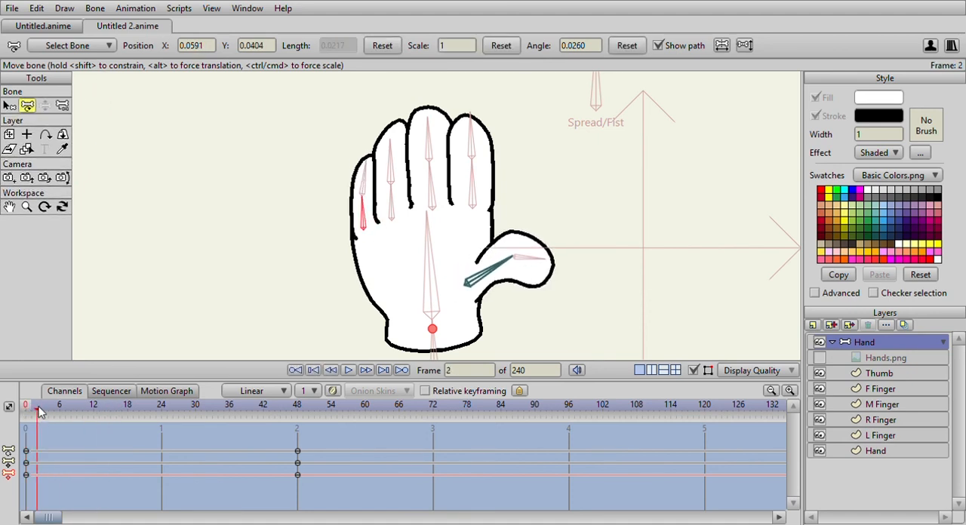
mouse_move(878, 438)
left_mouse_down()
mouse_move(888, 375)
mouse_move(878, 462)
left_mouse_up()
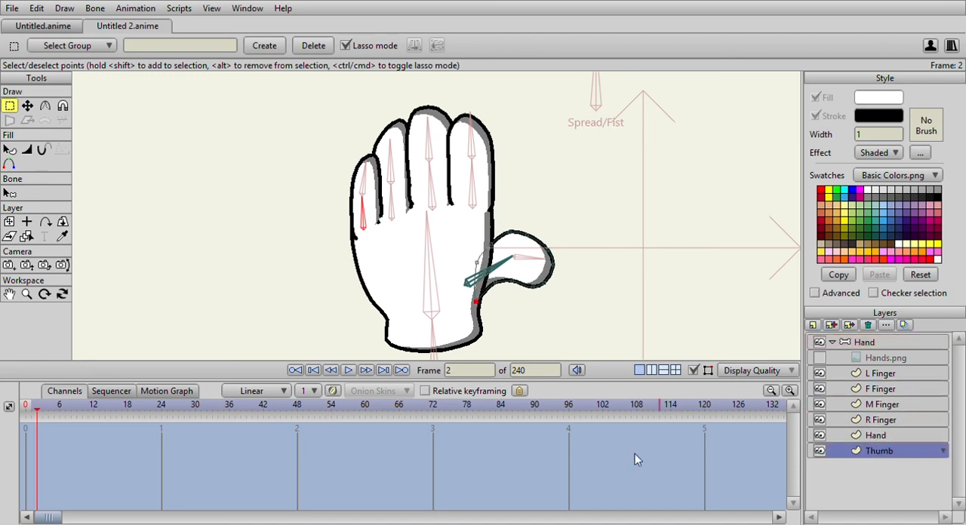
At frame 48, shift the remaining fingers' base bones toward the palm's centre so the fingers overlap in side view.
left_click_drag(38, 414, 298, 419)
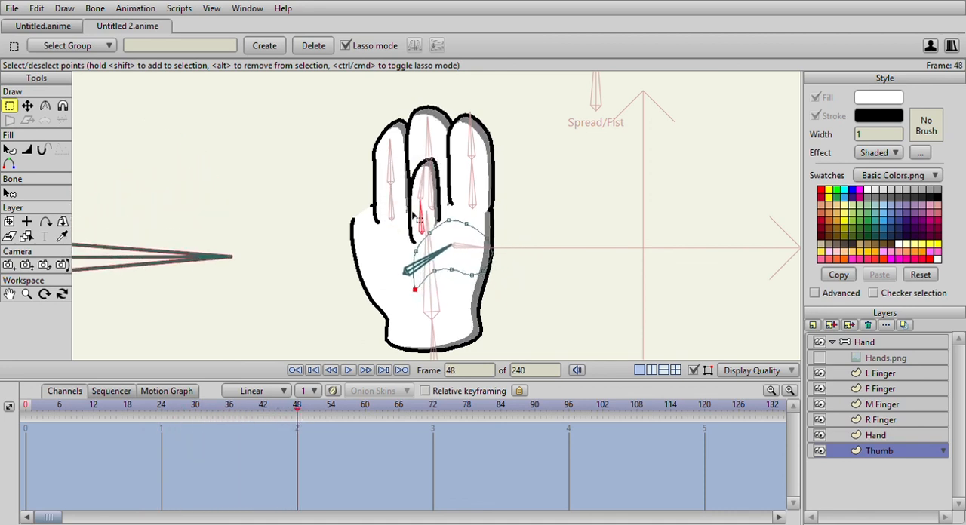
left_click(852, 344)
left_click_drag(394, 221, 434, 206)
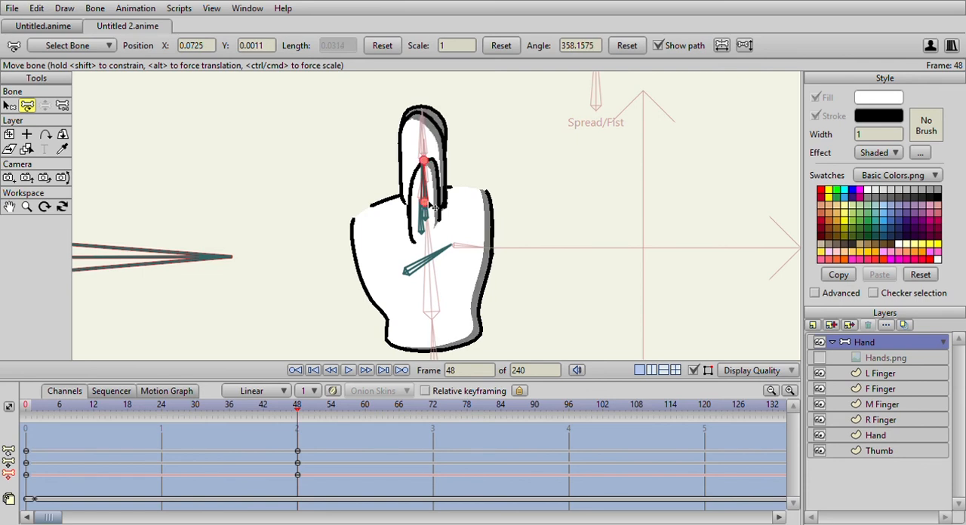
At frame 48, move the Hand layer's outline points inward at the knuckles, palm sides and wrist to form a narrow side-view palm.
left_click(875, 436)
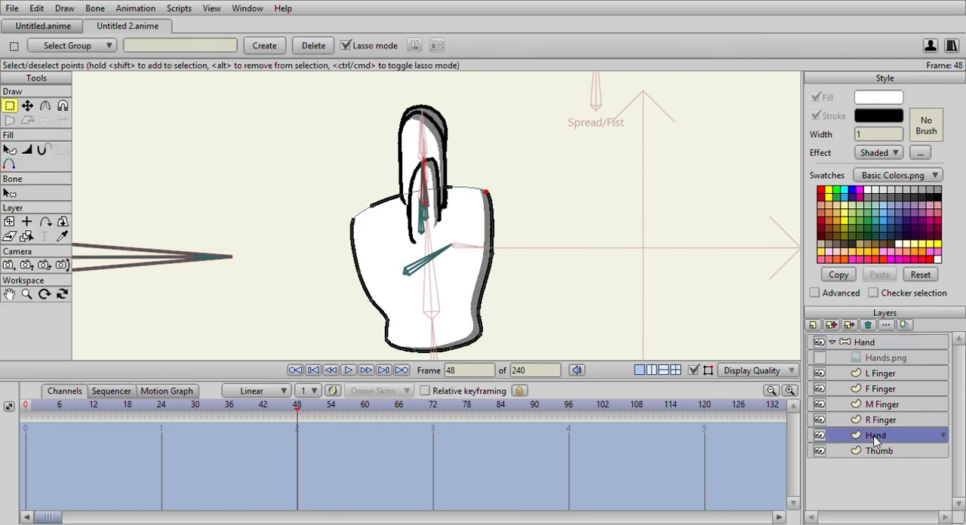
left_click(26, 105)
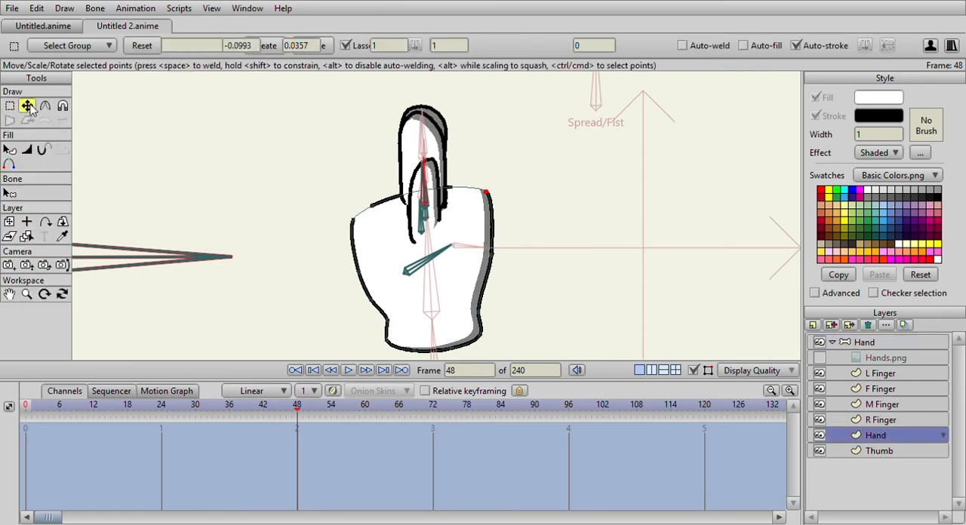
left_click(370, 206)
left_click_drag(372, 206, 444, 188)
mouse_move(353, 219)
left_mouse_down()
mouse_move(386, 218)
mouse_move(409, 193)
mouse_move(399, 199)
left_mouse_up()
left_click_drag(370, 301, 383, 303)
left_click_drag(359, 272, 376, 276)
left_click_drag(486, 190, 445, 188)
left_click_drag(492, 254, 479, 262)
left_click_drag(479, 311, 469, 314)
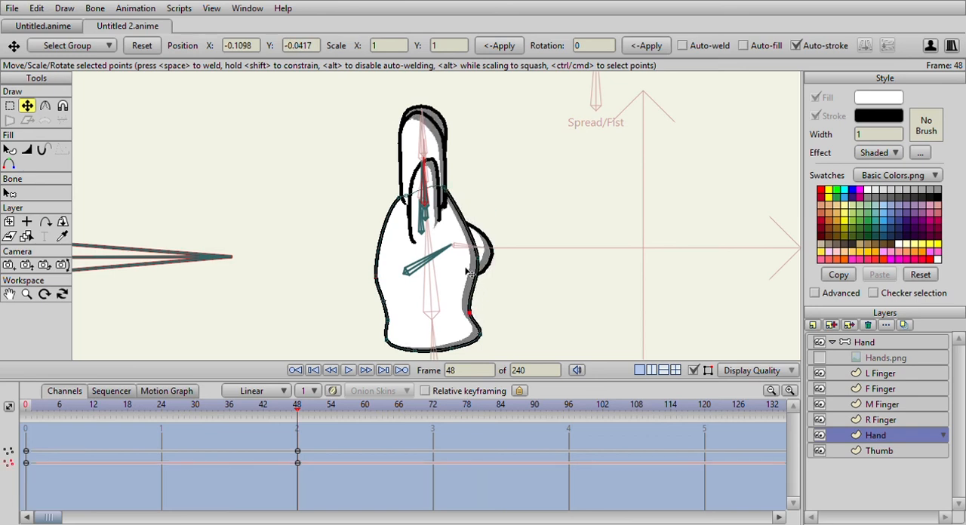
Reposition the thumb's base bone behind the narrowed palm at frame 48, and scrub back to check the turn.
left_click(890, 451)
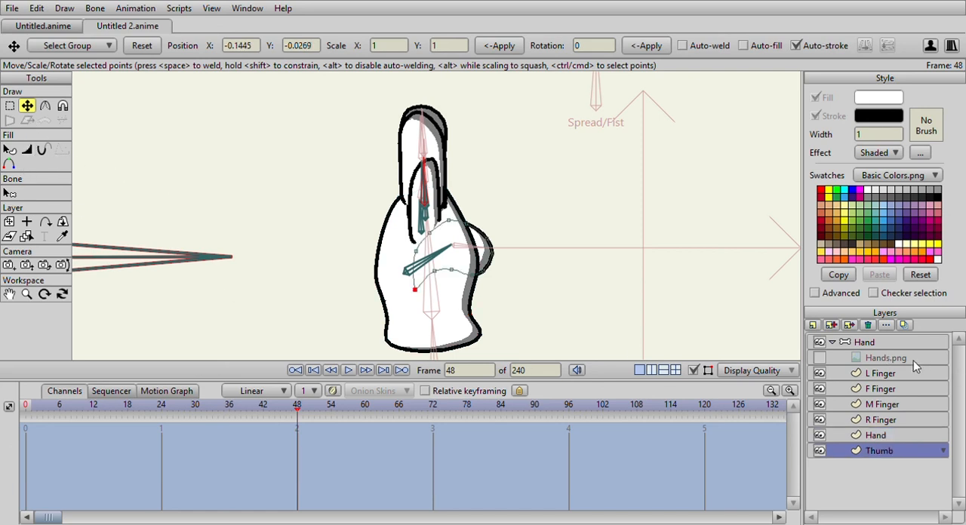
left_click(868, 342)
left_click(27, 105)
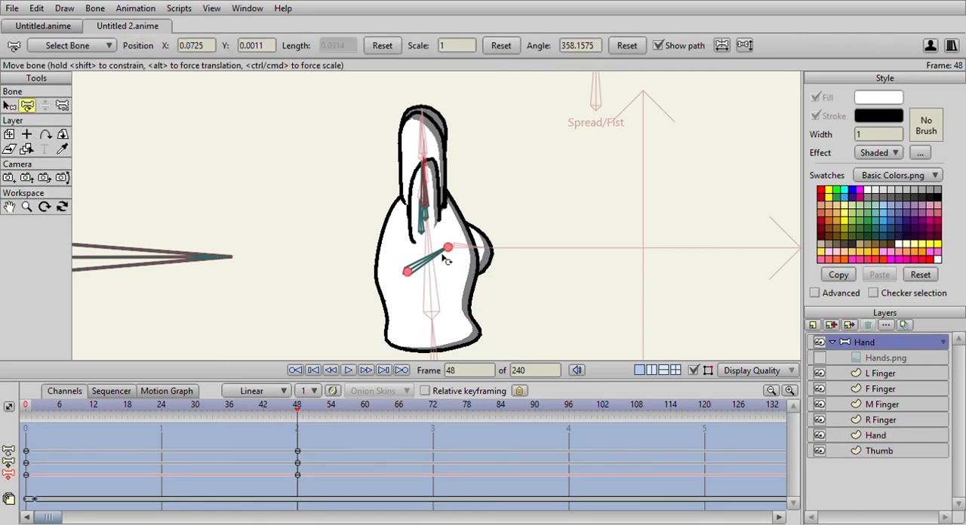
left_click_drag(449, 262, 427, 234)
left_click_drag(297, 407, 280, 393)
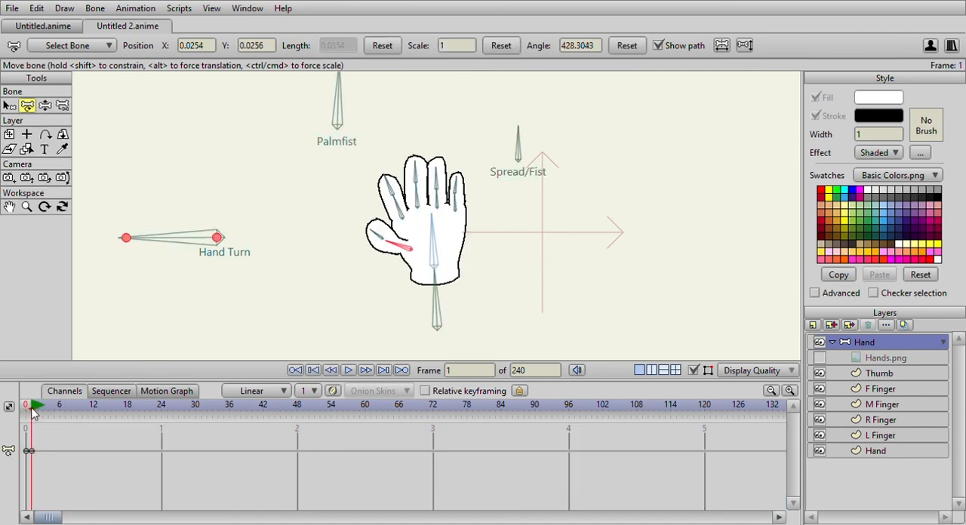
Delete the bone keys at frames 0 and 1 of the main timeline, and test the turn by rotating Hand Turn with Manipulate Bones.
left_click(26, 452)
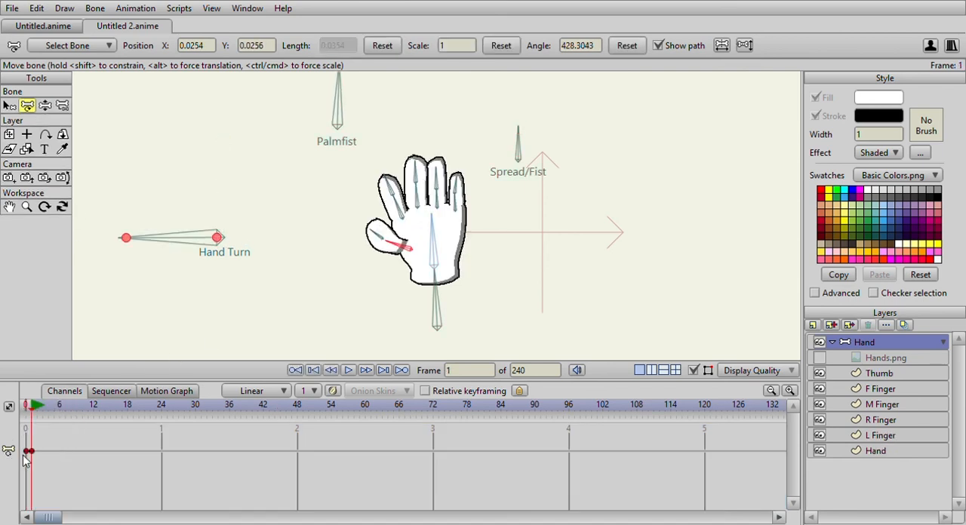
key("Delete")
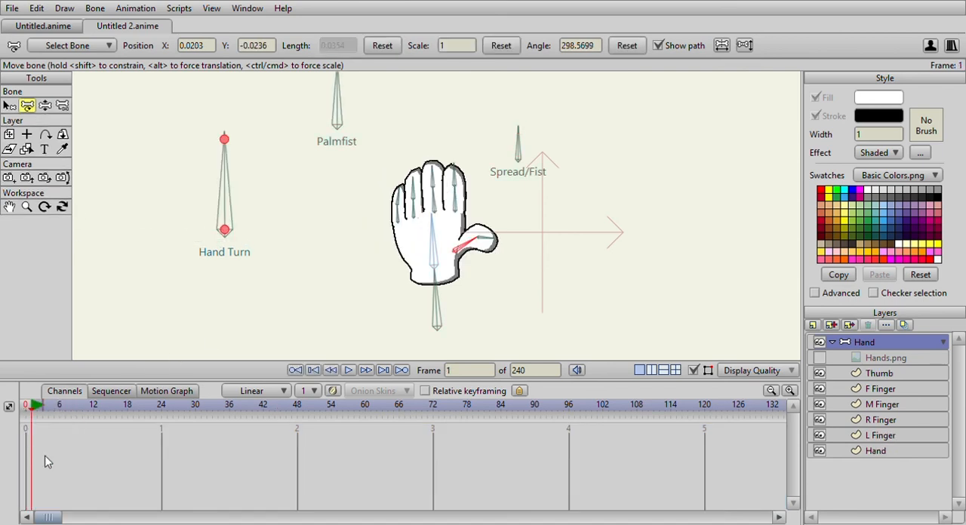
left_click(45, 106)
left_click_drag(236, 169, 137, 174)
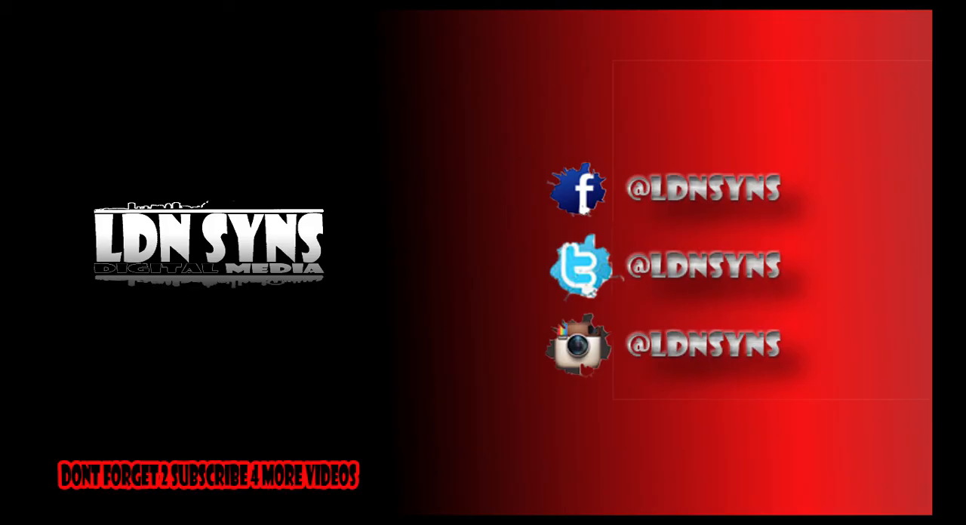